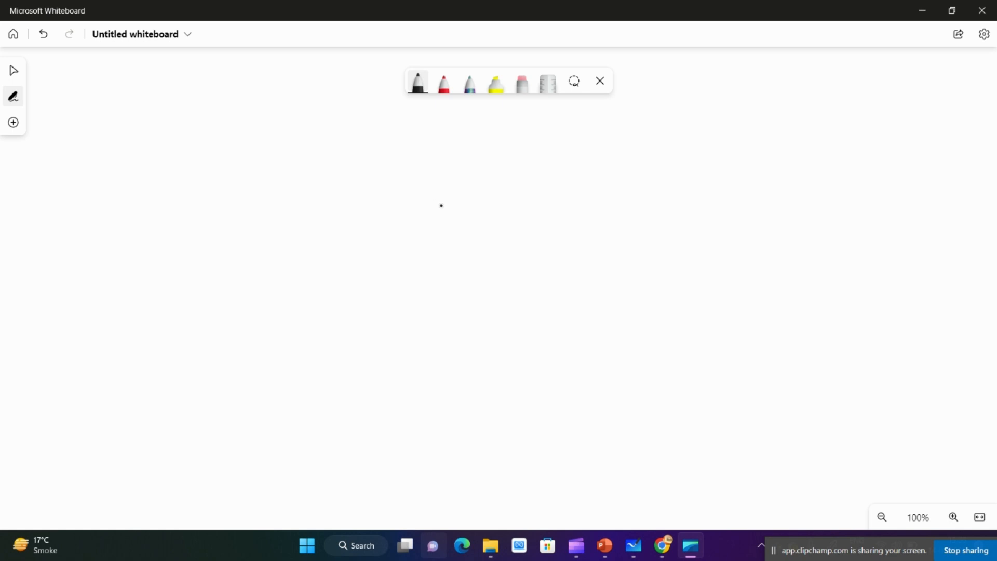
- Draw a large rectangle in the middle of the whiteboard with a smaller box in its upper-left area
mouse_move(397, 180)
left_mouse_down()
mouse_move(390, 334)
mouse_move(463, 419)
mouse_move(728, 424)
left_mouse_up()
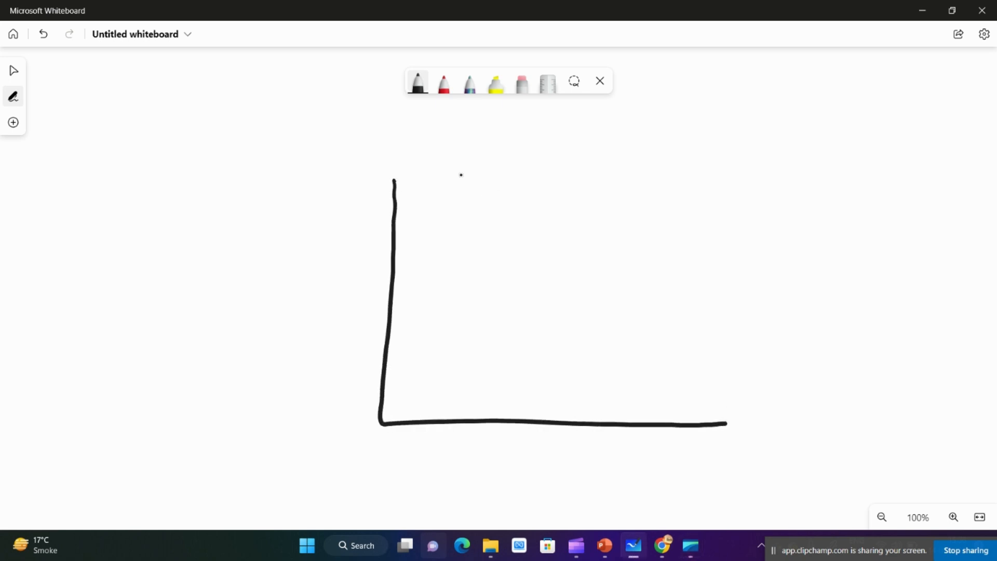
mouse_move(394, 183)
left_mouse_down()
mouse_move(681, 179)
mouse_move(706, 206)
mouse_move(701, 424)
left_mouse_up()
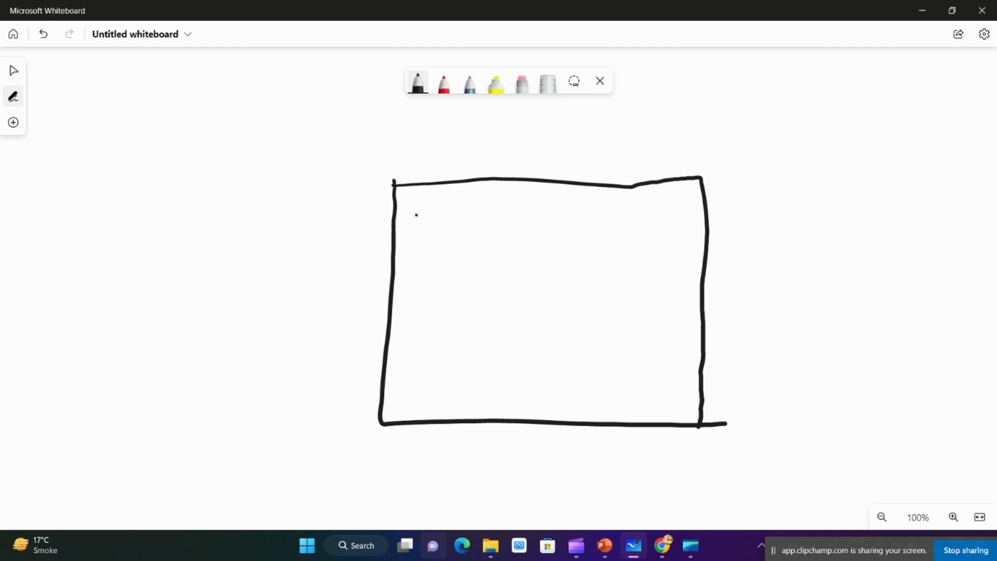
left_click_drag(416, 214, 508, 207)
mouse_move(416, 220)
left_mouse_down()
mouse_move(425, 266)
mouse_move(482, 300)
mouse_move(549, 286)
mouse_move(564, 218)
mouse_move(497, 206)
left_mouse_up()
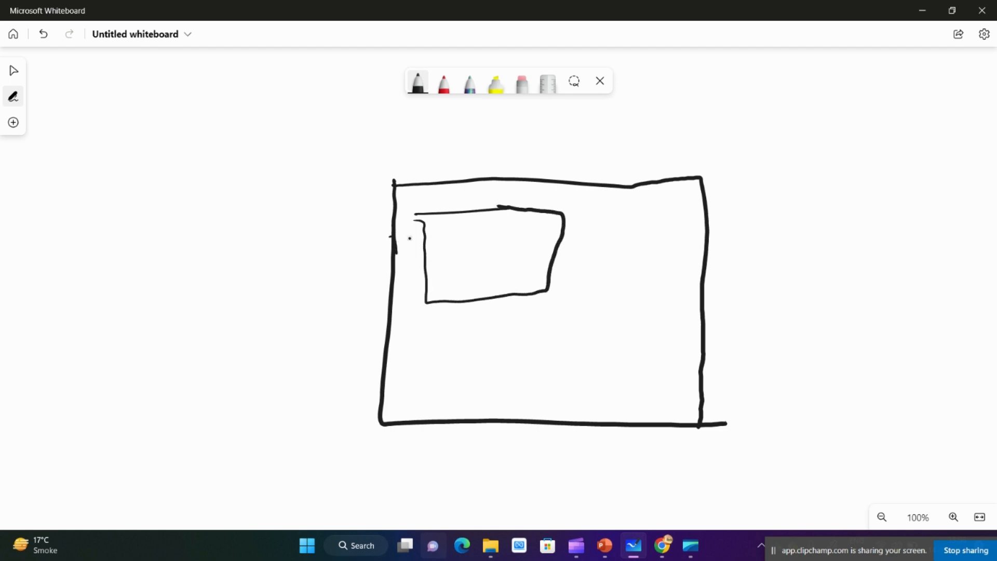
- Handwrite the label "Resources" inside the smaller box in black
mouse_move(430, 243)
left_mouse_down()
mouse_move(433, 259)
mouse_move(446, 260)
left_mouse_up()
mouse_move(447, 255)
left_mouse_down()
mouse_move(456, 265)
mouse_move(522, 254)
left_mouse_up()
left_click(470, 255)
mouse_move(538, 250)
left_mouse_down()
mouse_move(539, 259)
mouse_move(547, 252)
mouse_move(563, 260)
left_mouse_up()
left_click_drag(550, 258, 534, 269)
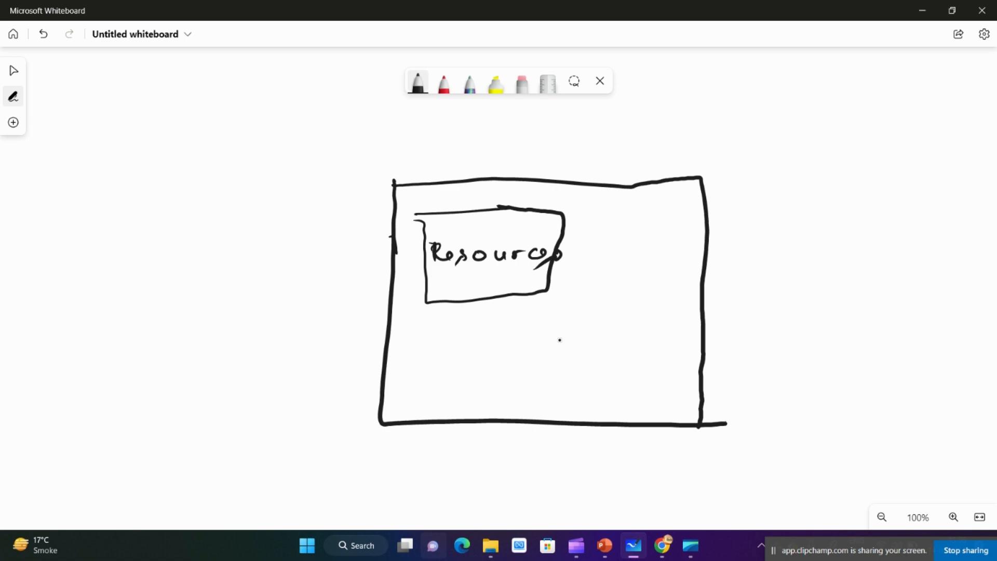
- Draw a second small box in the large rectangle's lower-right area and handwrite "Access Pack" in it
left_click_drag(555, 343, 664, 337)
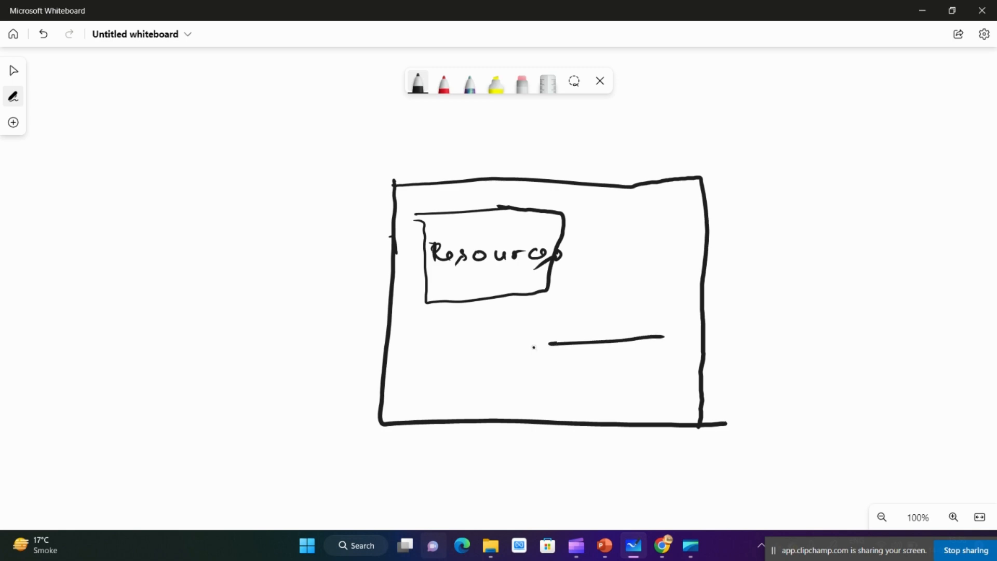
mouse_move(532, 346)
left_mouse_down()
mouse_move(569, 405)
mouse_move(683, 393)
mouse_move(671, 337)
mouse_move(528, 345)
left_mouse_up()
mouse_move(564, 388)
left_mouse_down()
mouse_move(658, 370)
mouse_move(676, 384)
mouse_move(700, 372)
left_mouse_up()
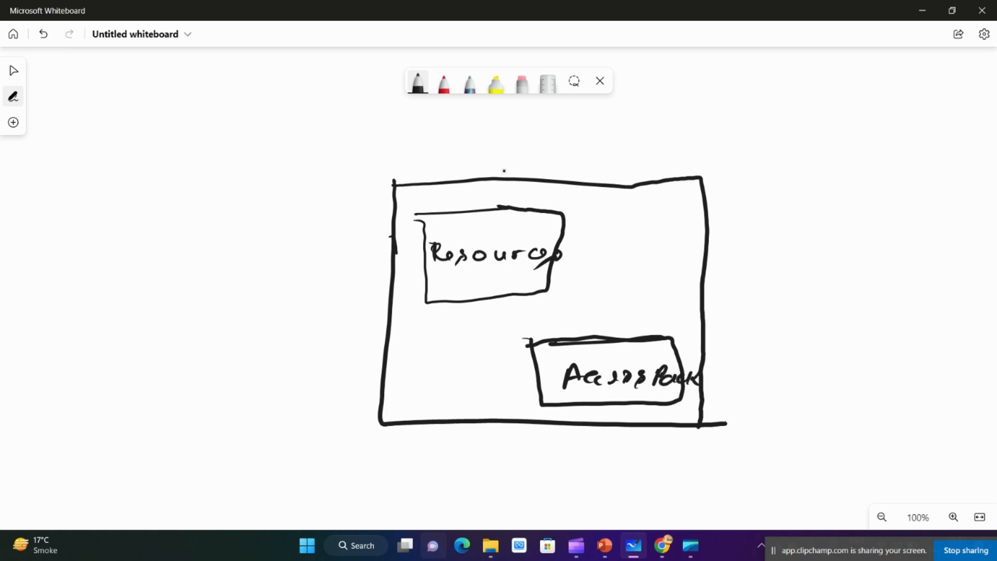
- Handwrite "Catalog" above the large rectangle and underline the "Access Pack" label
mouse_move(500, 159)
left_mouse_down()
mouse_move(488, 165)
mouse_move(492, 177)
left_mouse_up()
mouse_move(504, 169)
left_mouse_down()
mouse_move(521, 179)
mouse_move(536, 169)
left_mouse_up()
mouse_move(537, 171)
left_mouse_down()
mouse_move(557, 180)
mouse_move(568, 171)
mouse_move(575, 193)
left_mouse_up()
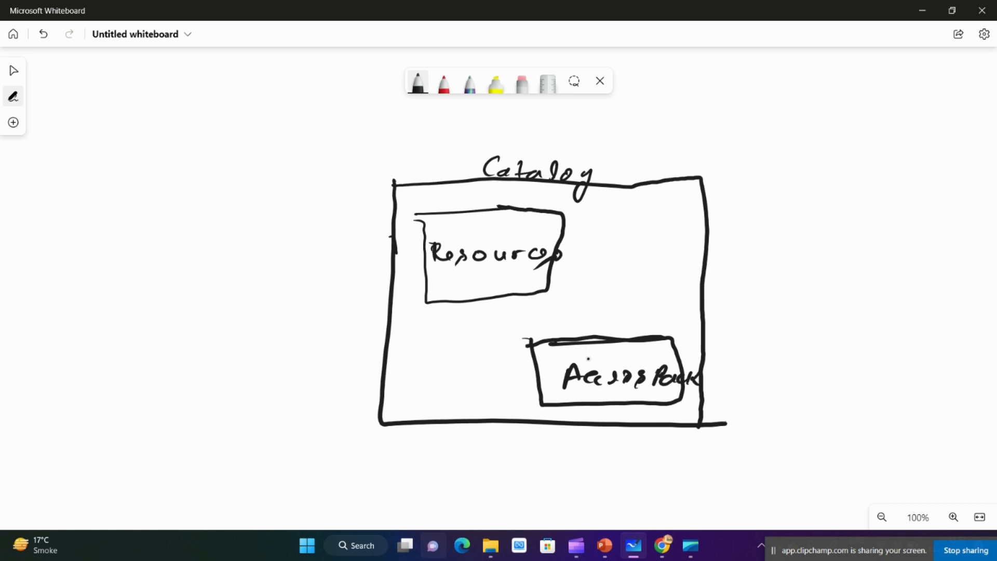
left_click_drag(577, 398, 653, 397)
- Switch to the Azure portal in Chrome and start a new Identity Governance catalog named Marketing
left_click(922, 11)
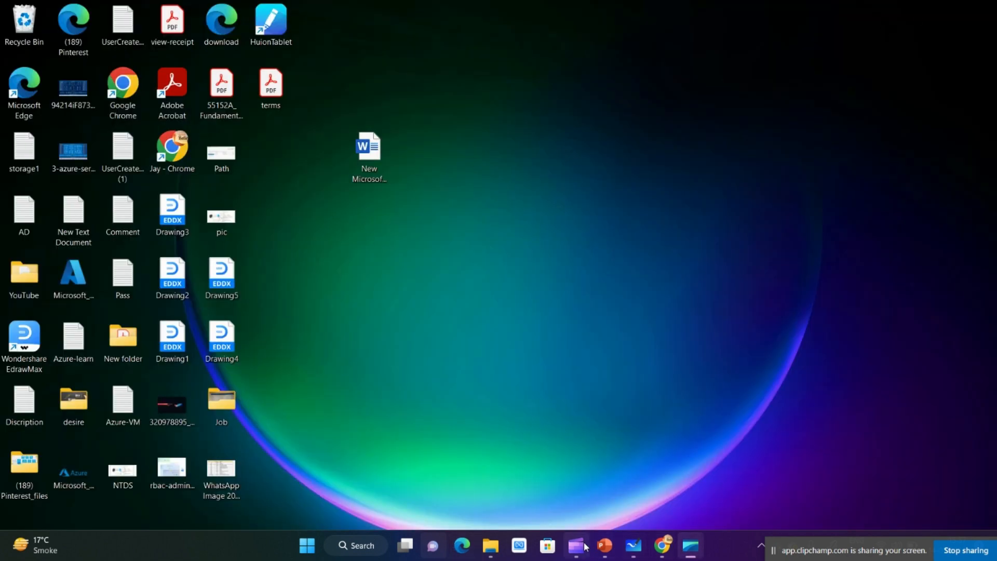
left_click(667, 542)
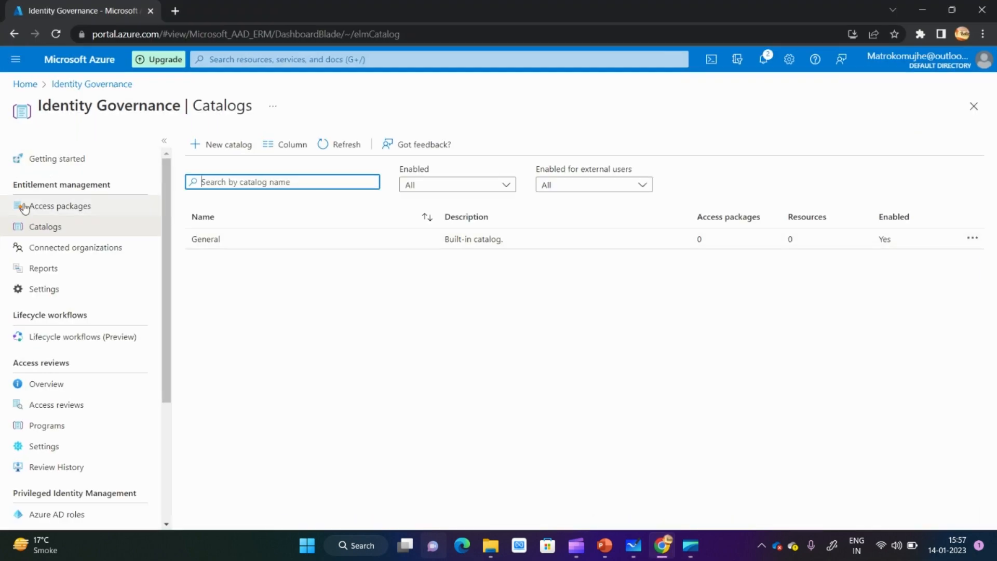
left_click(224, 146)
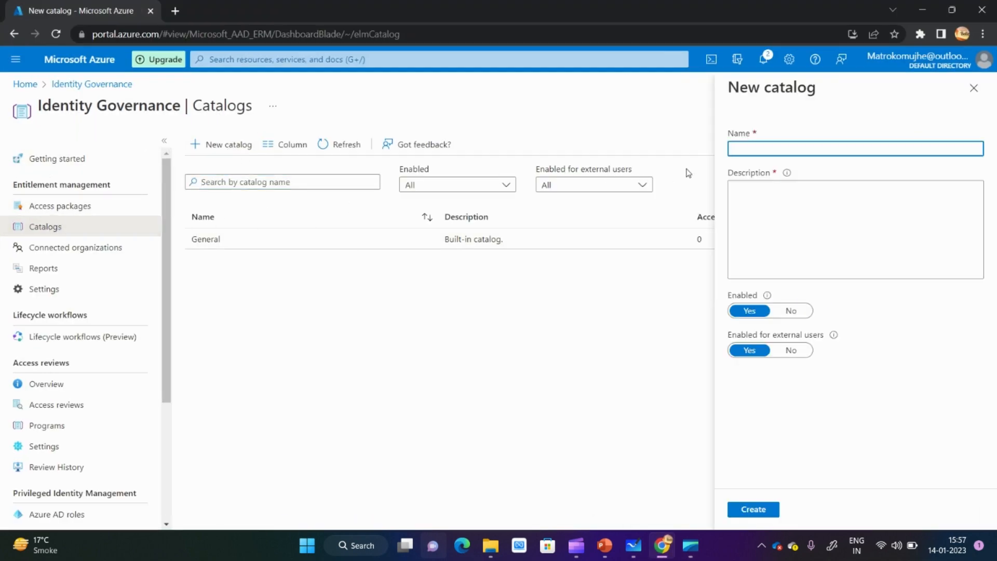
type("N")
key("BackSpace")
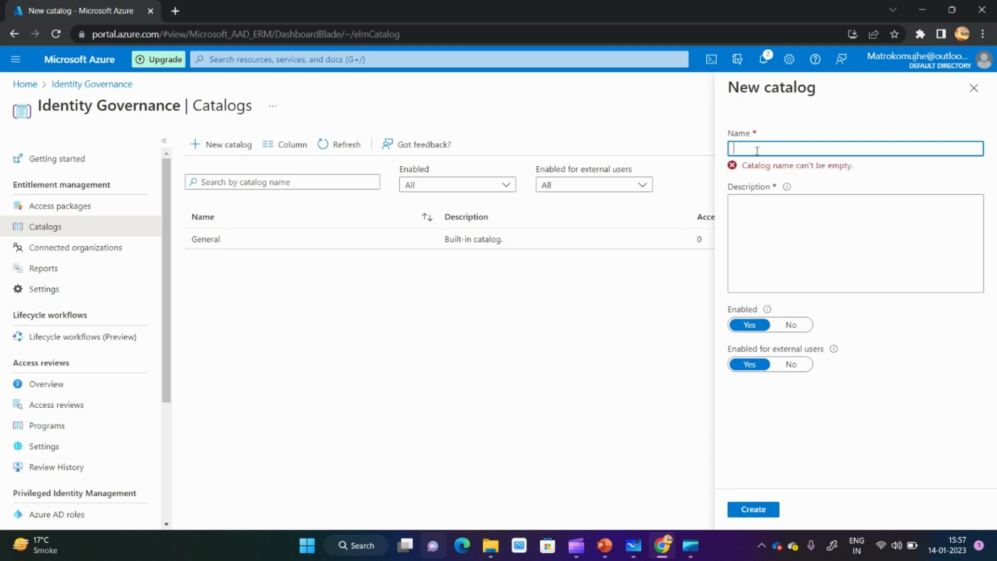
type("Mark")
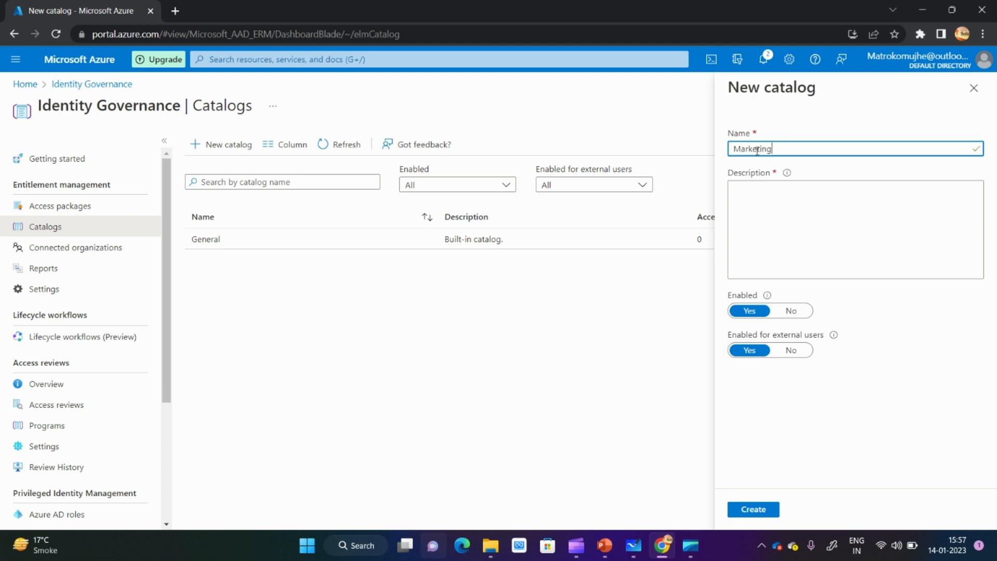
type("eting")
- Reuse the catalog name Marketing as its description and create the catalog, leaving it enabled, including for external users
double_click(757, 149)
key("ctrl+c")
left_click(766, 203)
key("ctrl+v")
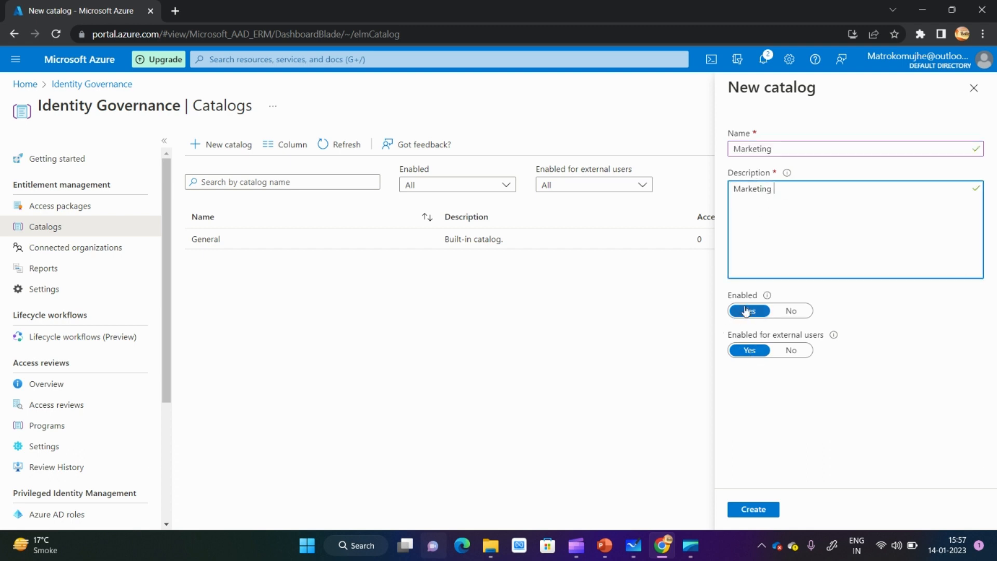
mouse_move(767, 295)
left_click(736, 338)
left_click_drag(737, 339, 821, 335)
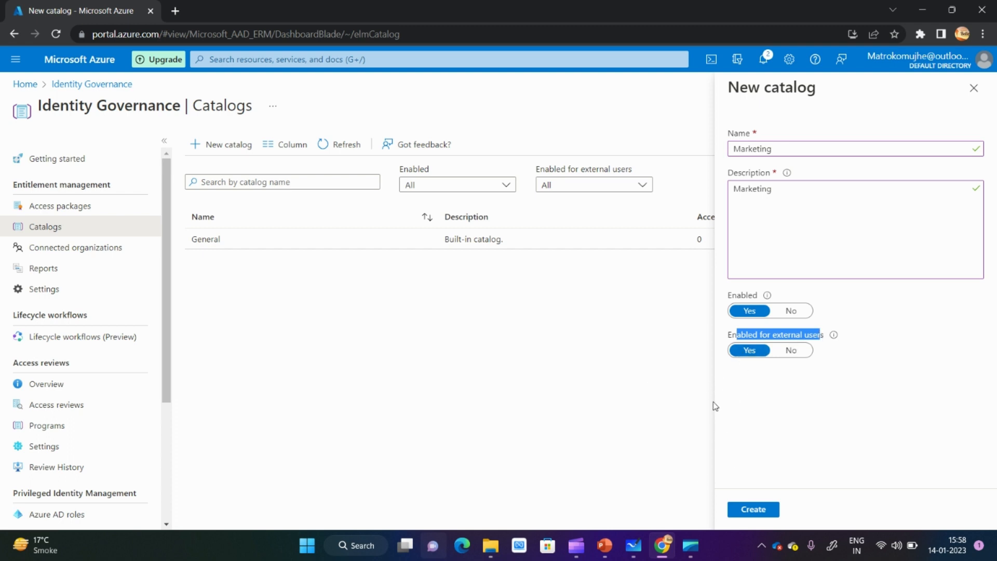
left_click(743, 517)
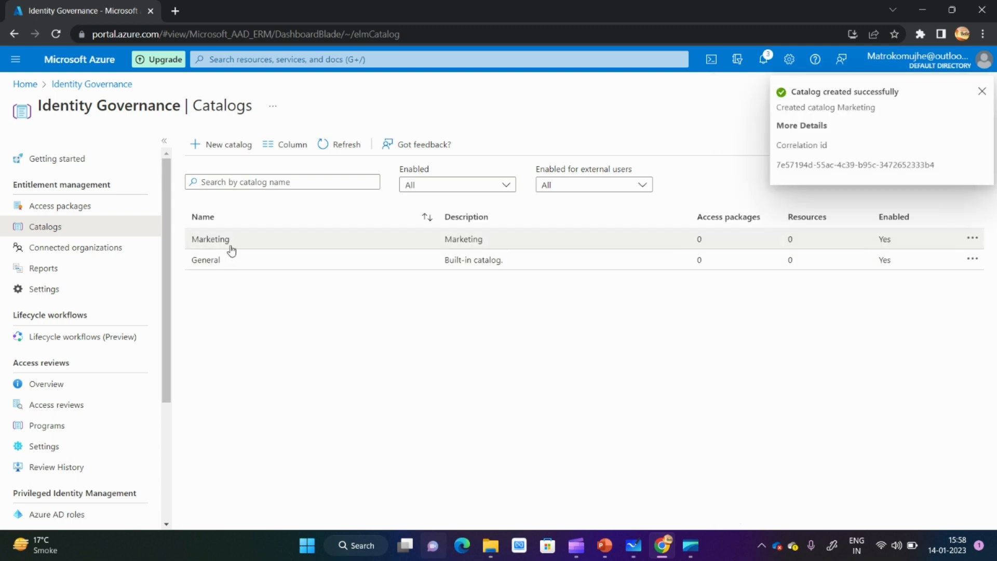
- Select the groups MKG-SharedFolder-A and O365-MKT-Allow-users as resources for the Marketing catalog
left_click(229, 246)
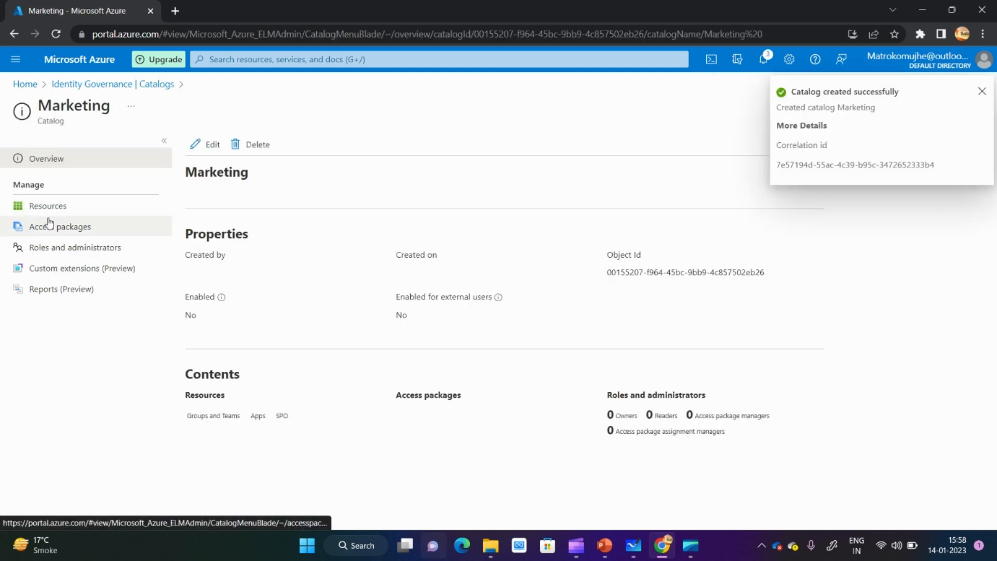
left_click(67, 209)
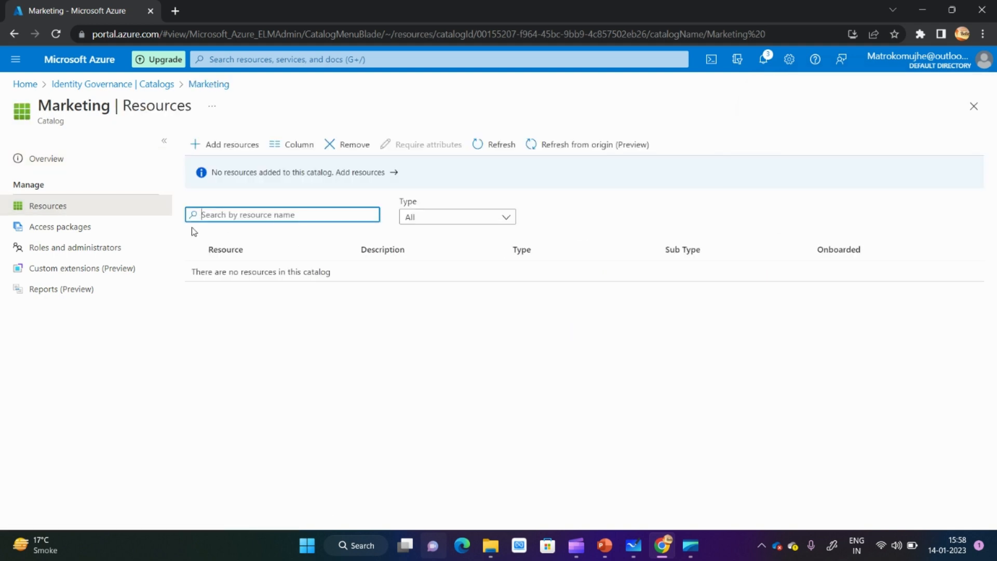
left_click(231, 145)
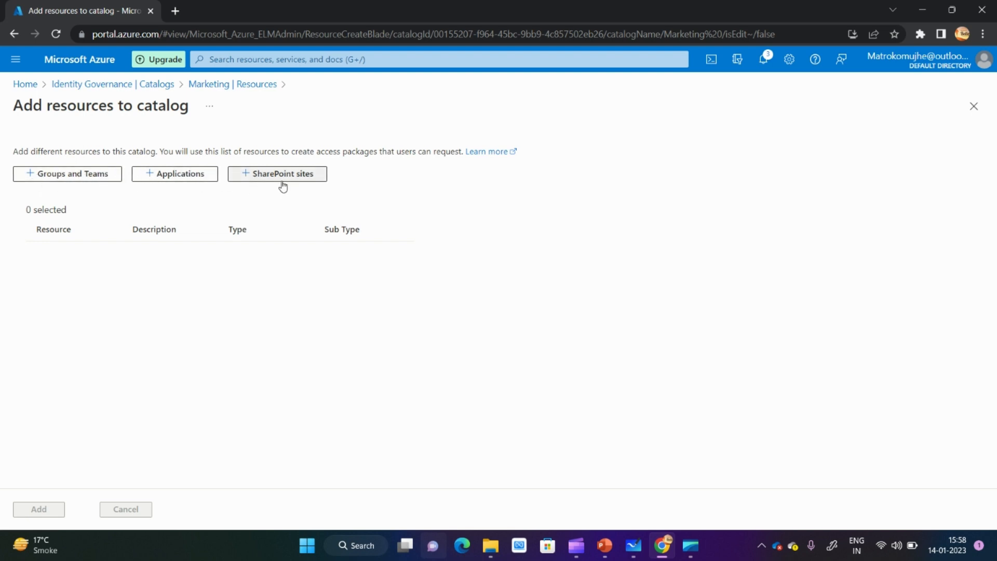
left_click(64, 175)
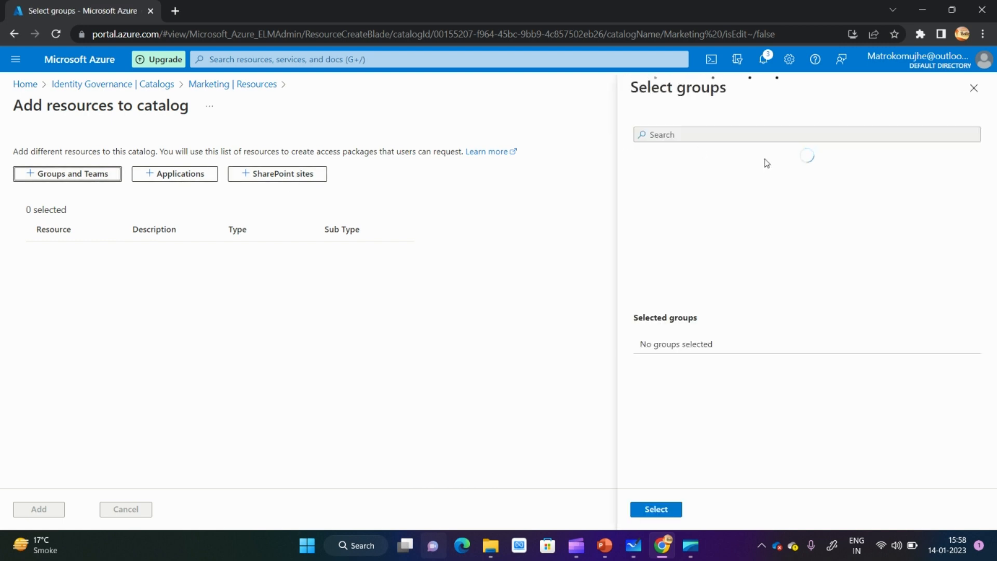
left_click(685, 143)
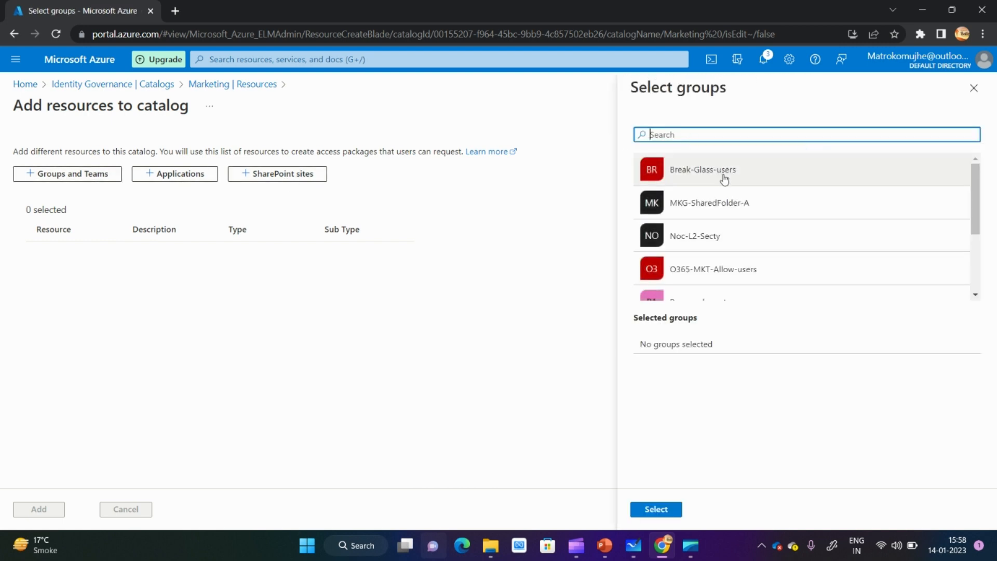
left_click(716, 210)
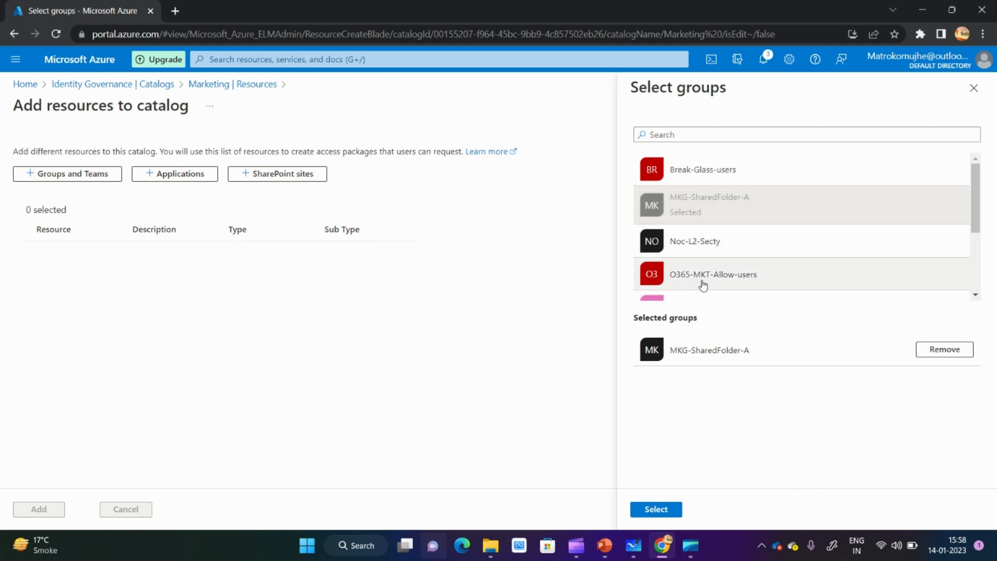
left_click(731, 283)
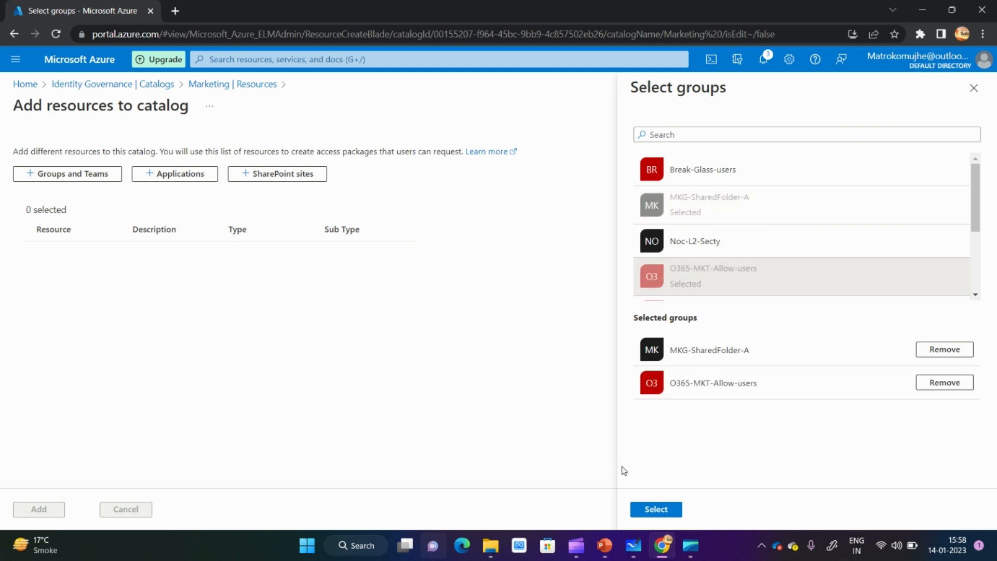
left_click(642, 511)
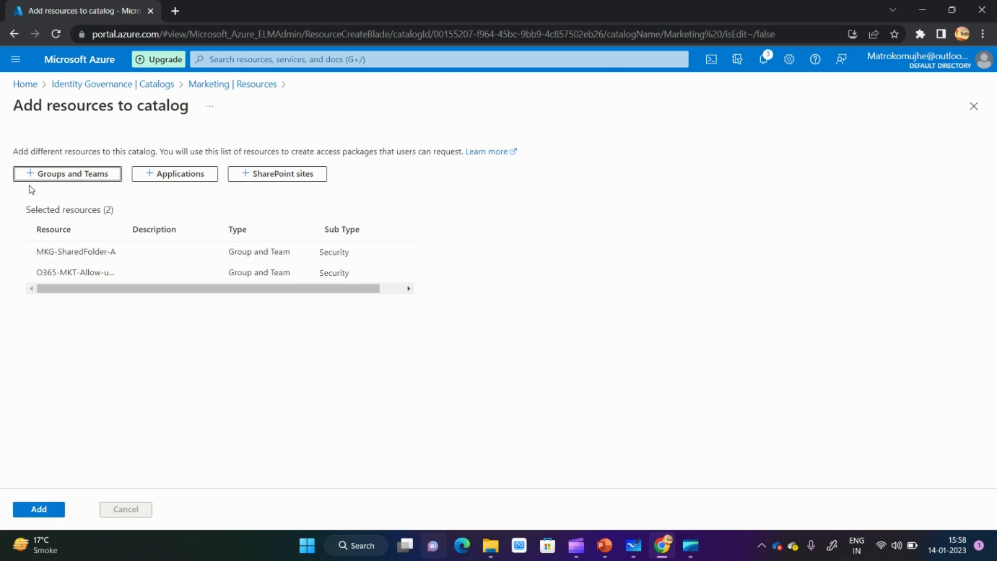
- Check the applications and SharePoint sites that can be selected for the catalog, without choosing any
left_click(166, 182)
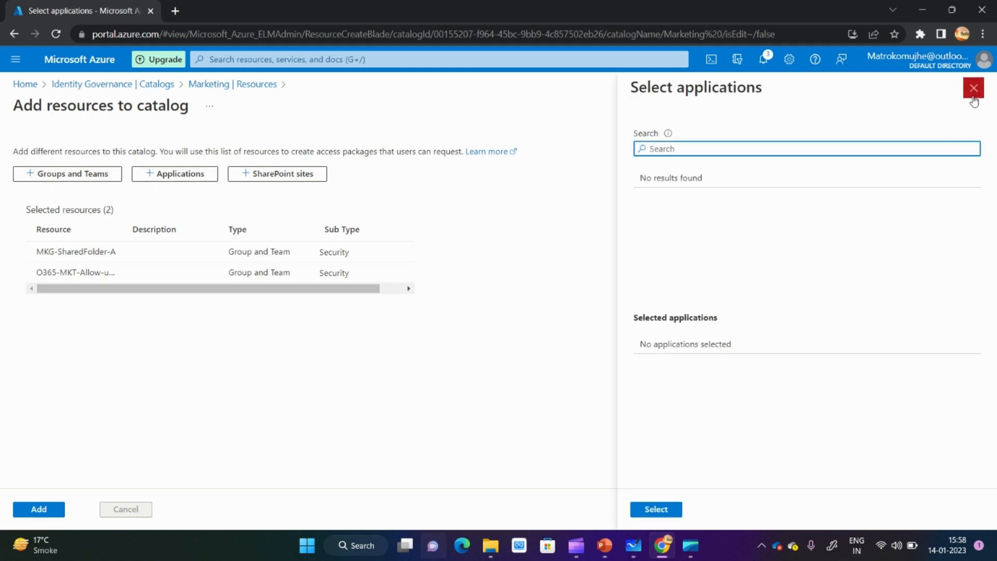
left_click(974, 99)
left_click(280, 177)
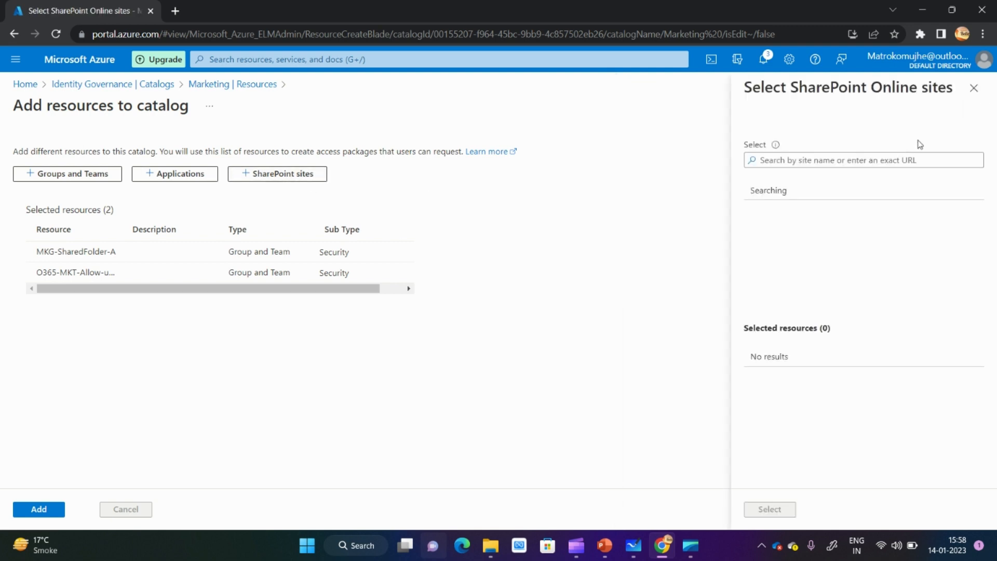
left_click(974, 98)
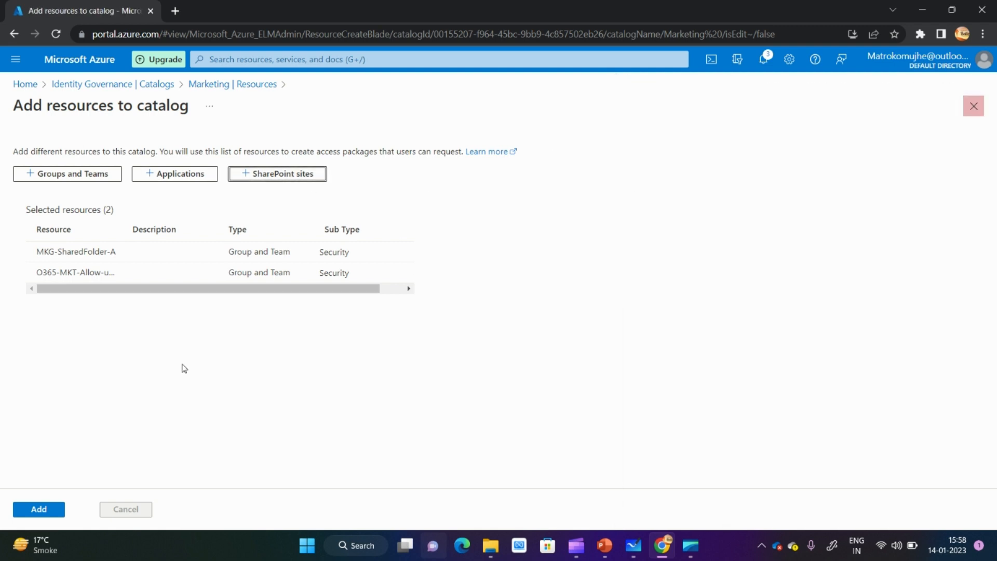
- Add the two selected groups to the Marketing catalog and start a new access package in it
left_click(41, 510)
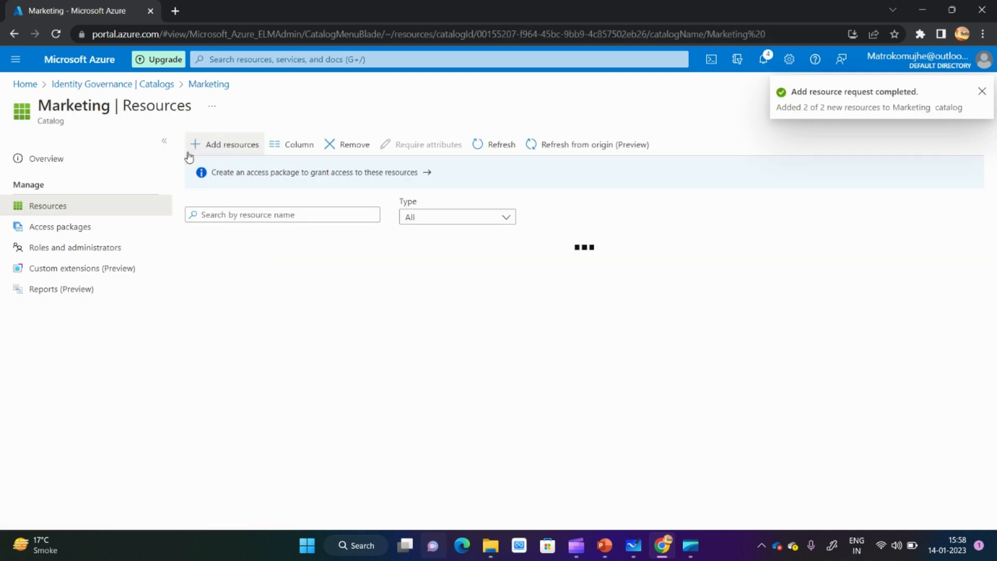
left_click(68, 229)
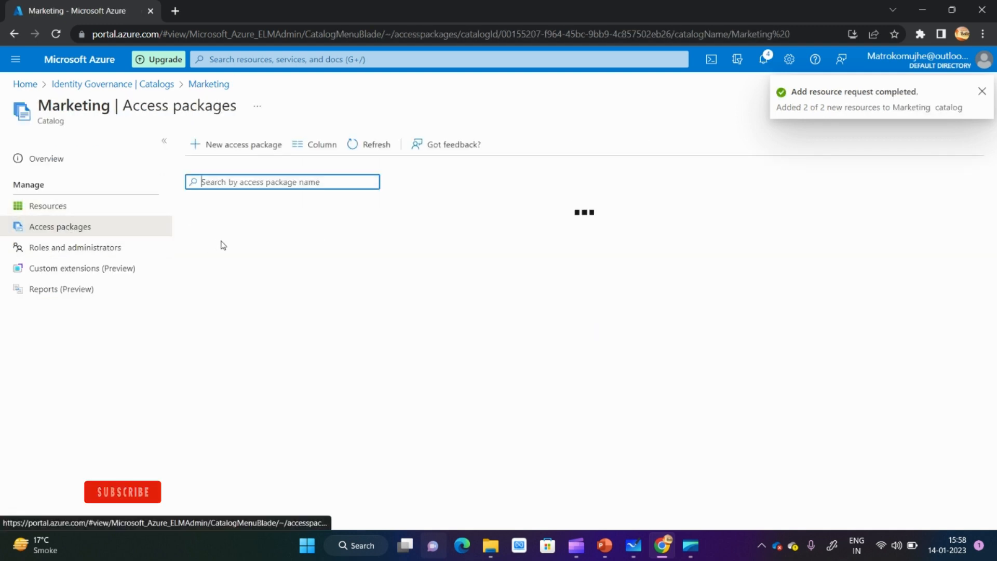
left_click(241, 146)
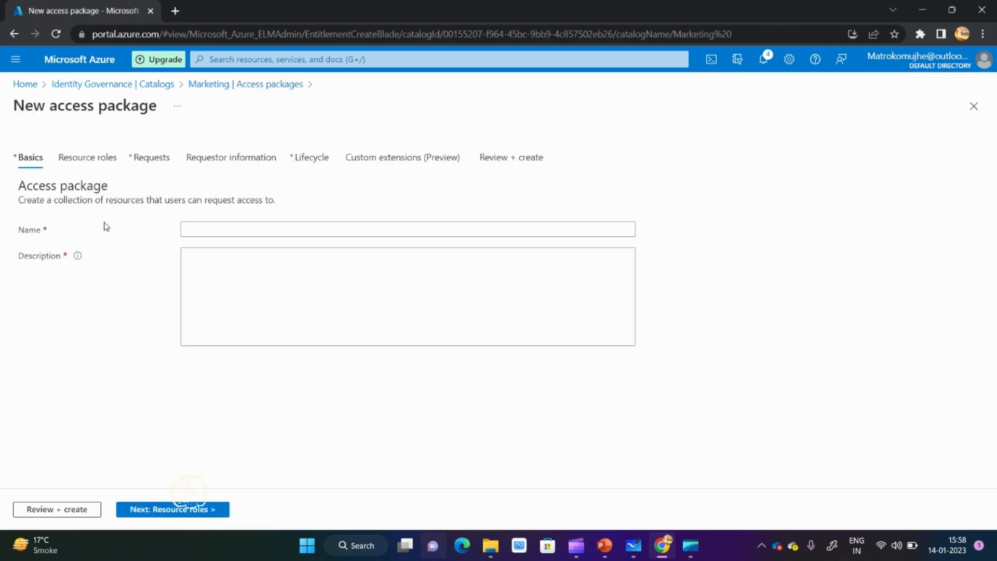
- Name the access package Marketing-Access-pkg and use the same text as its description
left_click(194, 230)
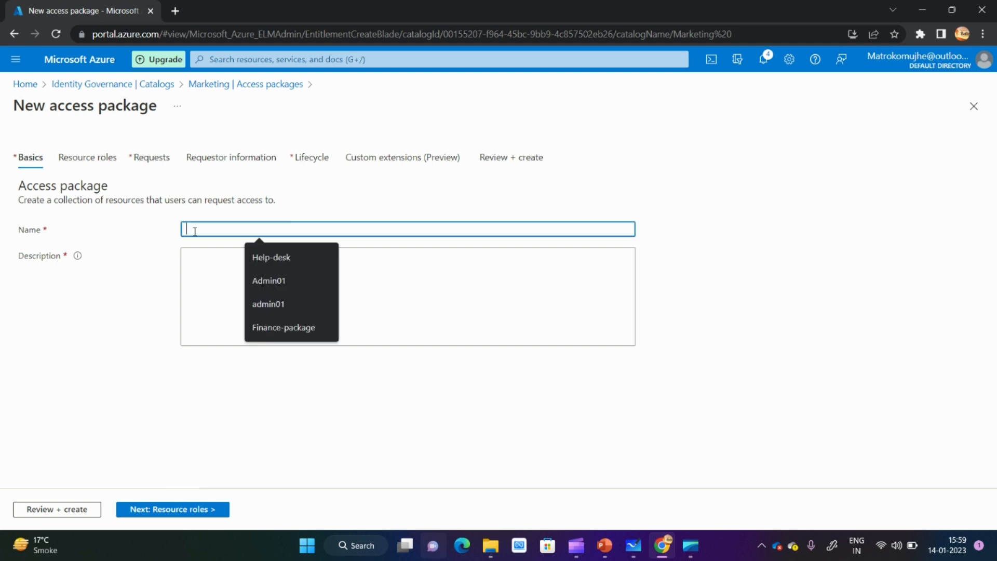
type("Mar")
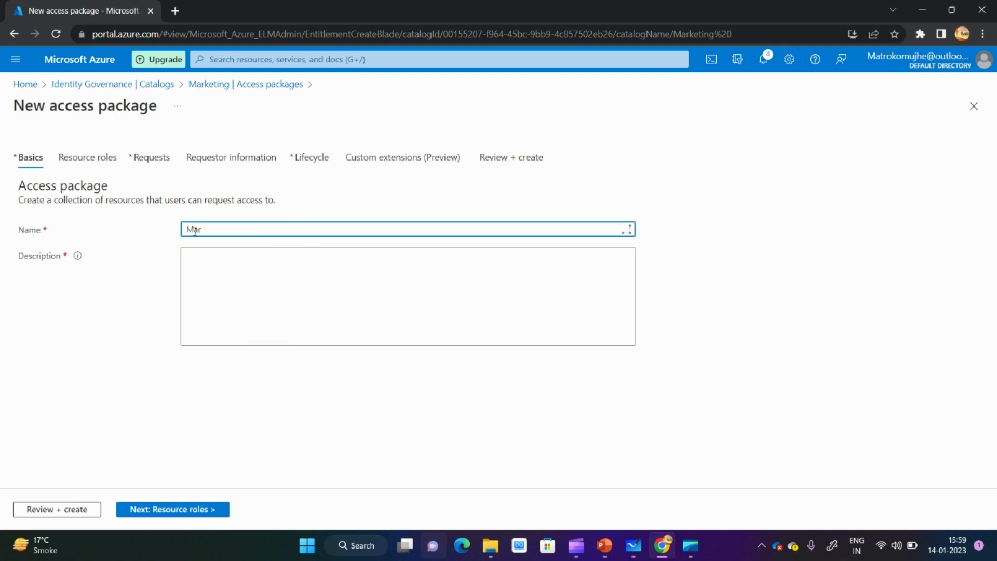
type("keting-Access-pkg")
key("ctrl+a")
key("ctrl+c")
left_click(287, 278)
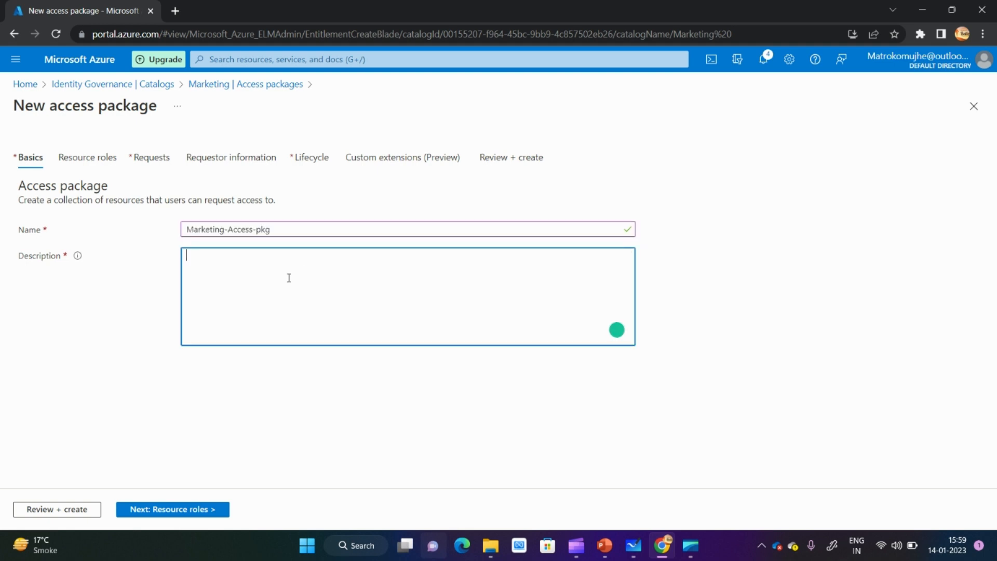
key("ctrl+v")
- Add the groups MKG-SharedFolder-A and O365-MKT-Allow-users as resources of the access package
left_click(175, 510)
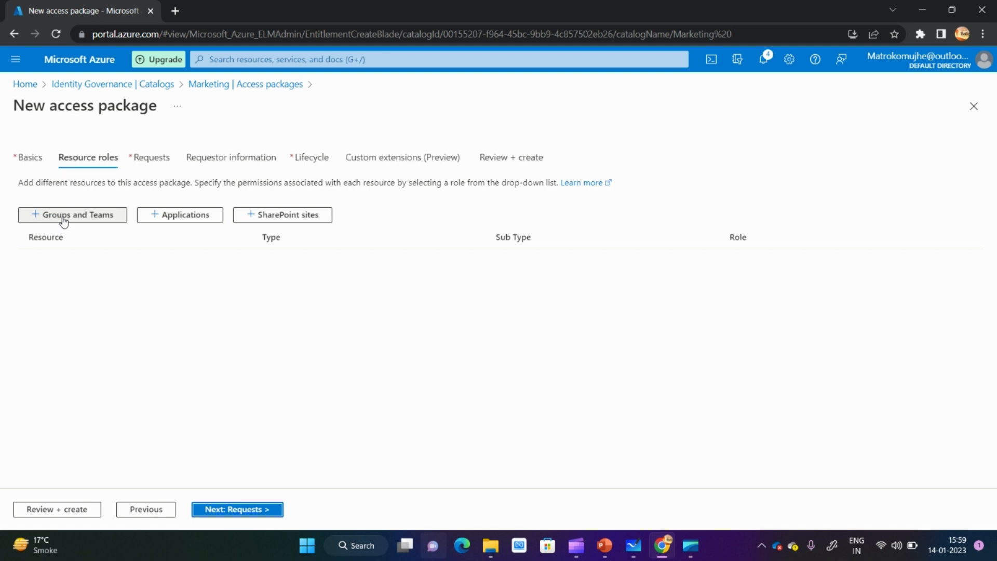
left_click(63, 220)
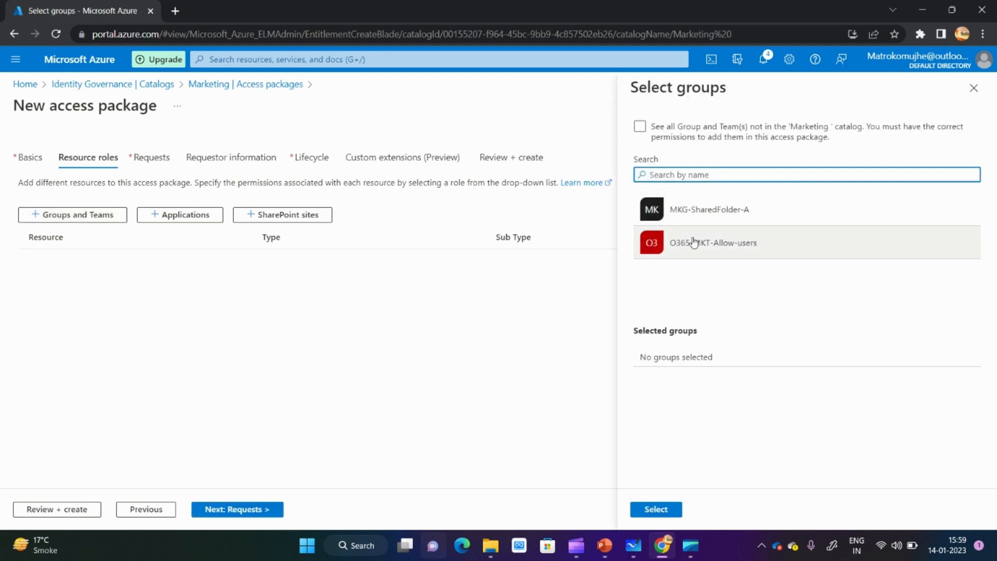
left_click(640, 127)
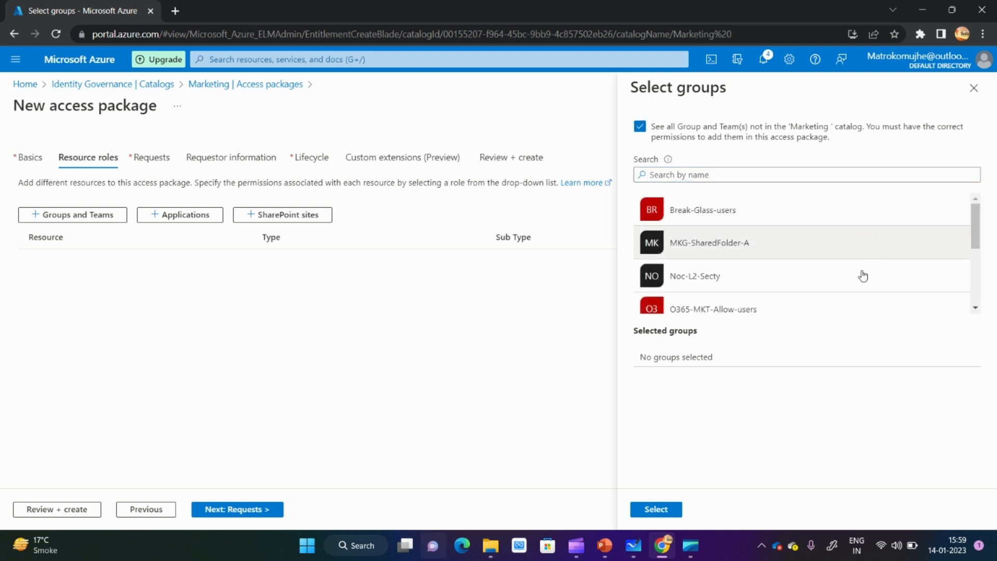
left_click(641, 127)
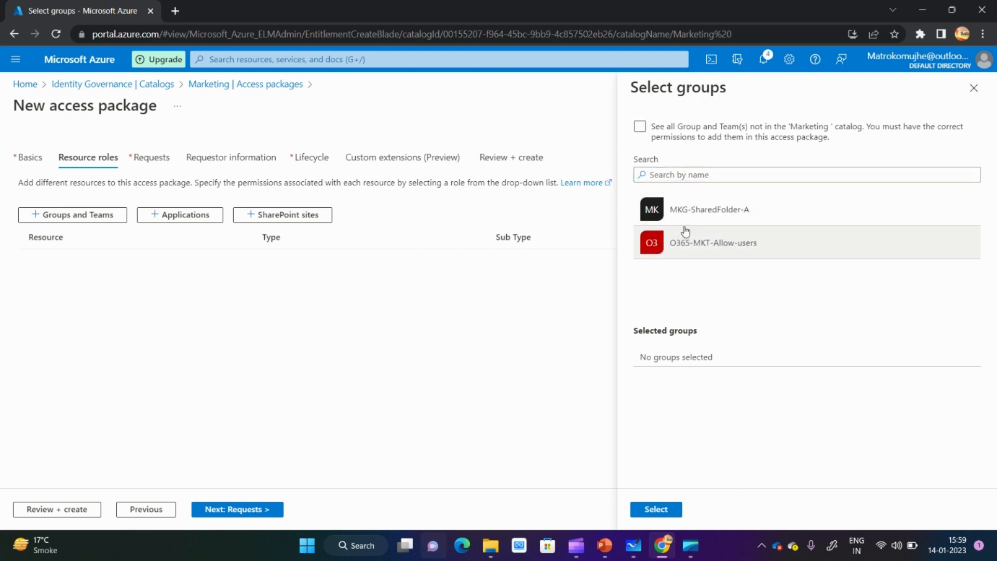
left_click(683, 226)
left_click(692, 249)
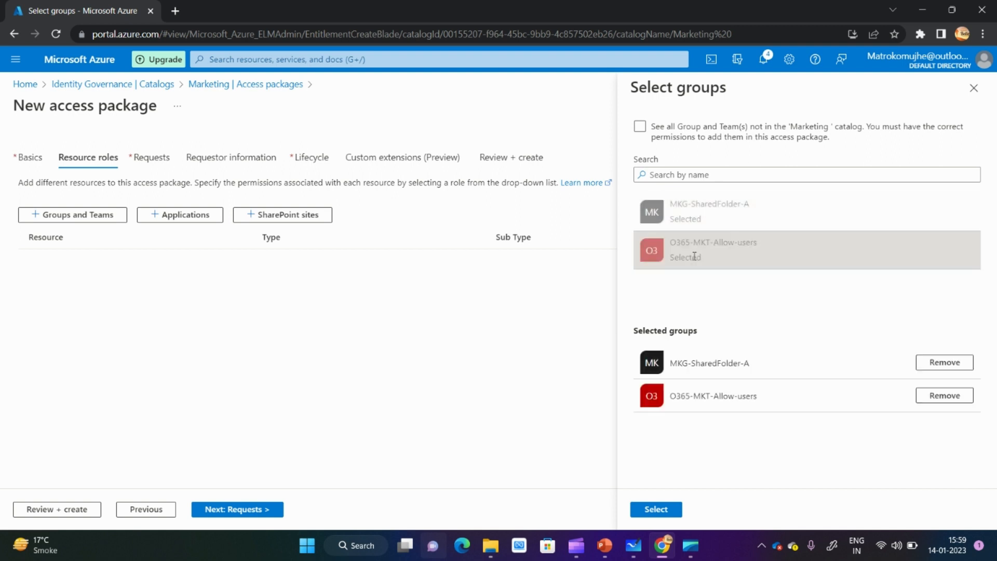
left_click(669, 511)
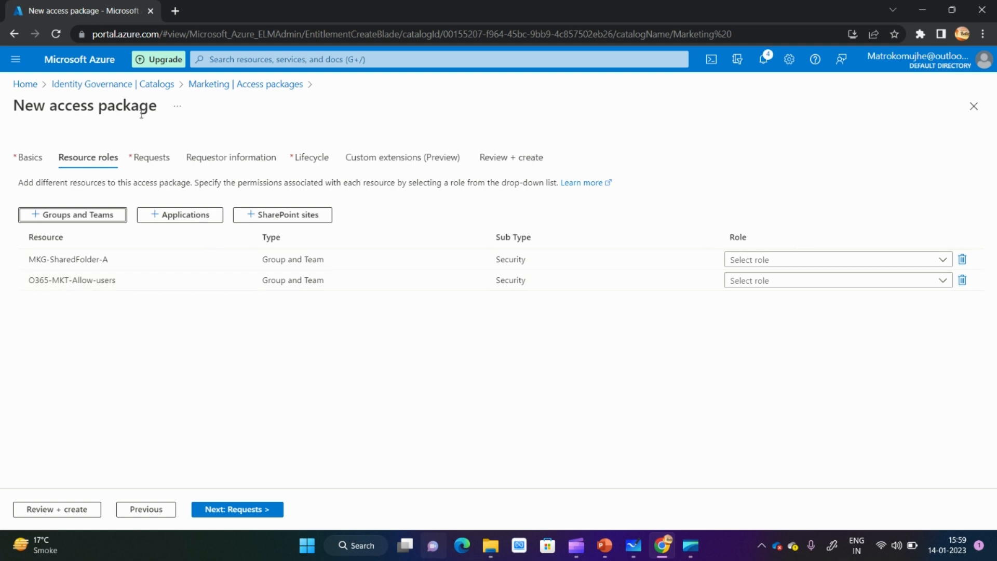
- Assign the Member role to both MKG-SharedFolder-A and O365-MKT-Allow-users
left_click(780, 265)
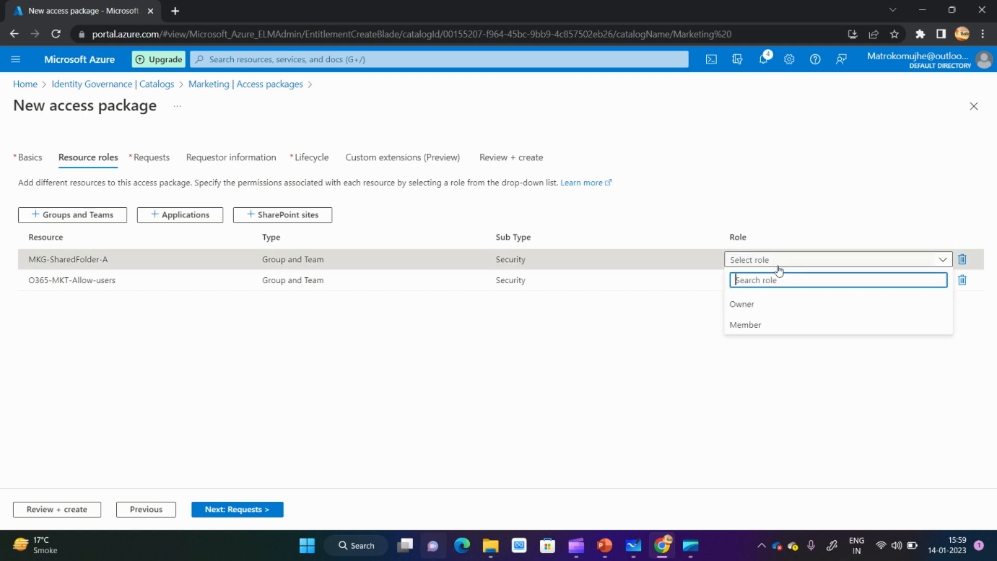
left_click(754, 331)
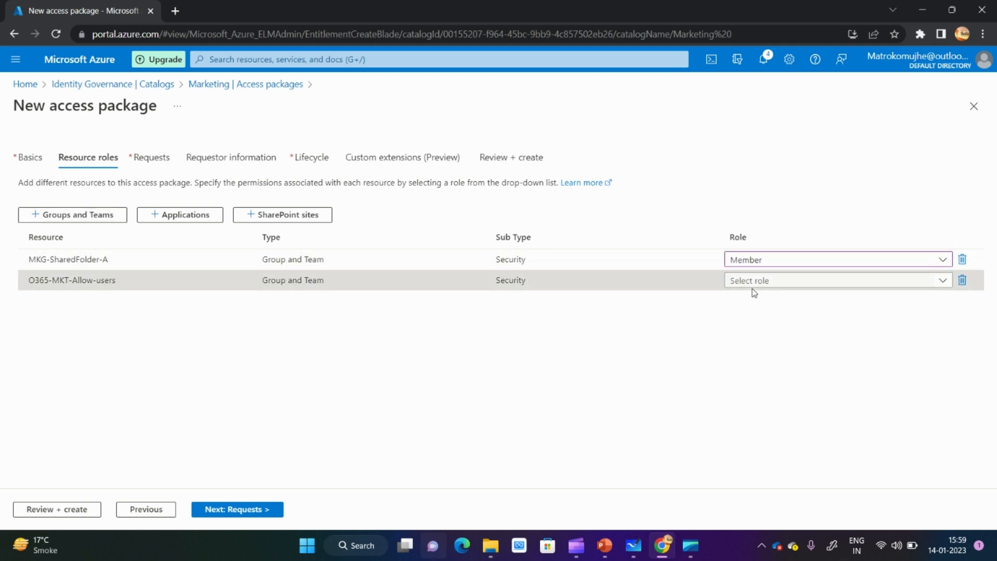
left_click(769, 289)
left_click(753, 345)
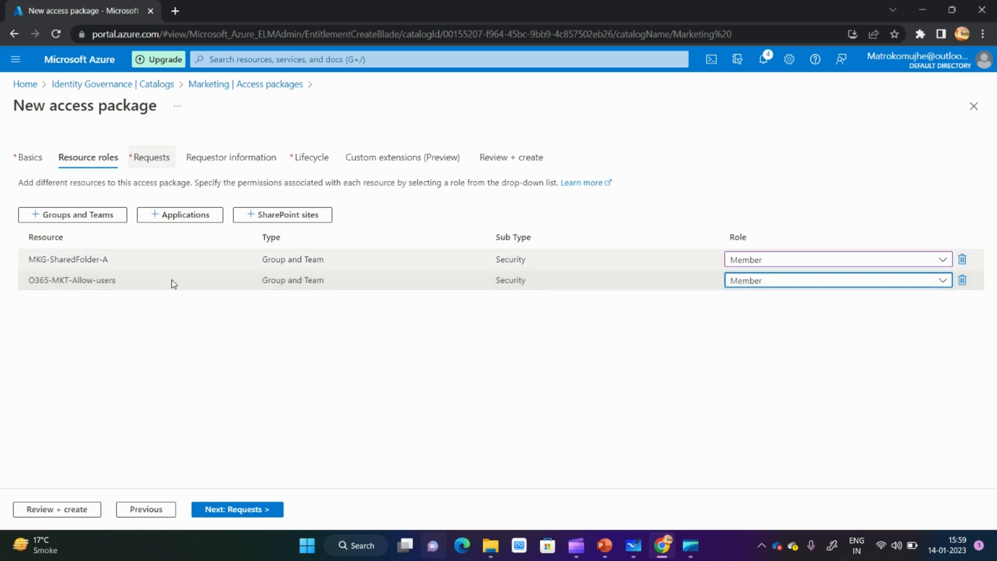
- Allow users in your directory to request the access package, with the scope set to All users (including guests)
left_click(281, 520)
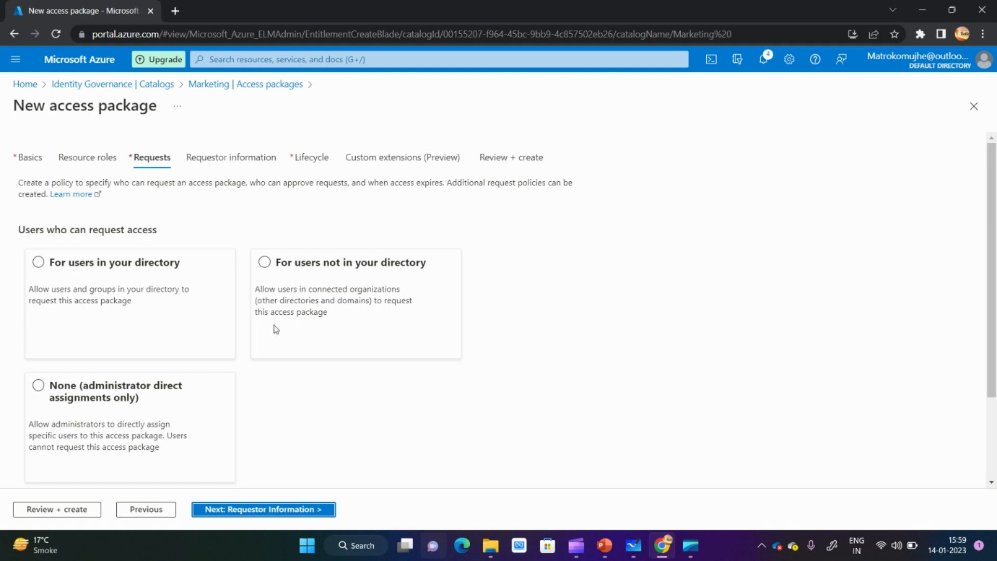
scroll(992, 219, "down", 1)
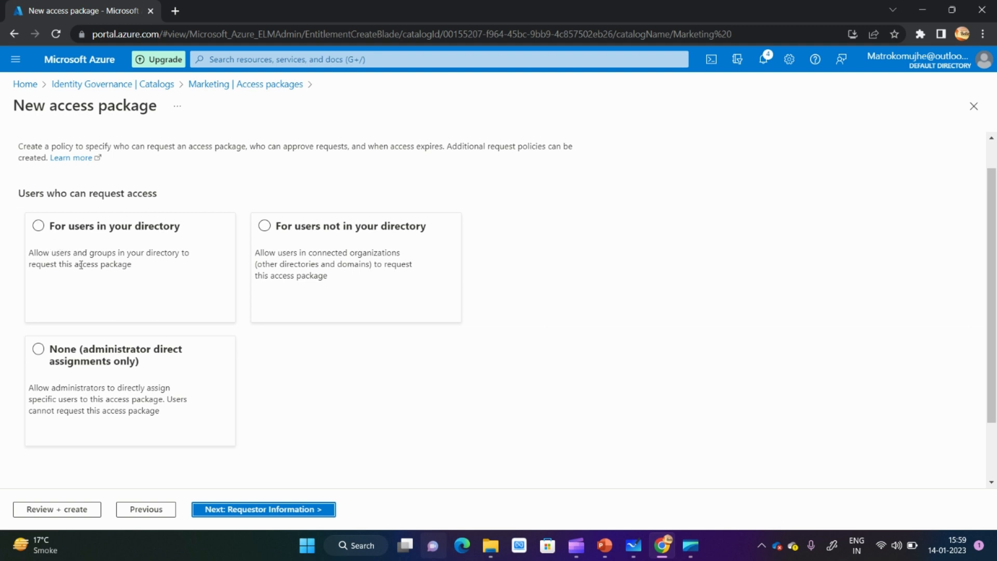
left_click(38, 226)
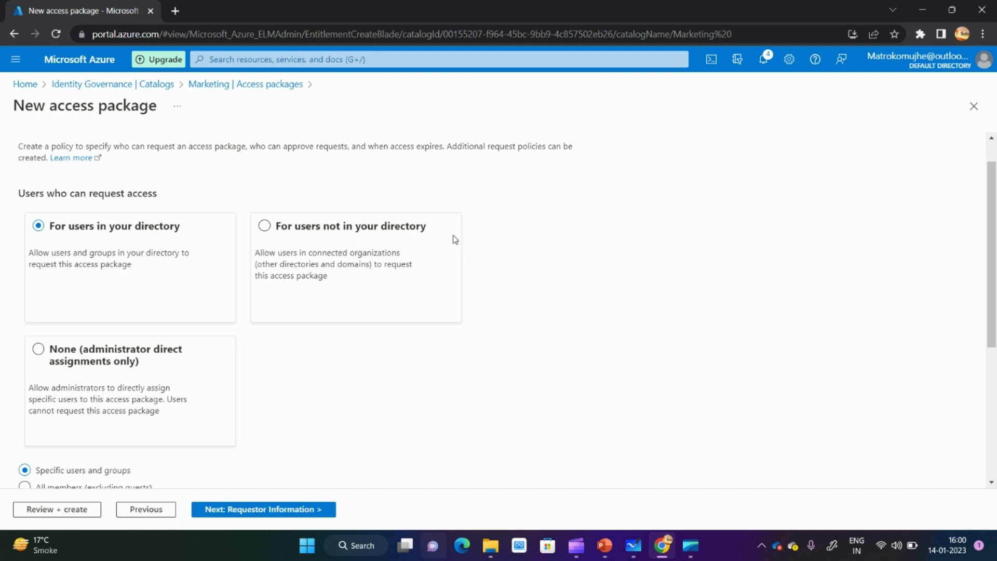
left_click_drag(995, 231, 995, 274)
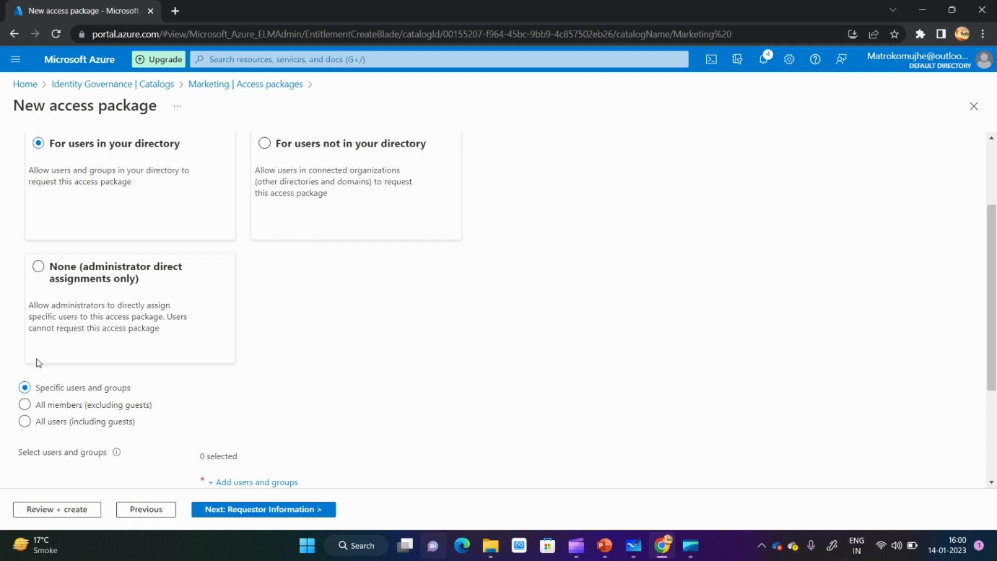
left_click(24, 422)
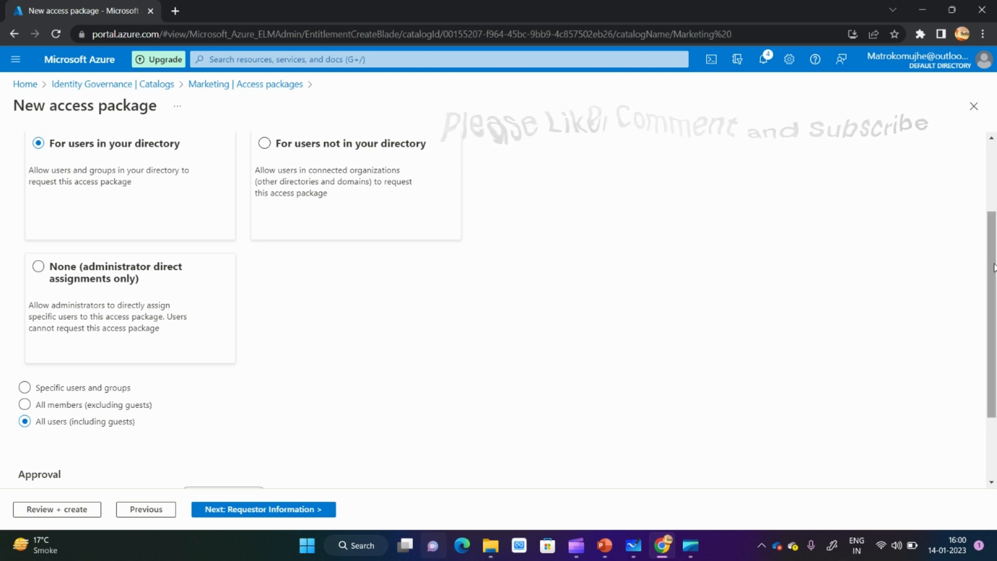
- Require approval for access requests and open the choices for the first approver
scroll(996, 261, "down", 2)
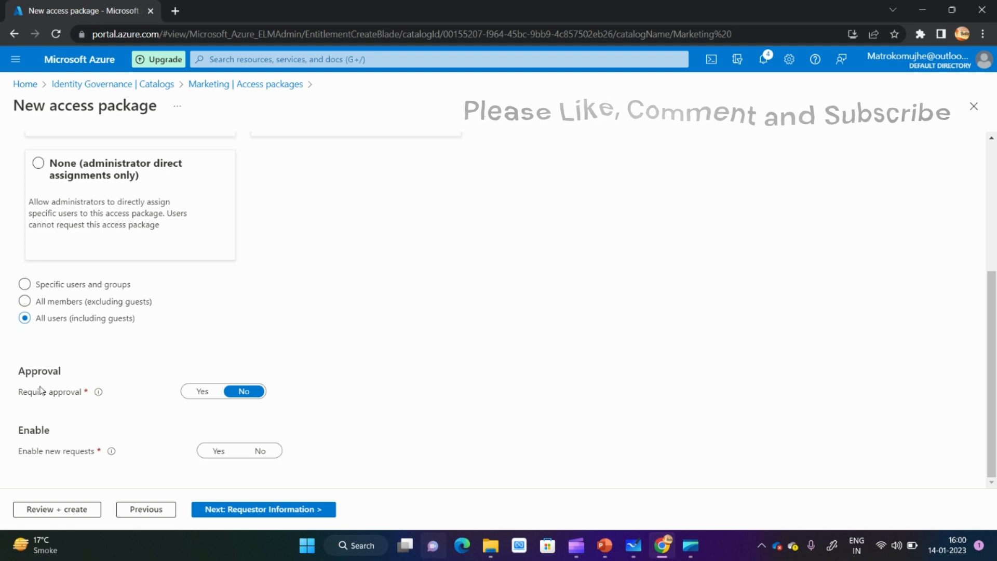
left_click(202, 395)
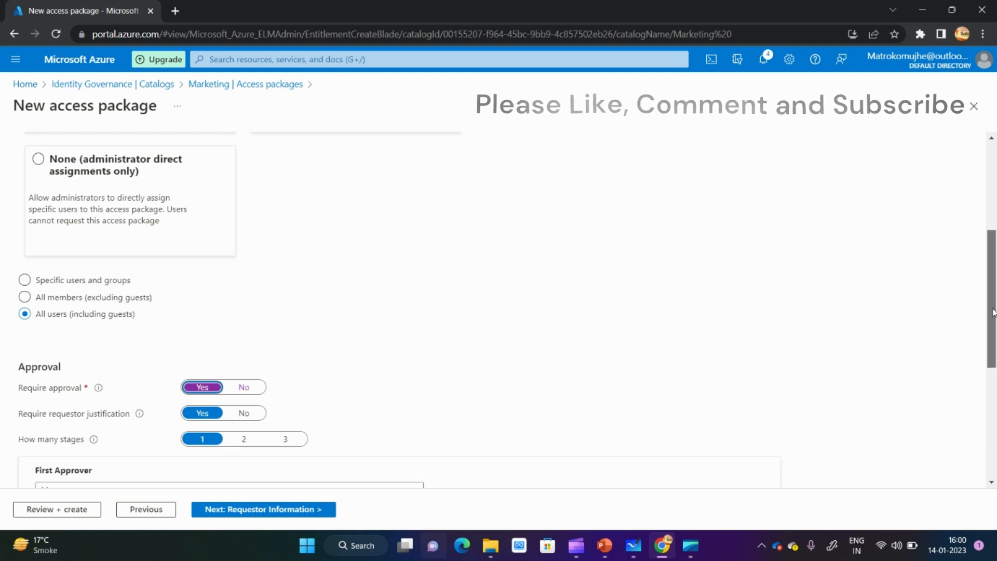
left_click_drag(994, 301, 995, 360)
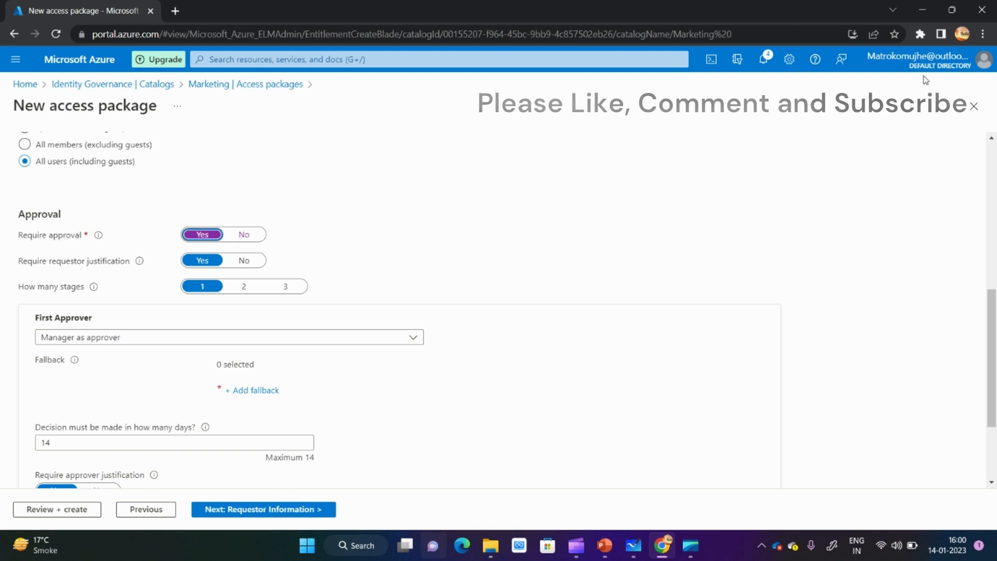
left_click(181, 339)
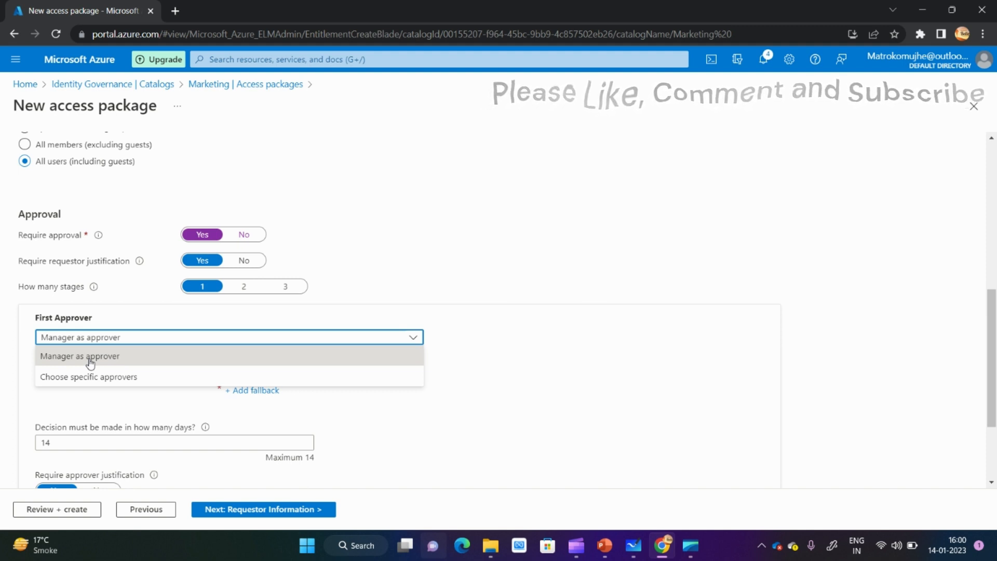
- Switch to Microsoft Whiteboard and sketch a box right of the catalog, joined to it by a line and labelled inside and above with a user's name
left_click(634, 546)
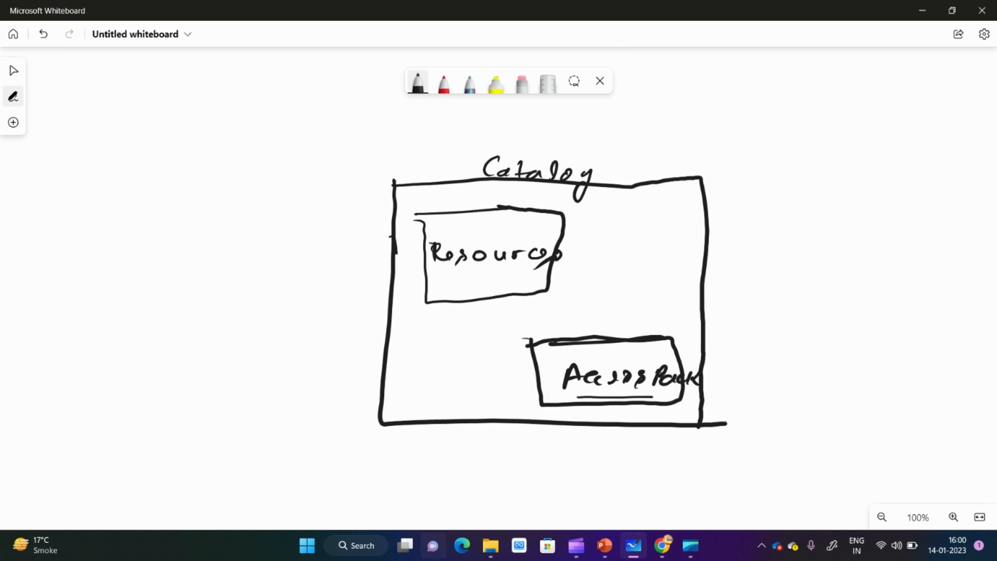
mouse_move(705, 285)
left_mouse_down()
mouse_move(824, 281)
mouse_move(847, 296)
mouse_move(902, 296)
mouse_move(817, 333)
mouse_move(842, 312)
mouse_move(844, 340)
left_mouse_up()
mouse_move(857, 319)
left_mouse_down()
mouse_move(856, 352)
mouse_move(884, 341)
left_mouse_up()
left_click_drag(872, 343, 888, 356)
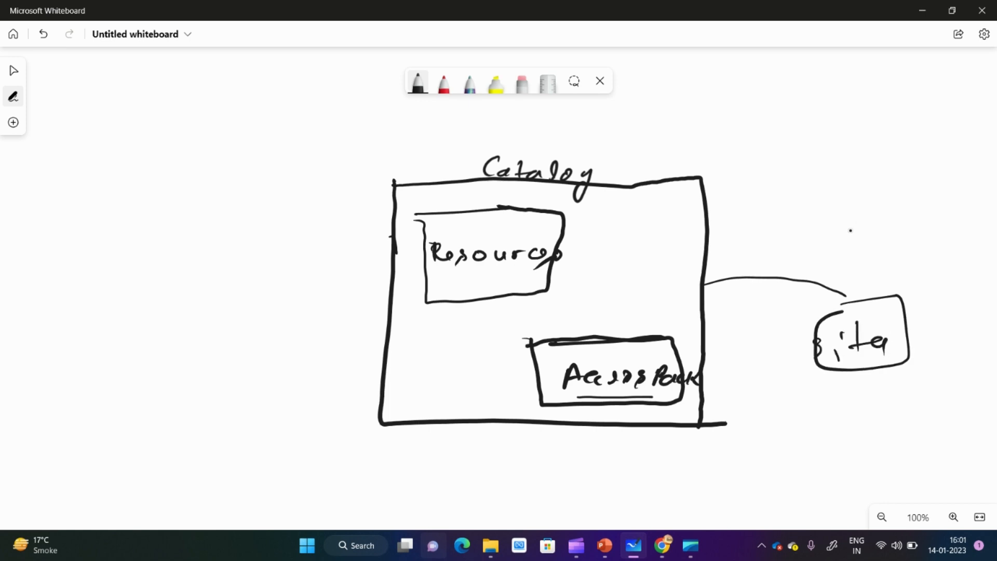
mouse_move(860, 229)
left_mouse_down()
mouse_move(853, 253)
mouse_move(873, 251)
mouse_move(874, 234)
left_mouse_up()
mouse_move(887, 225)
left_mouse_down()
mouse_move(889, 250)
mouse_move(894, 240)
left_mouse_up()
left_click_drag(895, 243, 919, 250)
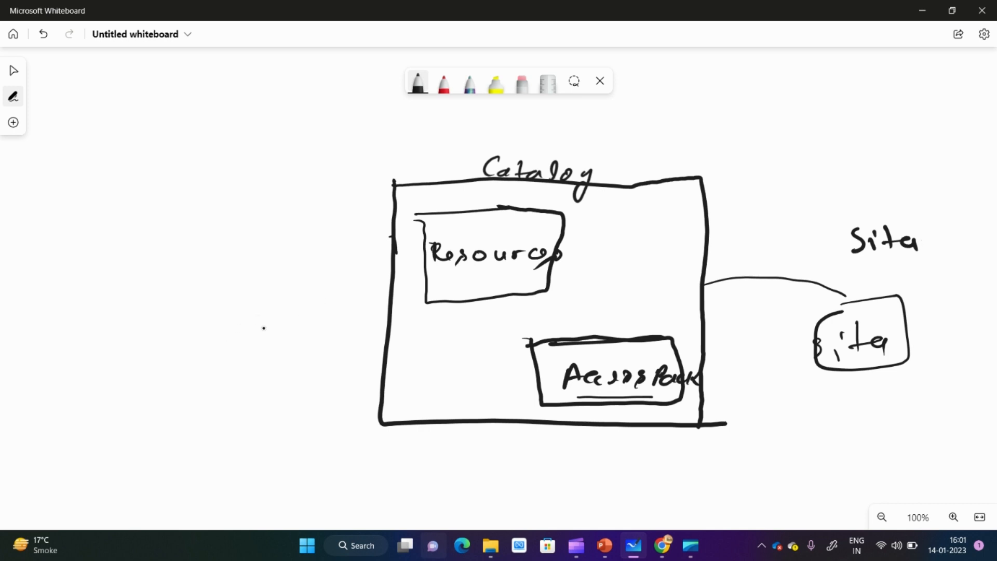
- Sketch a second box left of the catalog, joined to it by a line and labelled above with another user's name
left_click_drag(234, 347, 388, 304)
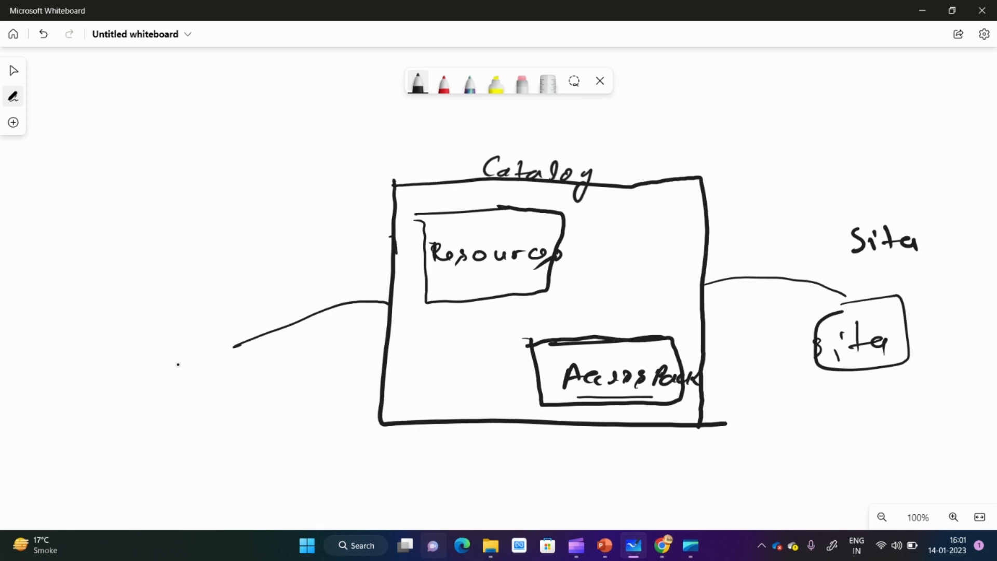
mouse_move(142, 367)
left_mouse_down()
mouse_move(236, 364)
mouse_move(192, 444)
mouse_move(129, 396)
mouse_move(145, 366)
left_mouse_up()
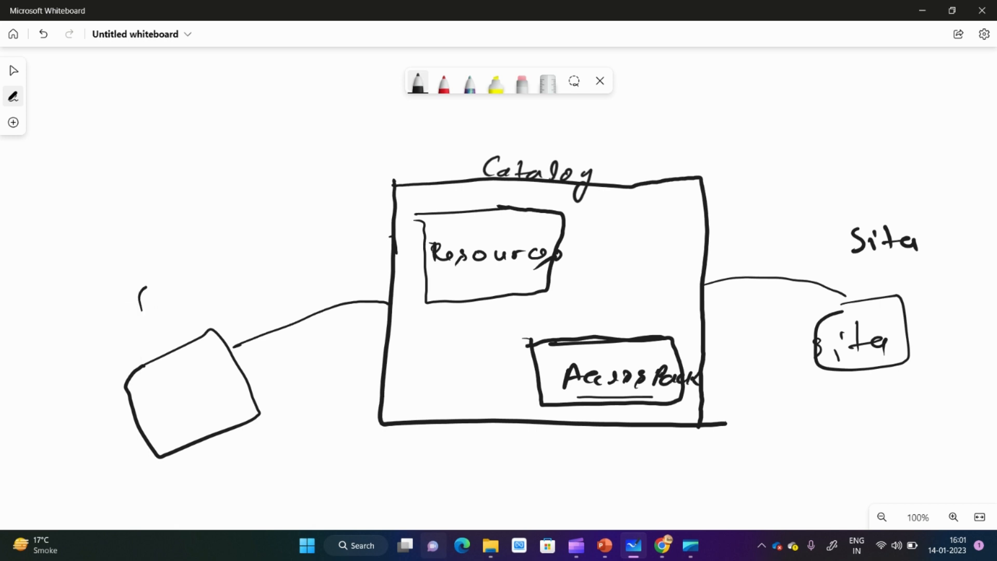
left_click(164, 291)
mouse_move(140, 310)
left_mouse_down()
mouse_move(252, 258)
mouse_move(255, 265)
left_mouse_up()
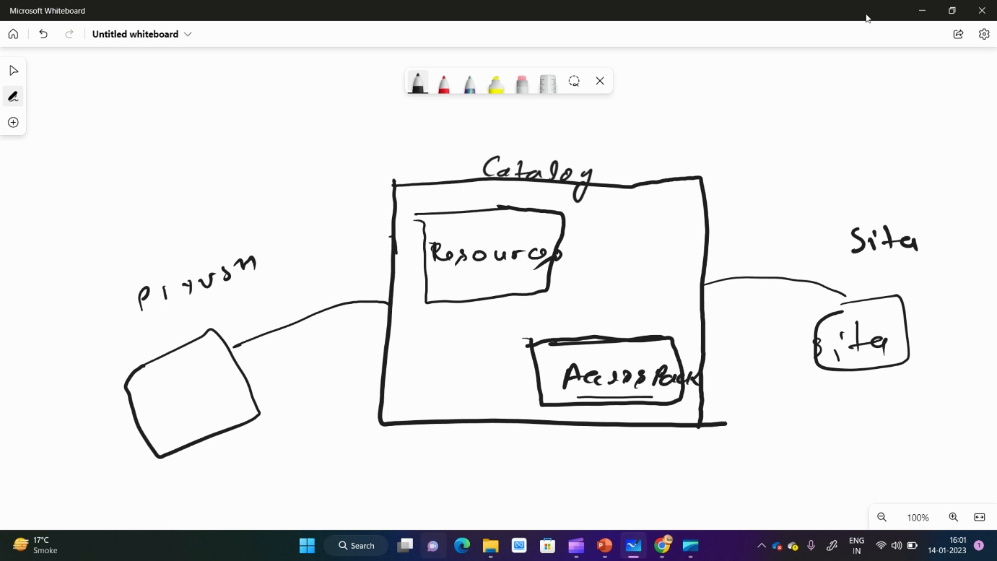
- Return to the Azure portal, set the first approver to Choose specific approvers, and add the administrator's user account as approver
left_click(921, 9)
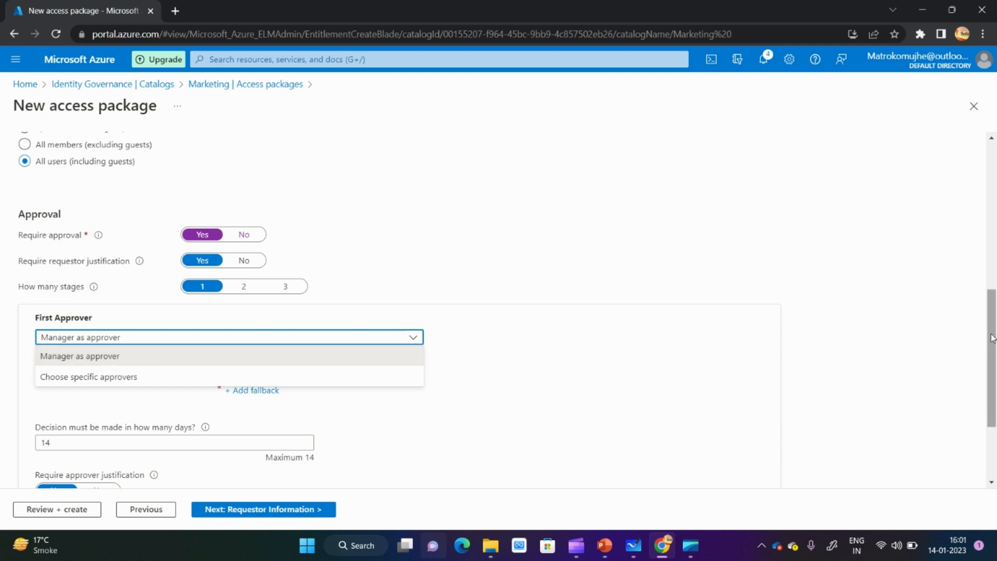
left_click_drag(992, 338, 992, 374)
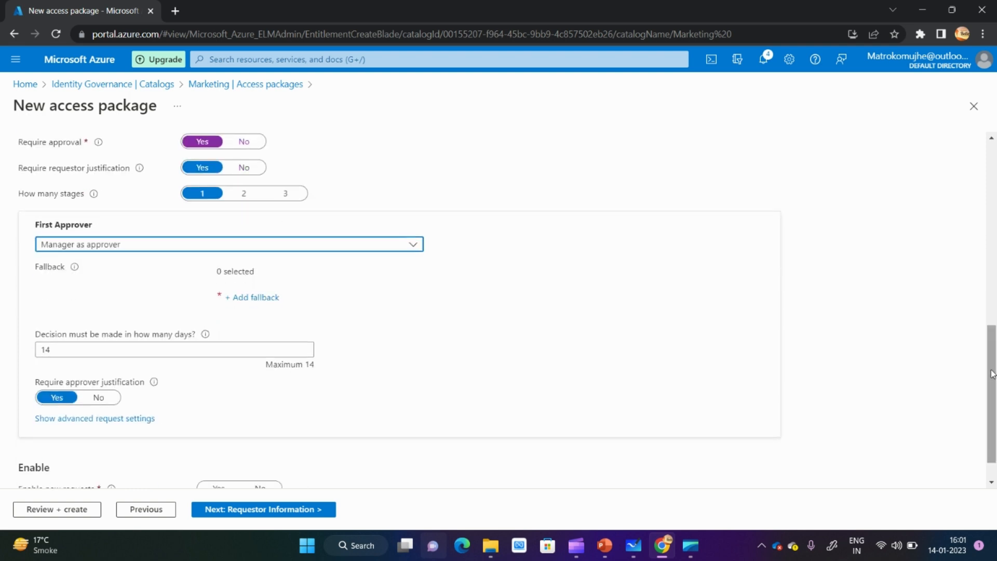
left_click(369, 251)
left_click(141, 291)
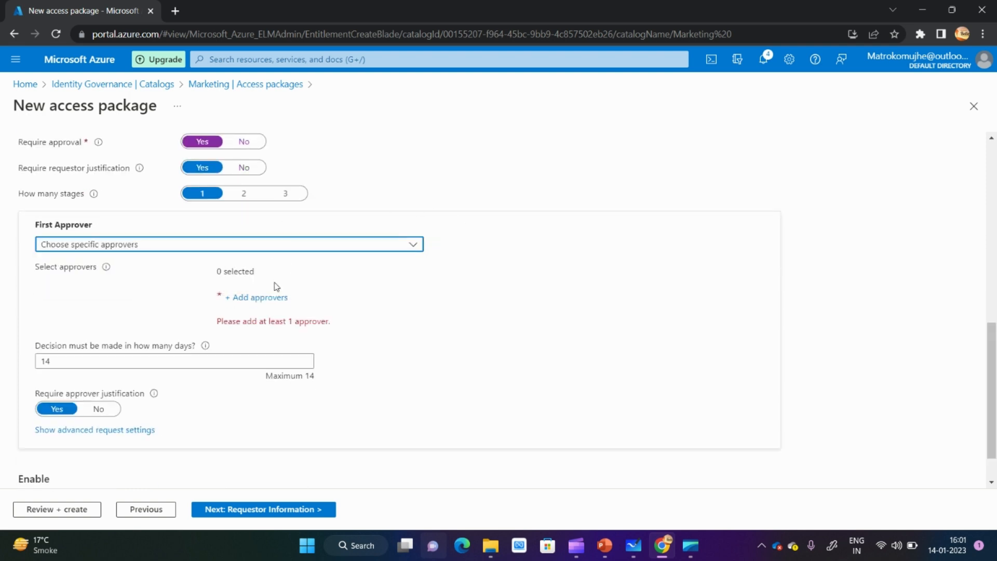
left_click(265, 297)
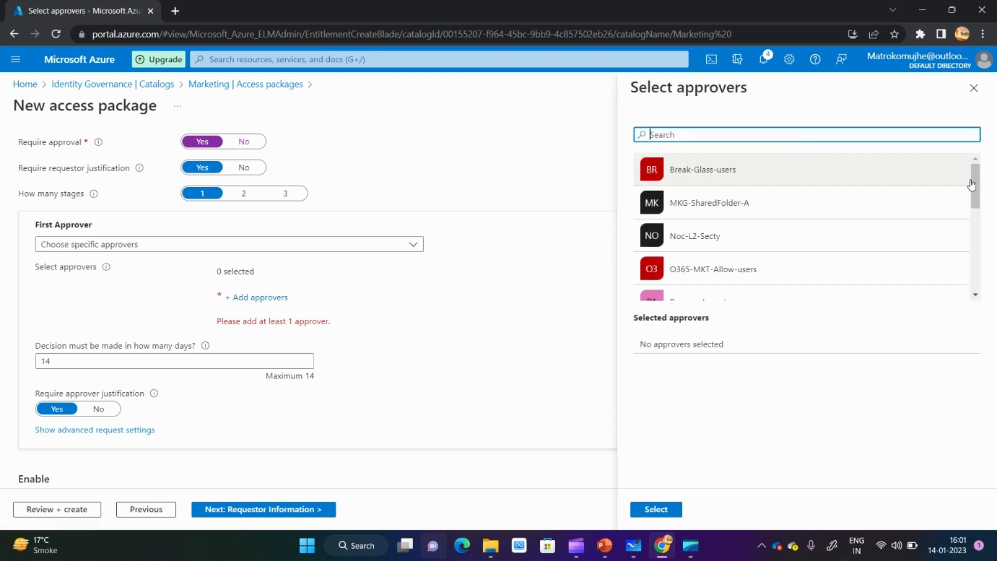
left_click_drag(972, 184, 973, 233)
left_click(775, 242)
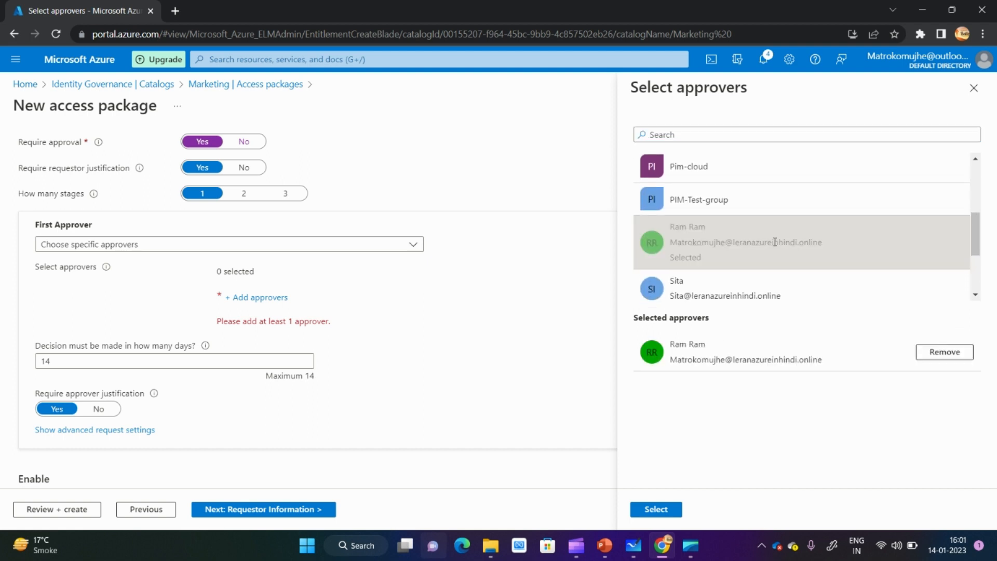
left_click(673, 510)
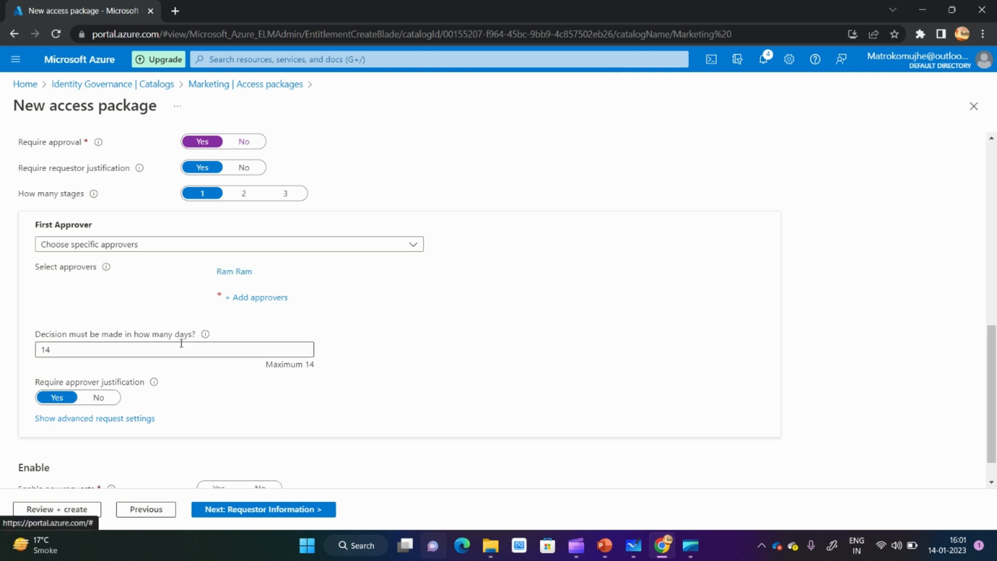
- Examine the decision deadline and approver justification settings, and set the number of approval stages to 2
left_click(106, 348)
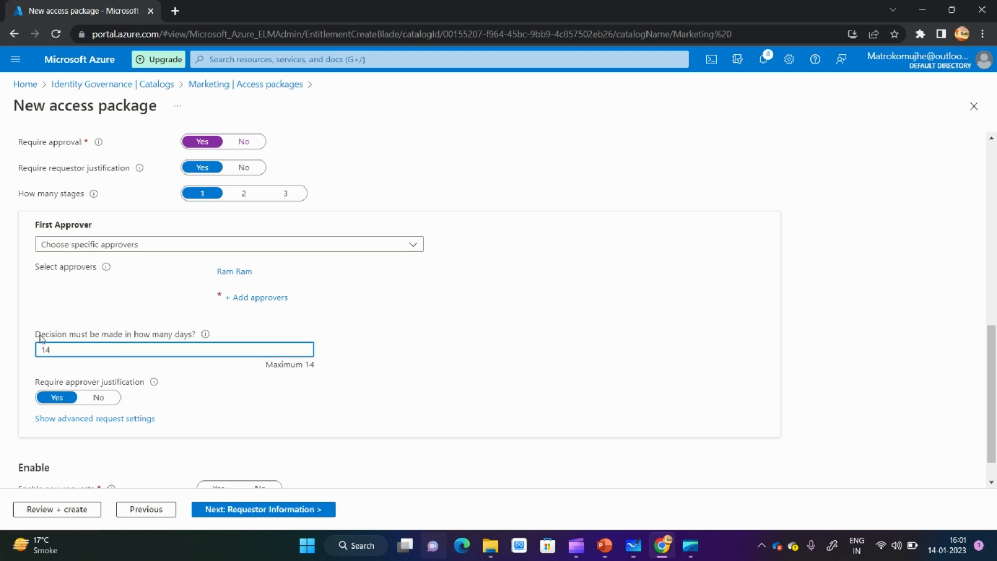
left_click_drag(41, 336, 185, 340)
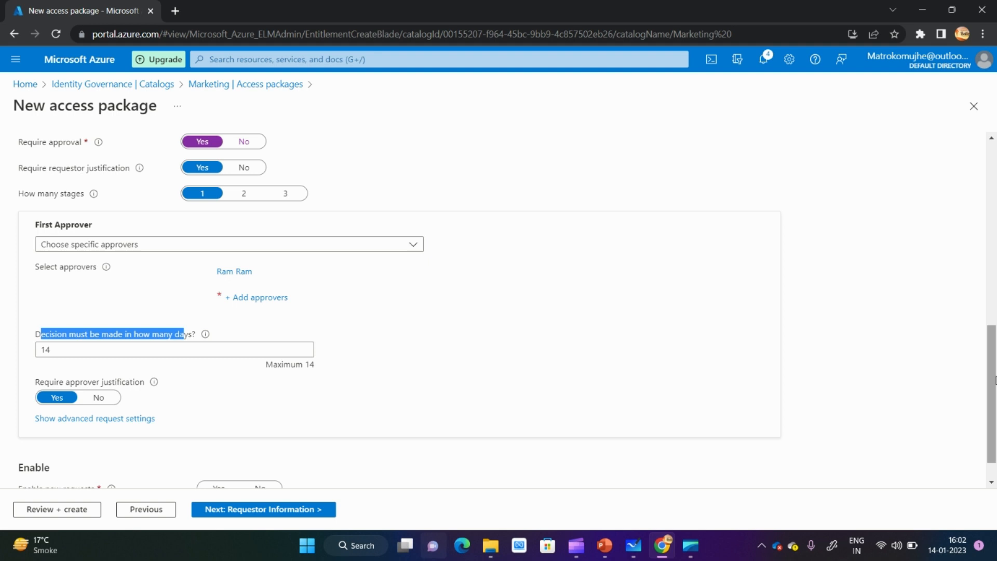
left_click_drag(995, 381, 995, 395)
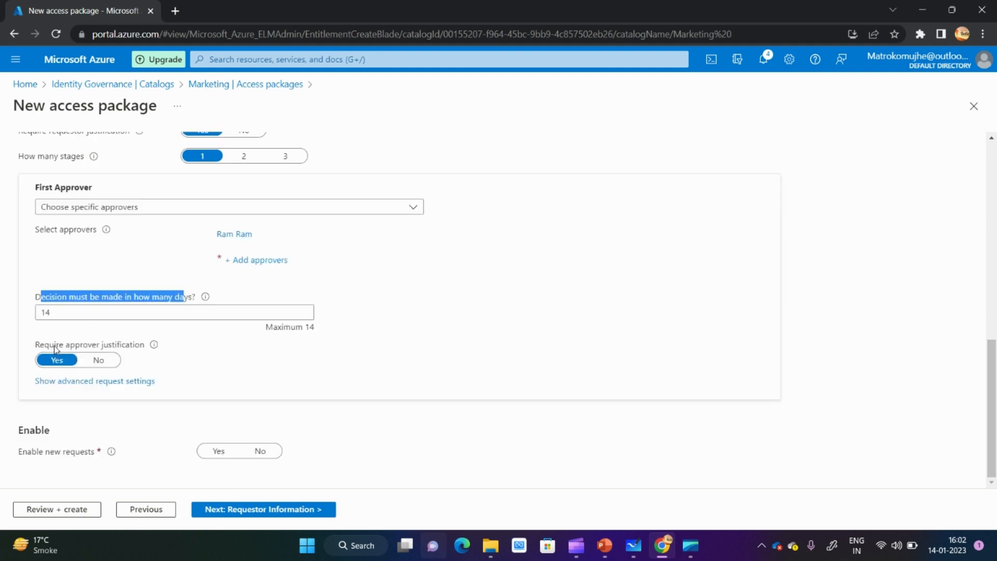
left_click_drag(55, 349, 115, 354)
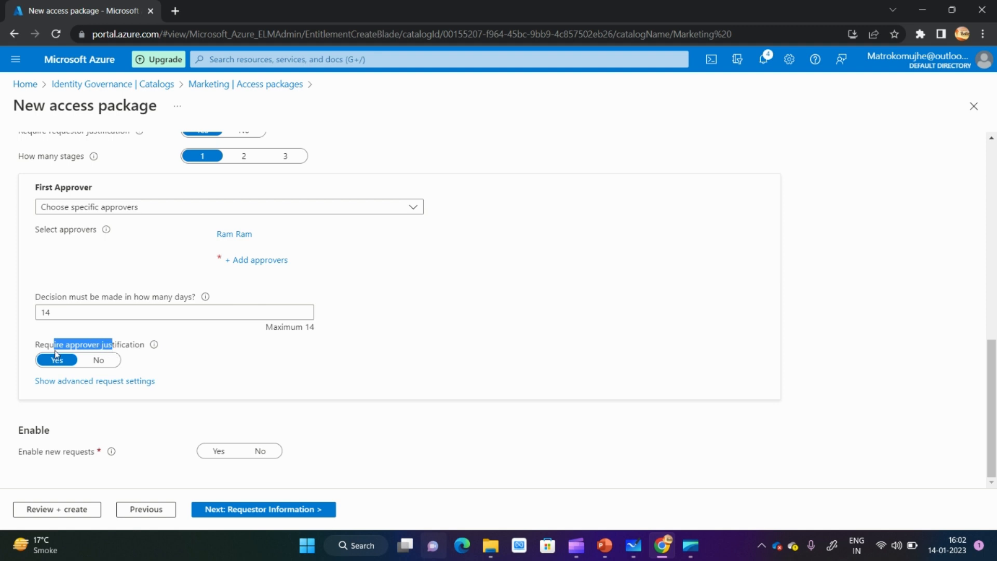
left_click_drag(41, 347, 134, 350)
left_click(238, 164)
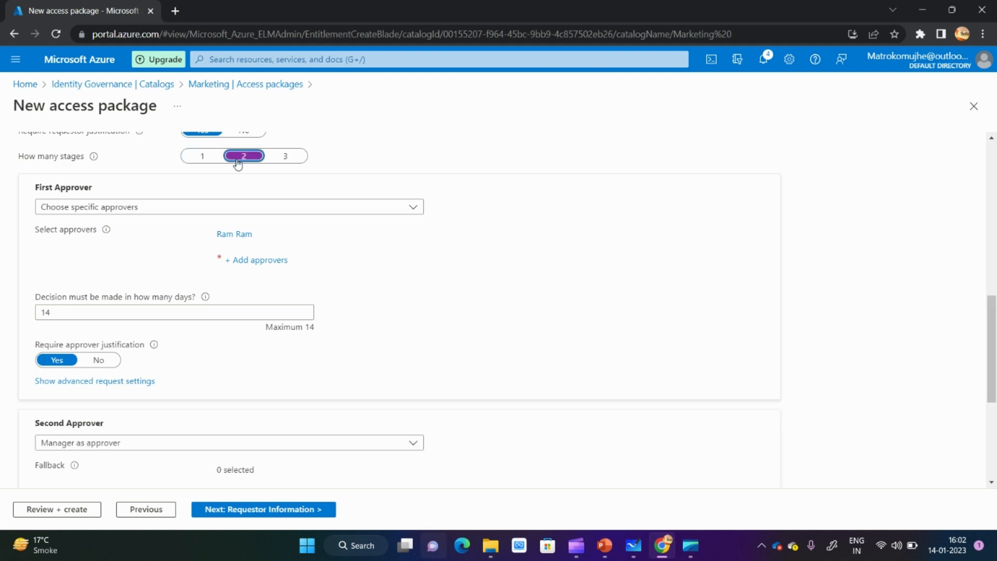
- Compare the approval settings for one, two and three stages, and set the number of stages to 1
left_click(199, 165)
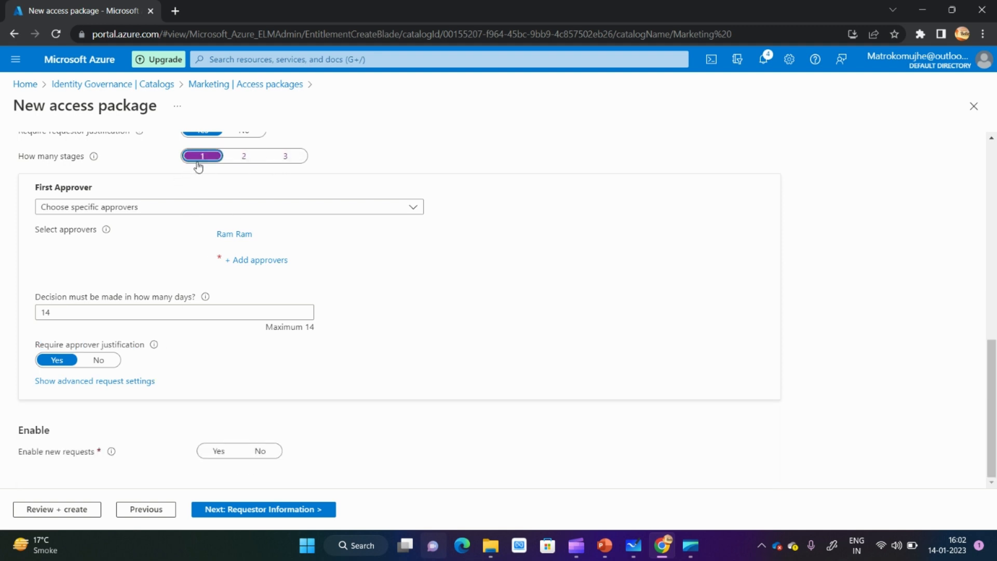
left_click(235, 160)
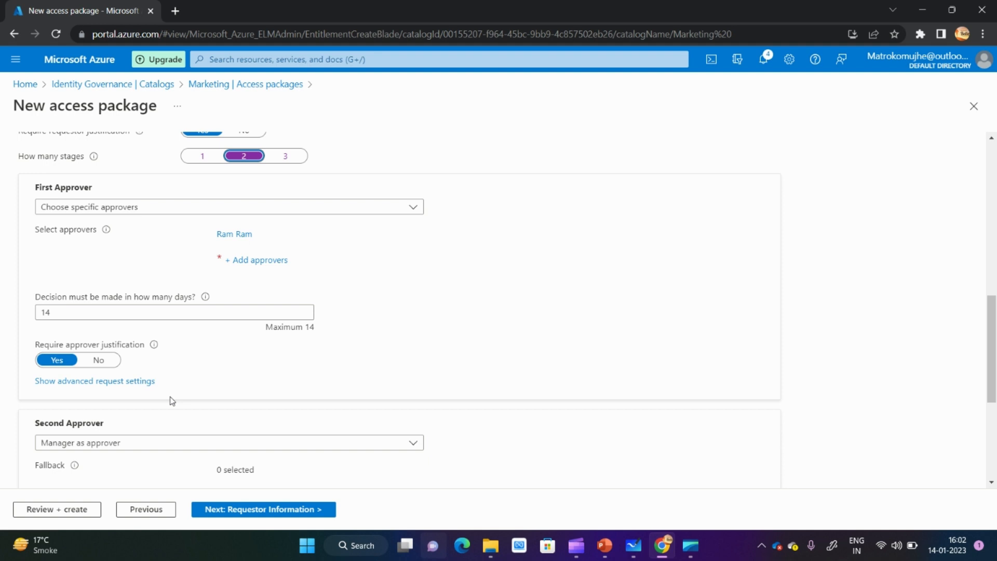
left_click(289, 161)
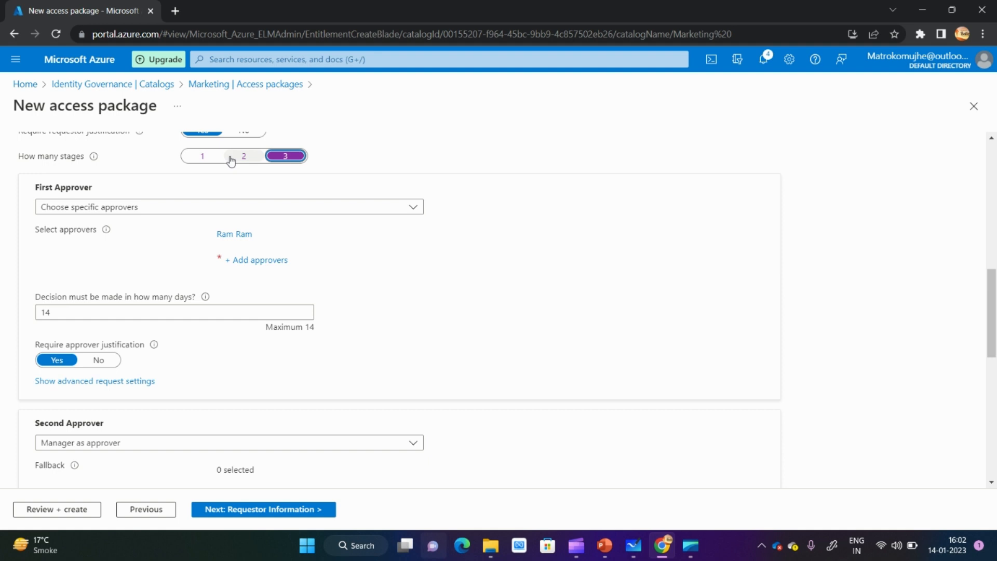
left_click(200, 161)
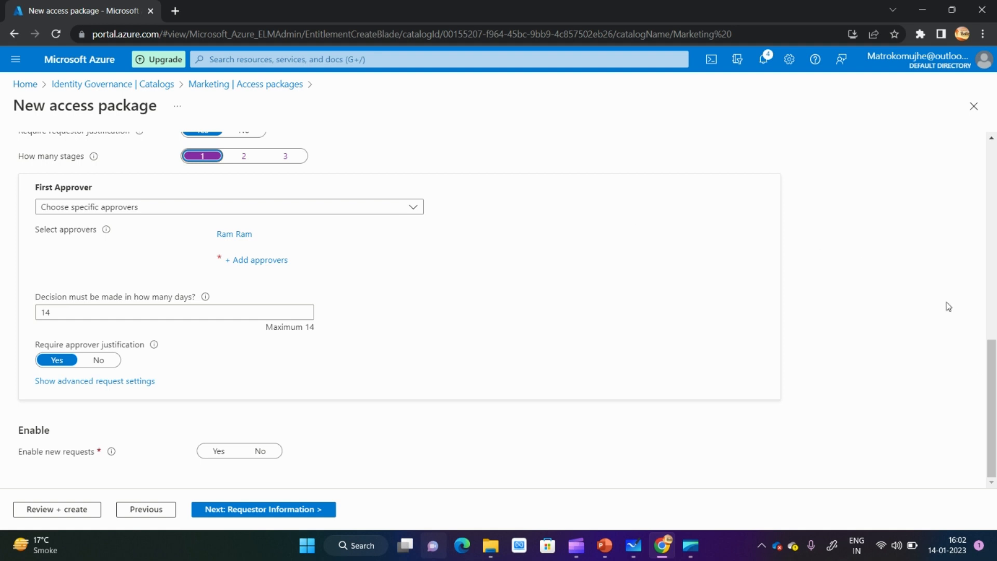
- Show the first approver's advanced request settings and enable forwarding to specific alternate approvers when no action is taken
left_click(85, 385)
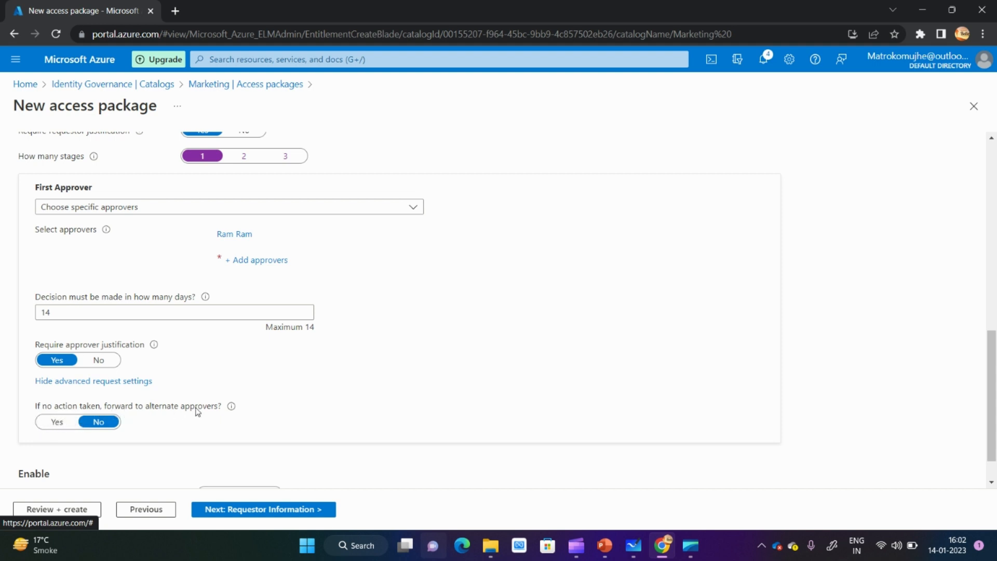
left_click(57, 422)
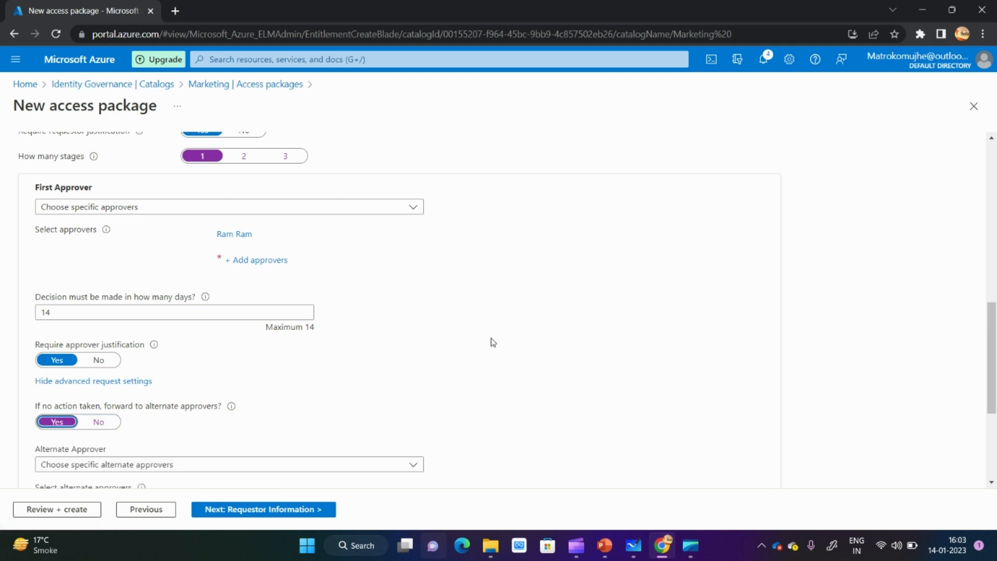
scroll(995, 341, "down", 3)
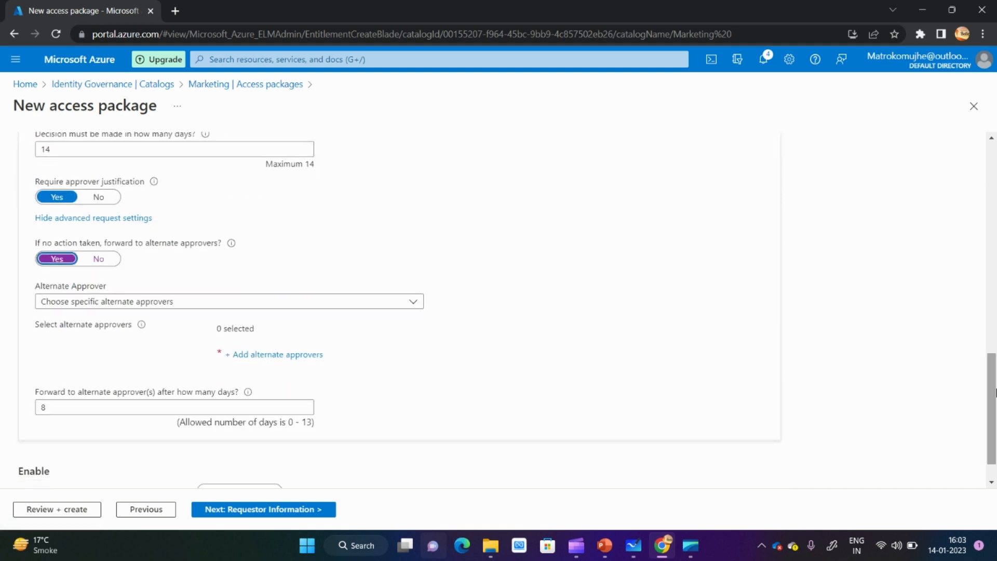
left_click(397, 302)
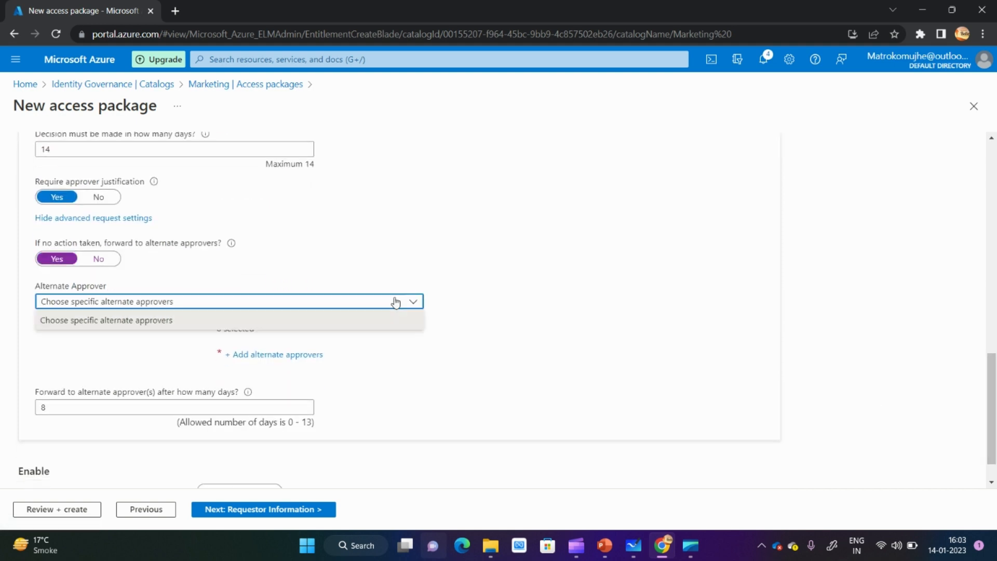
left_click(259, 320)
- Add the Tech account as alternate approver and review the setting for forwarding after a number of days
left_click(261, 355)
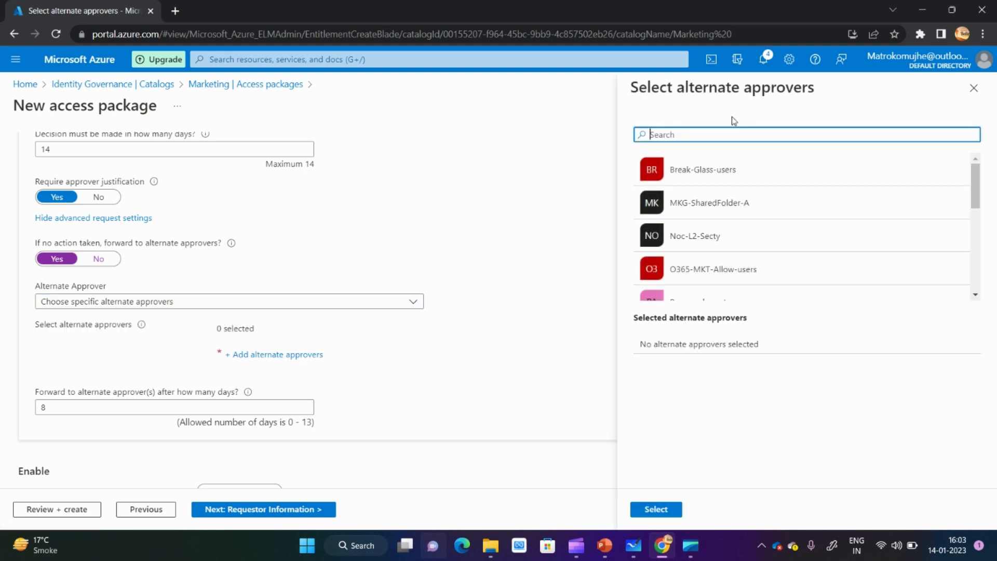
type("tech")
left_click(691, 167)
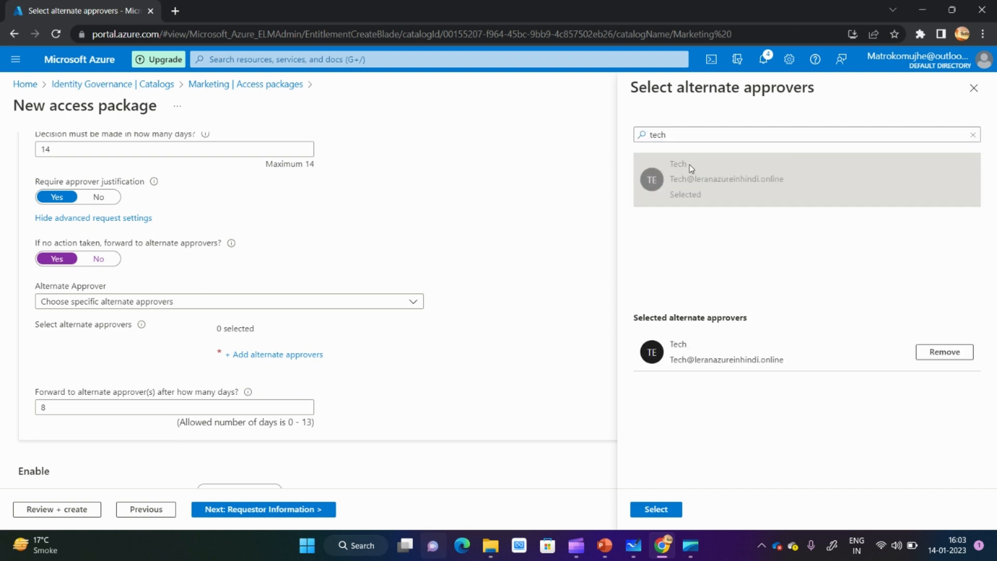
left_click(94, 410)
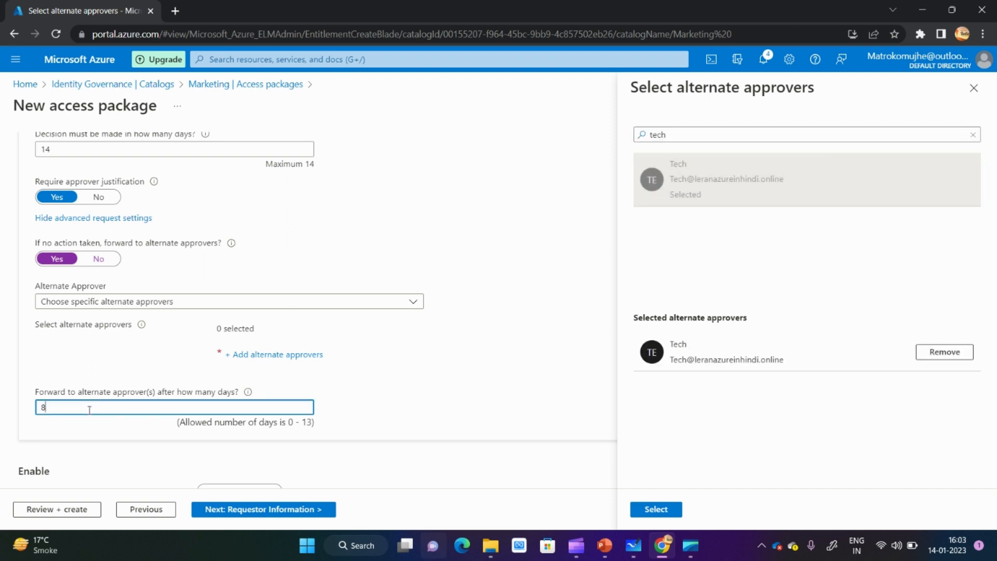
left_click(668, 510)
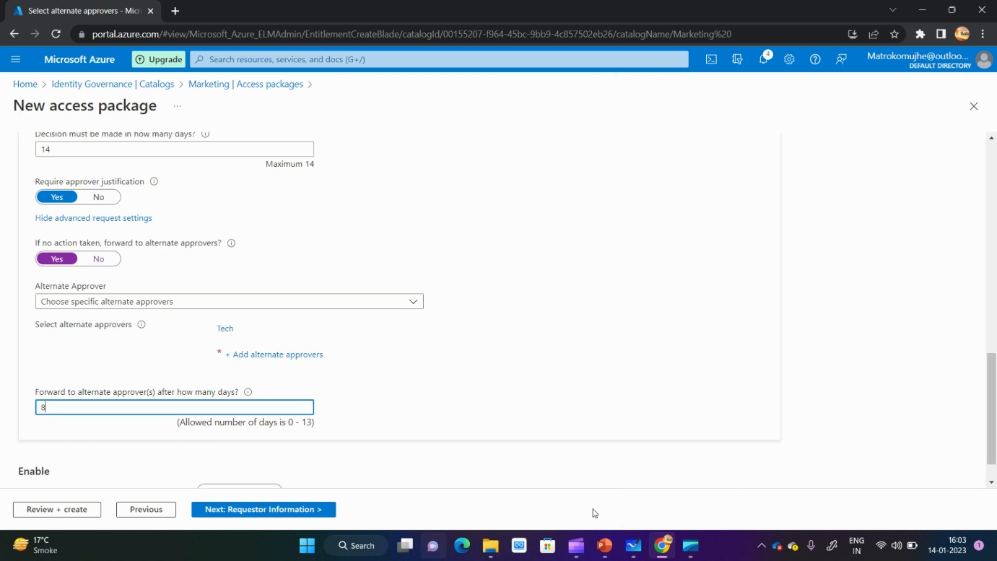
left_click_drag(39, 393, 223, 393)
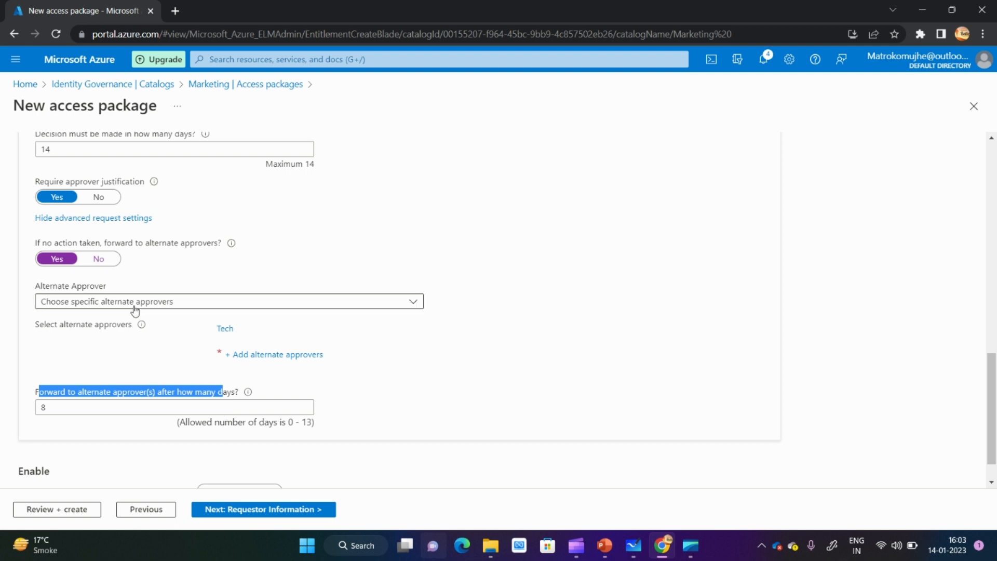
- Turn off forwarding to alternate approvers, enable new requests, and continue to the requestor information
left_click(99, 258)
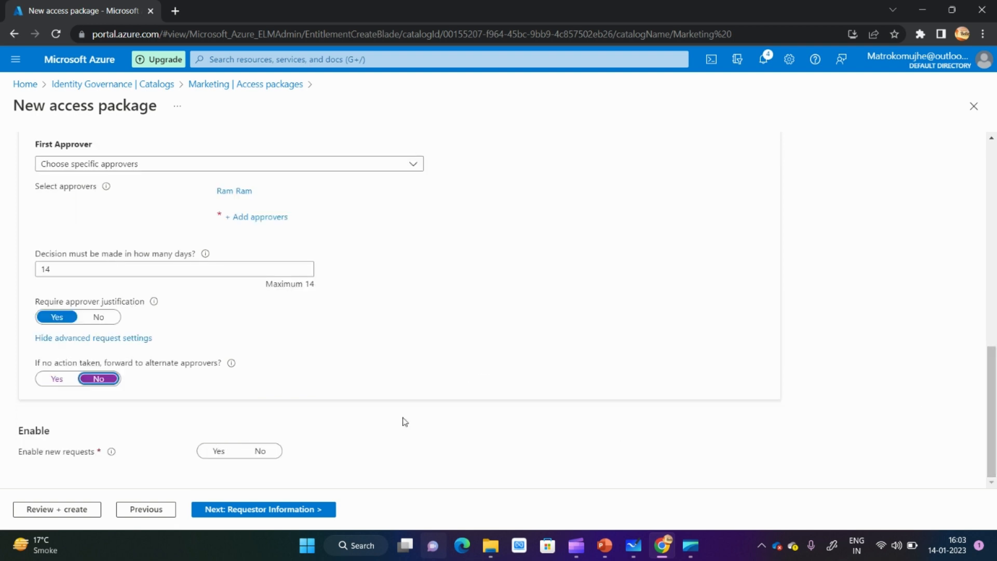
left_click(219, 451)
left_click(253, 516)
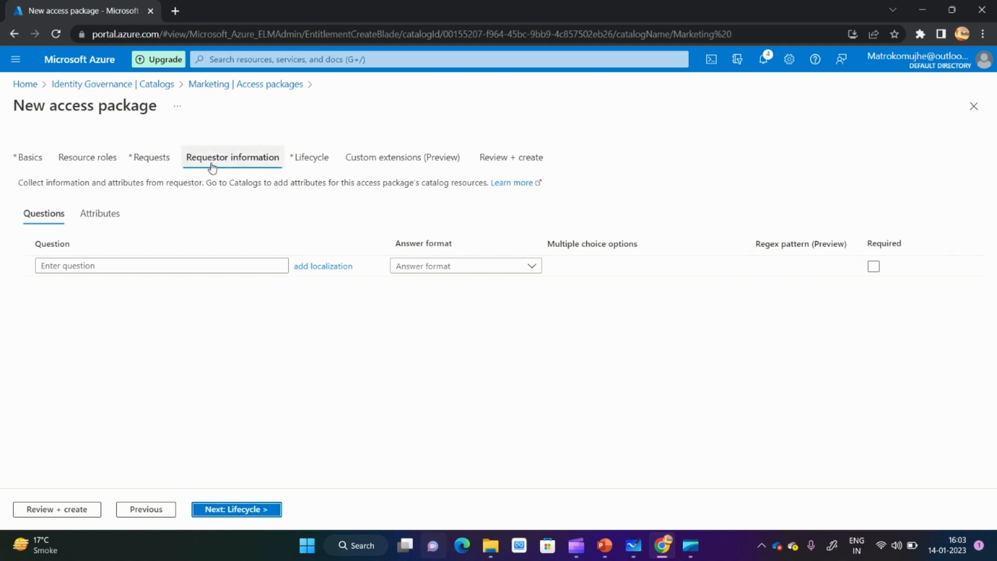
- Add the requestor question "Dept" with a Short text answer format and make it required
left_click(142, 267)
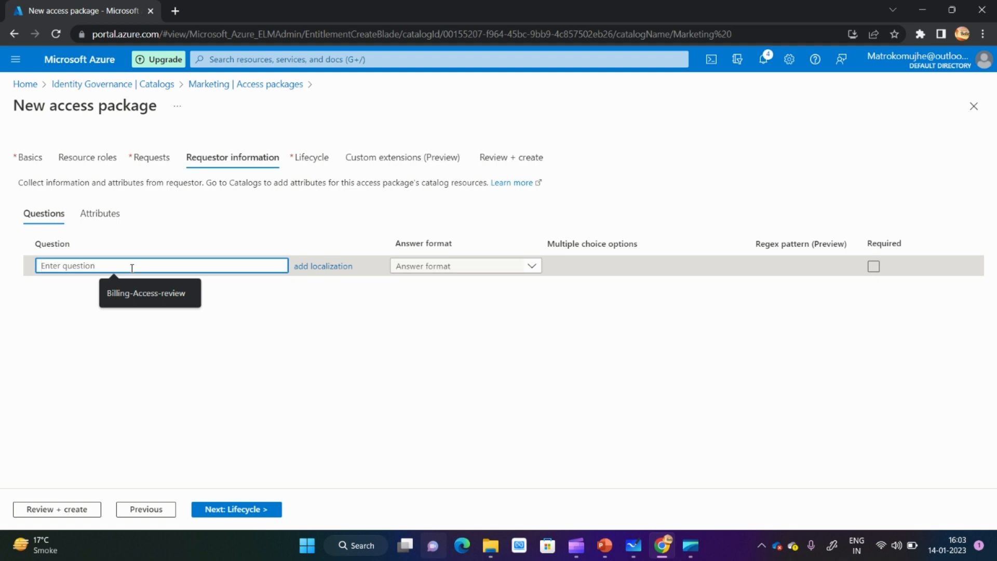
type("Dept")
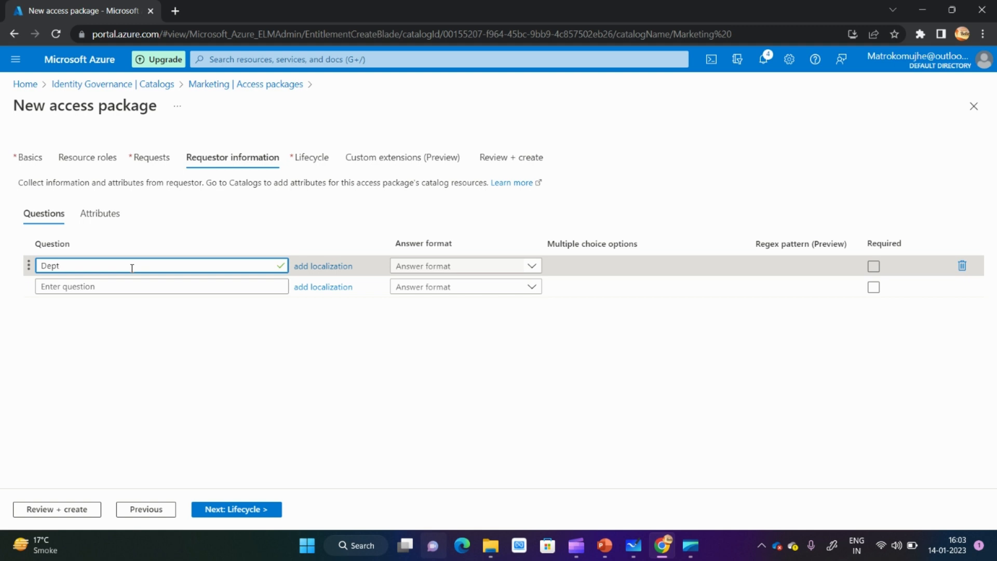
left_click(106, 333)
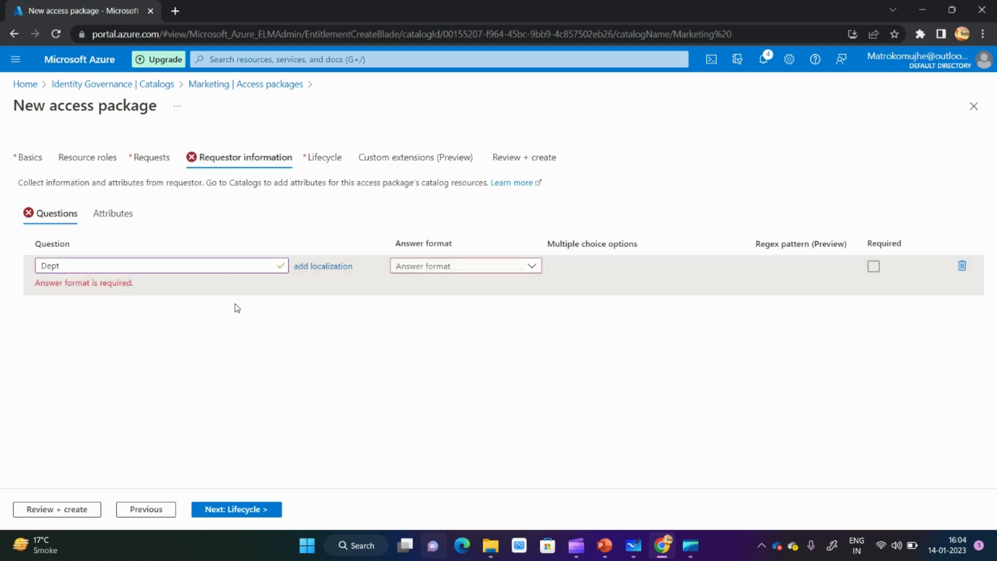
left_click(488, 268)
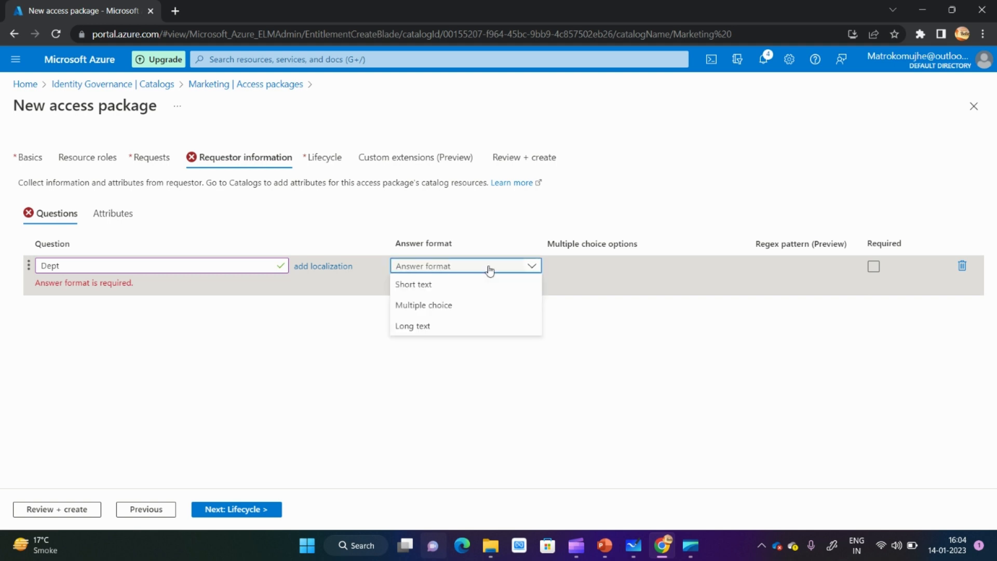
left_click(446, 290)
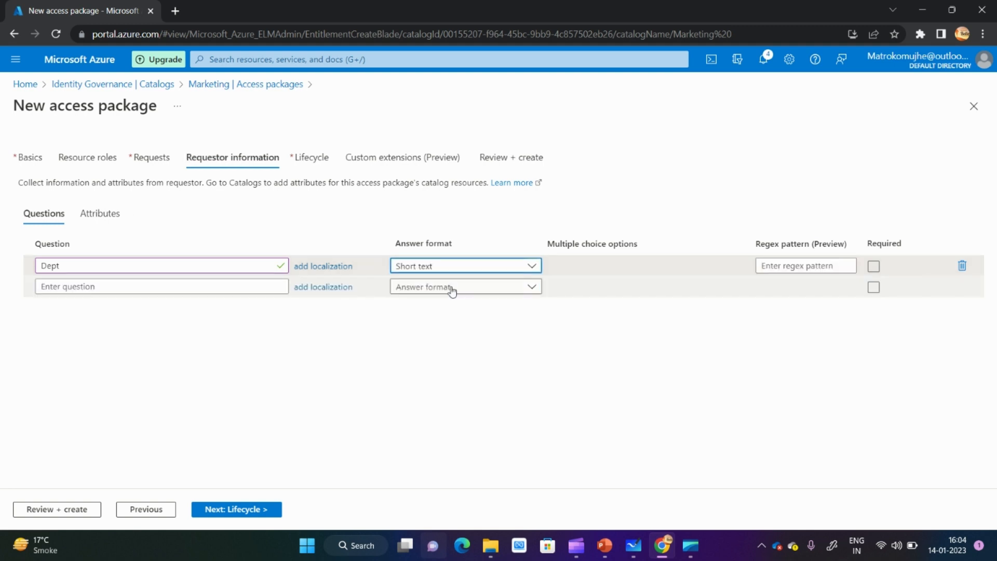
left_click(823, 265)
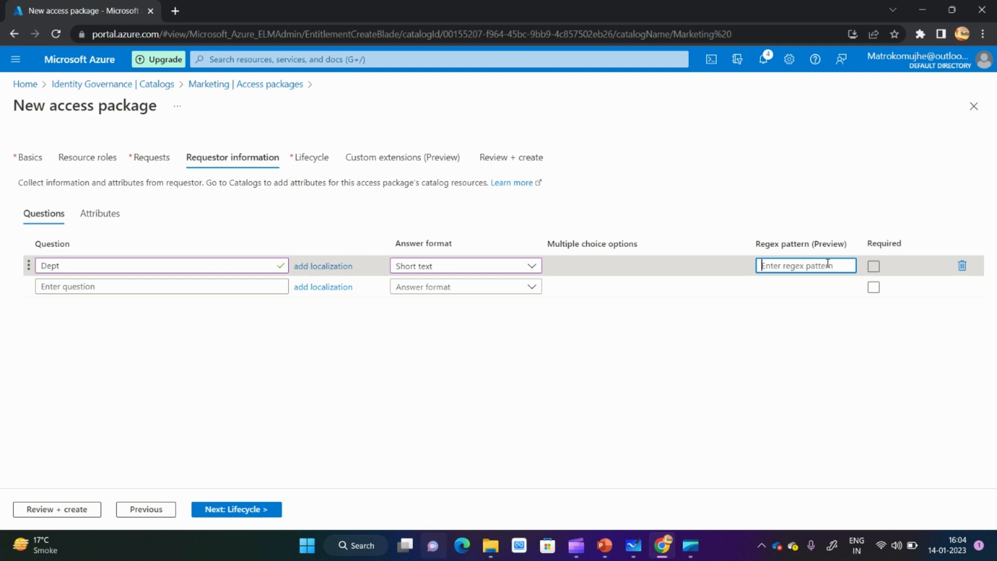
left_click(874, 267)
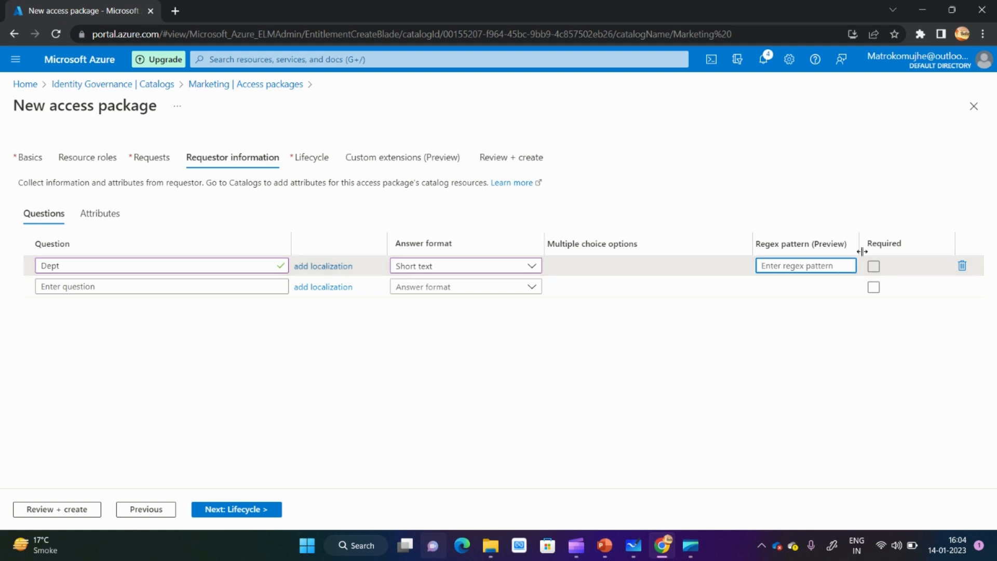
left_click(874, 267)
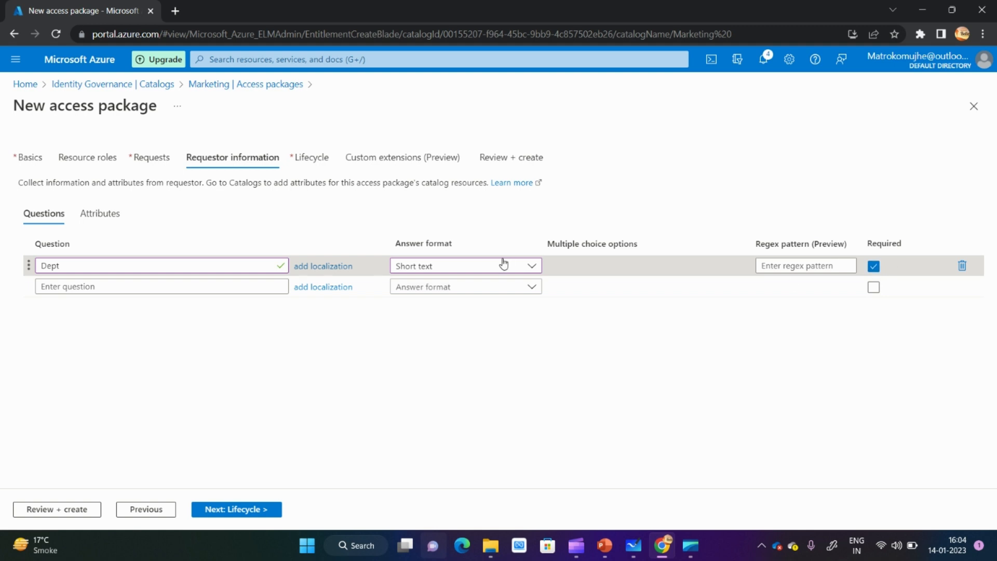
- Add a second requestor question, "Location", with a Short text answer format
left_click(161, 286)
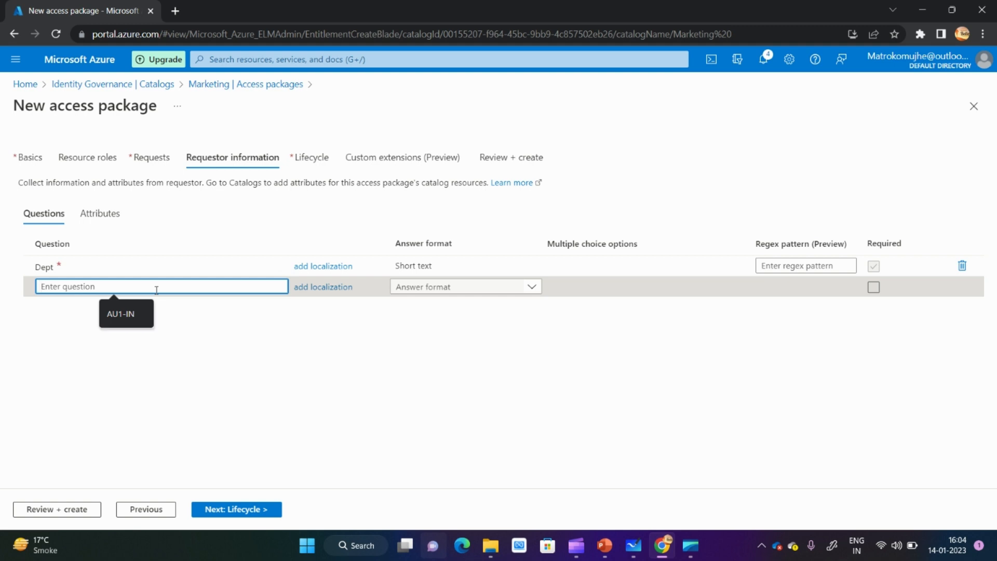
type("Location")
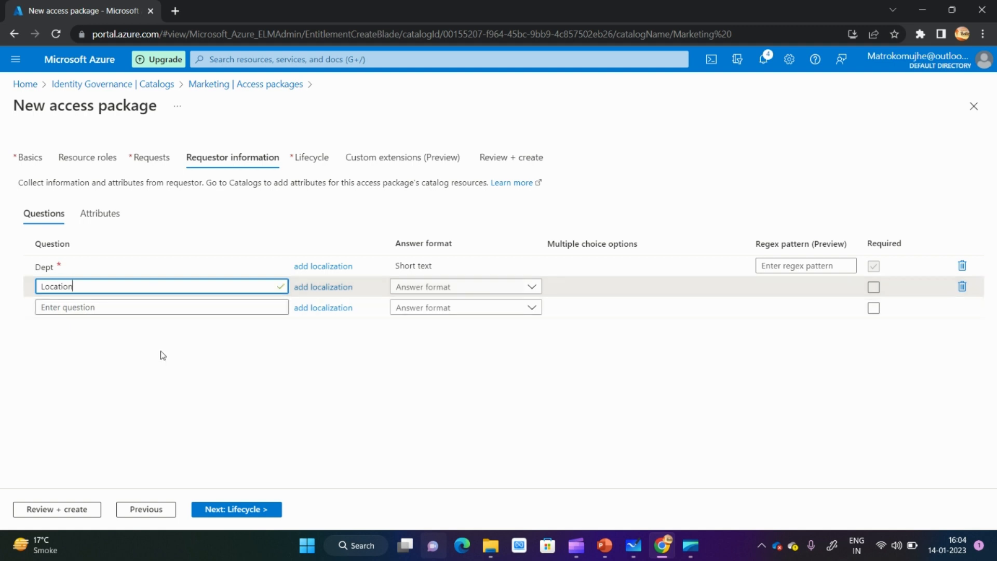
left_click(437, 289)
left_click(428, 310)
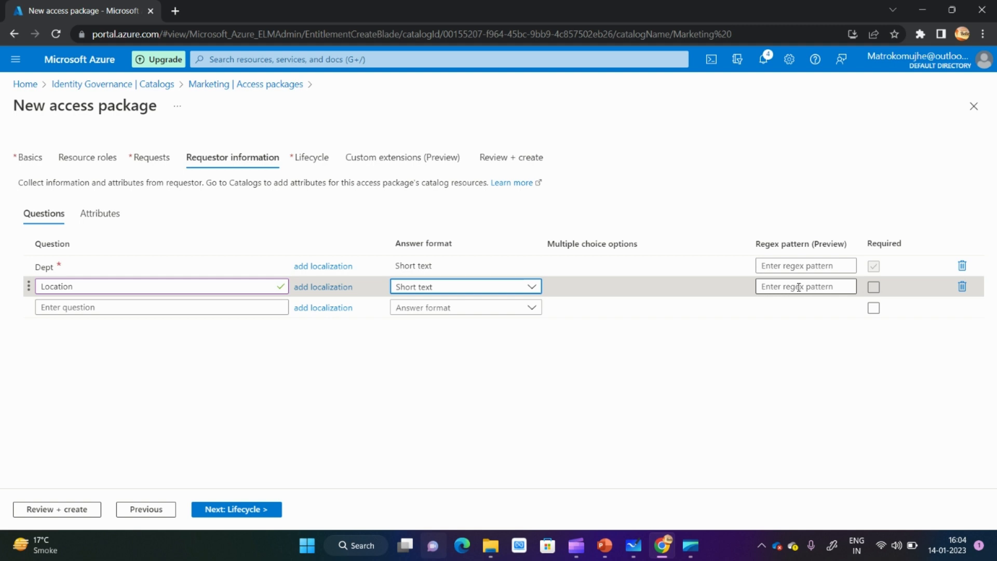
left_click(417, 460)
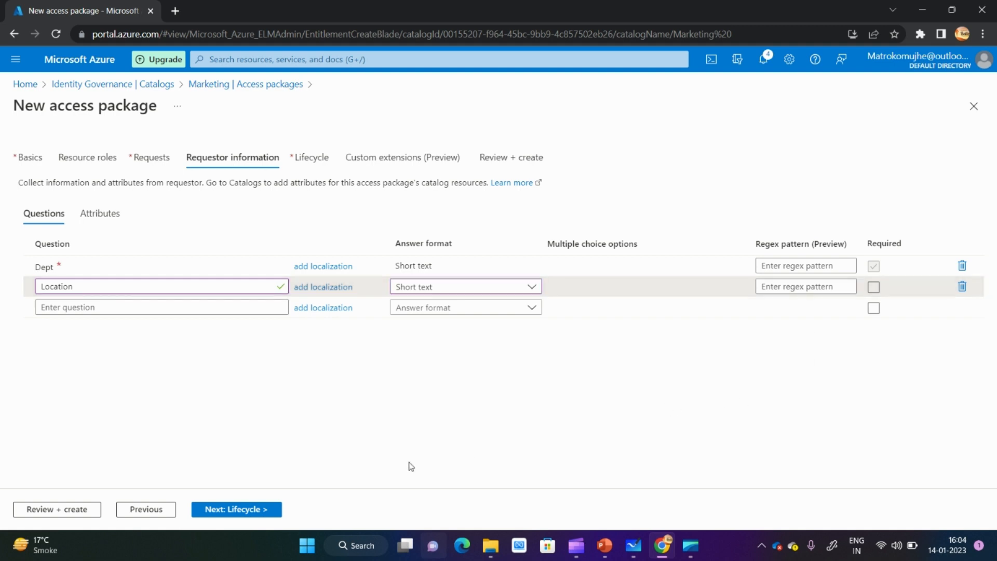
- Open the lifecycle settings and examine the On date, Number of days, Number of hours and Never expiration options
left_click(235, 510)
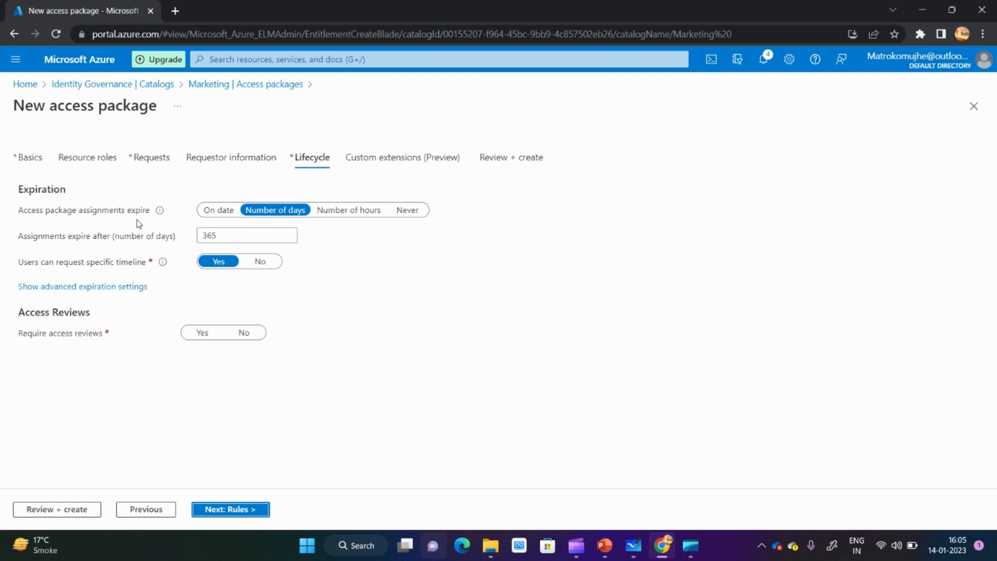
left_click(216, 214)
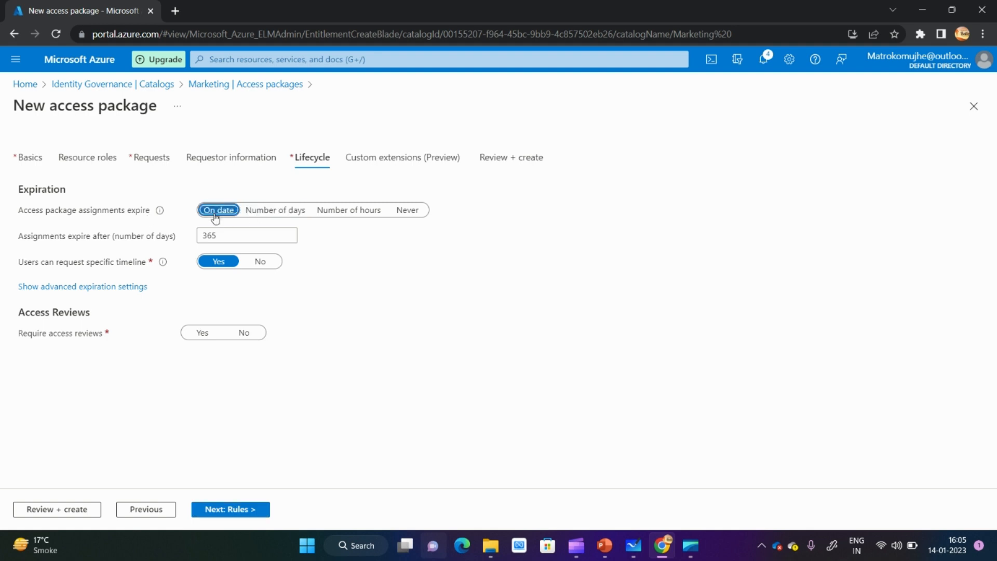
left_click(274, 214)
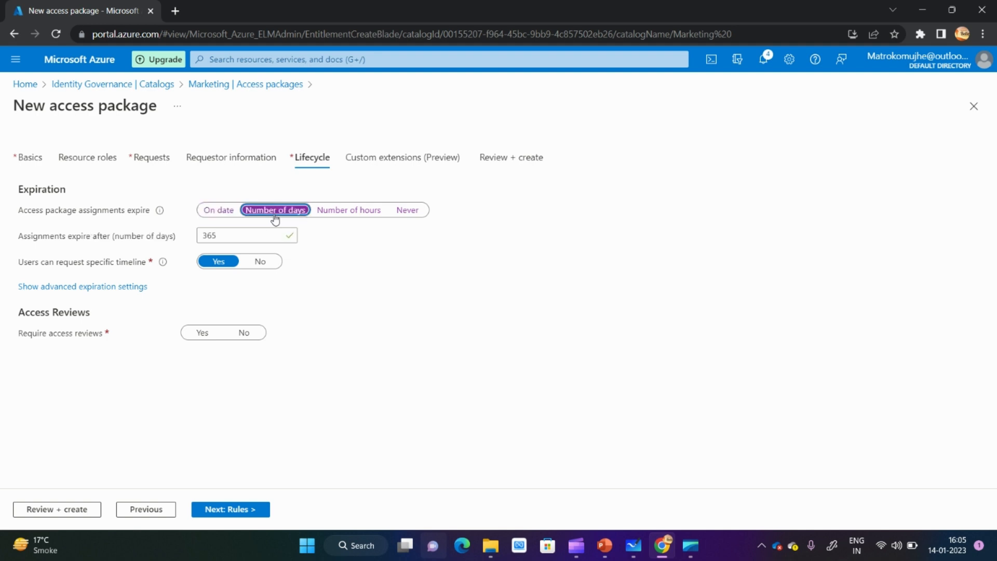
left_click(341, 213)
left_click(408, 213)
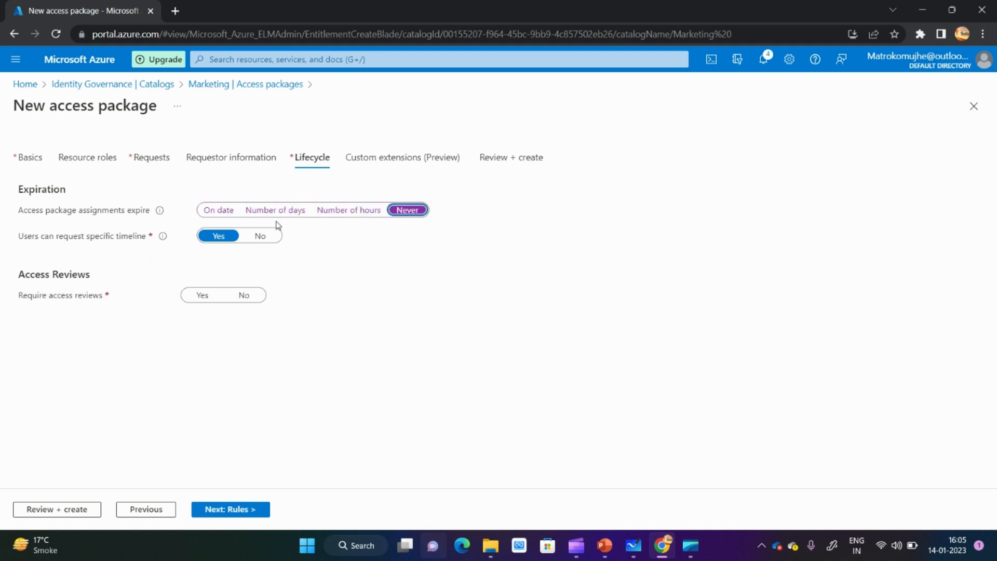
left_click(339, 214)
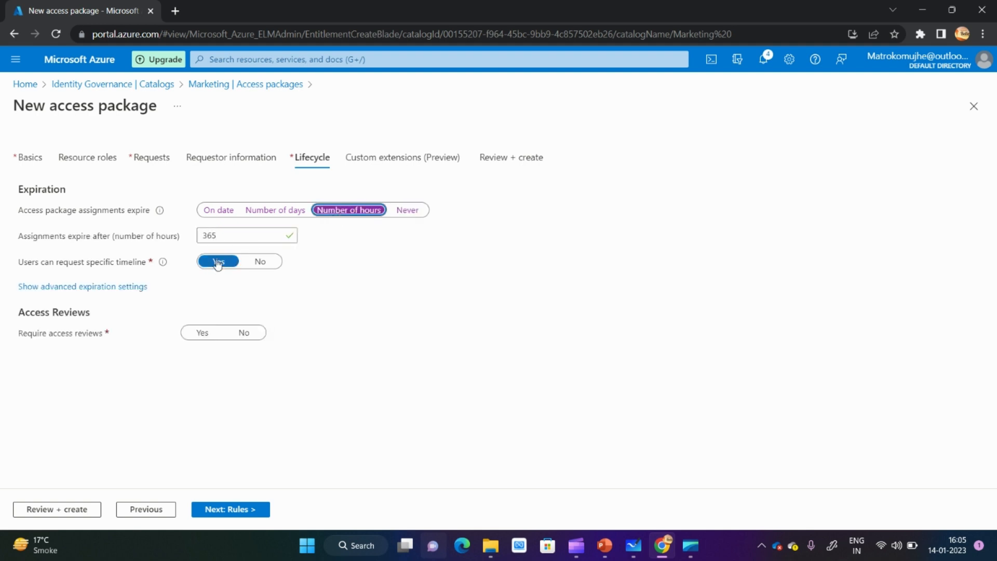
left_click(285, 215)
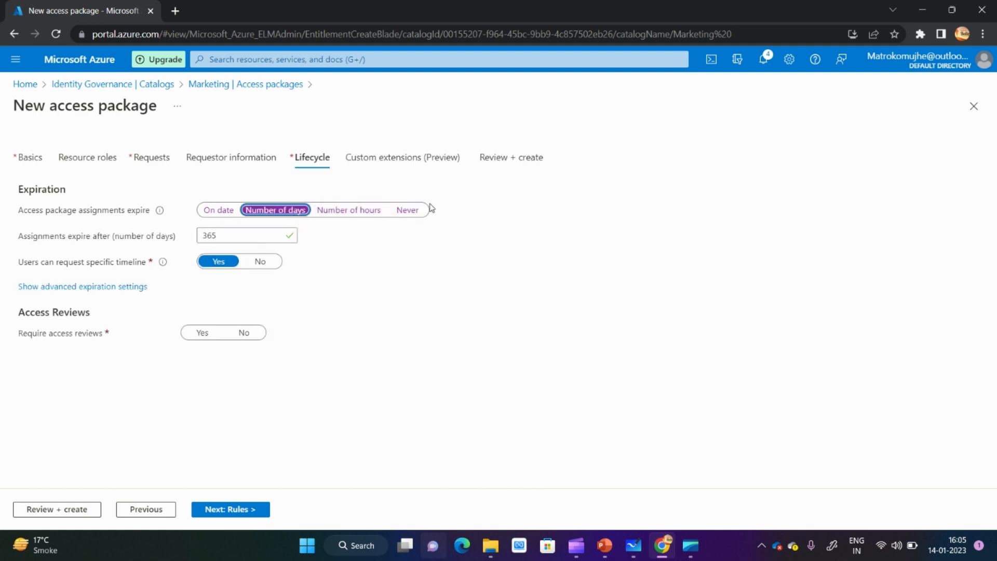
- Set access package assignments to never expire and allow users to request a specific timeline
left_click(414, 213)
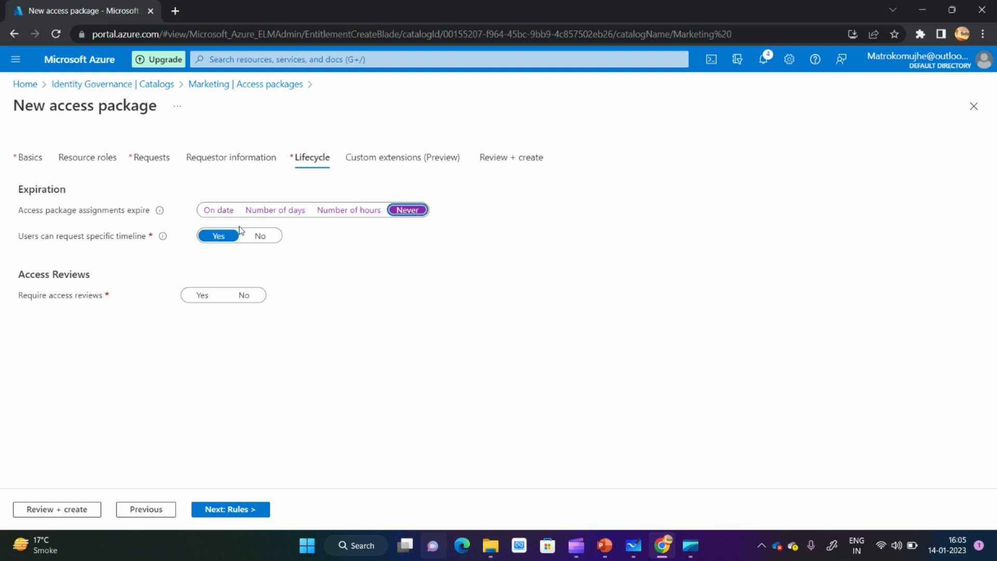
left_click(253, 237)
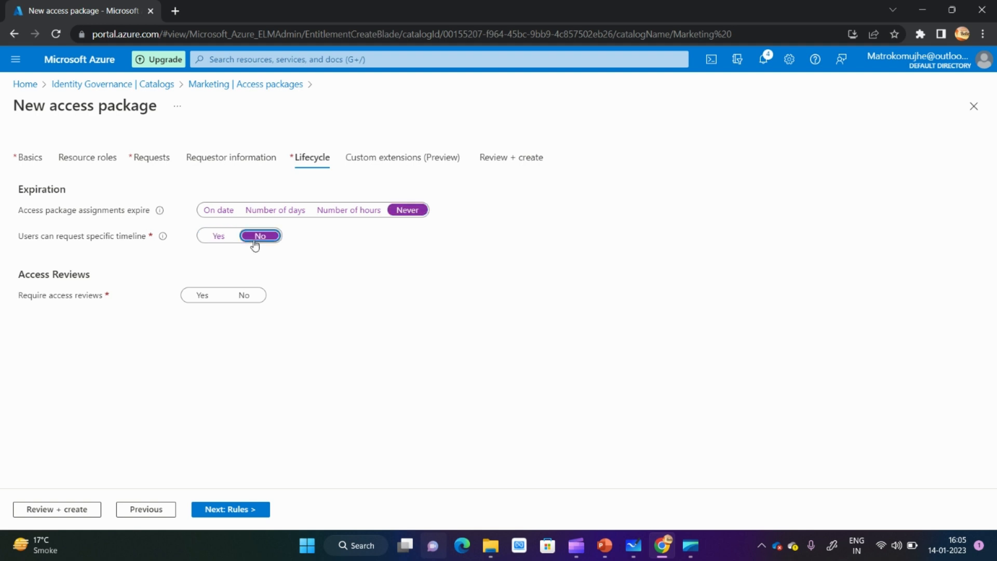
left_click(220, 239)
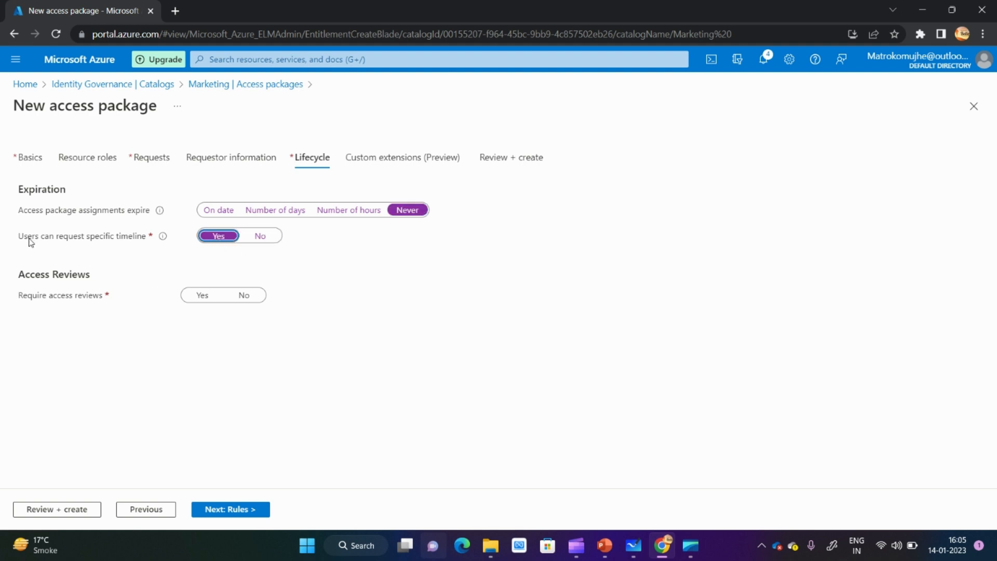
- Set the option for users to request a specific timeline to No
left_click_drag(25, 240, 149, 241)
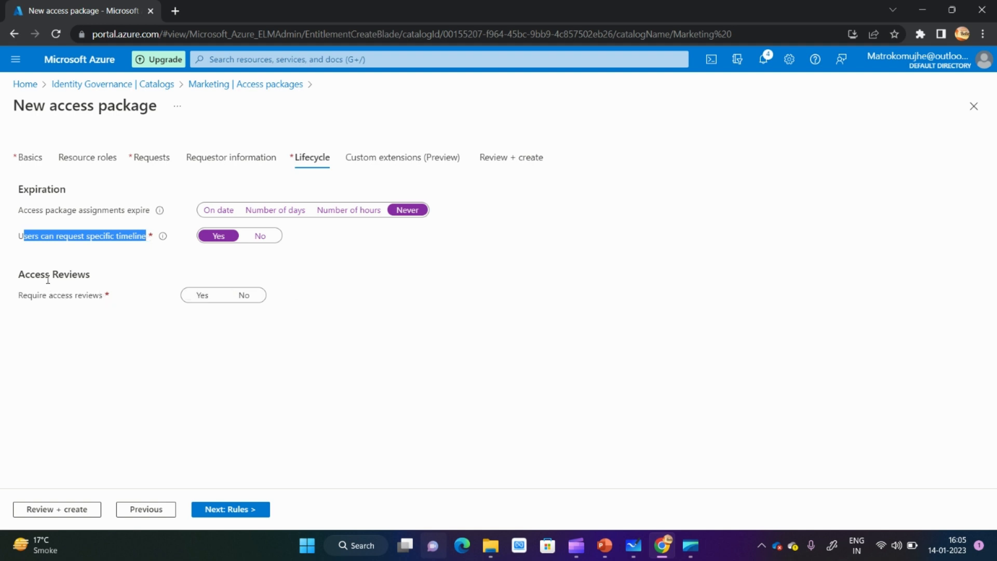
left_click(257, 237)
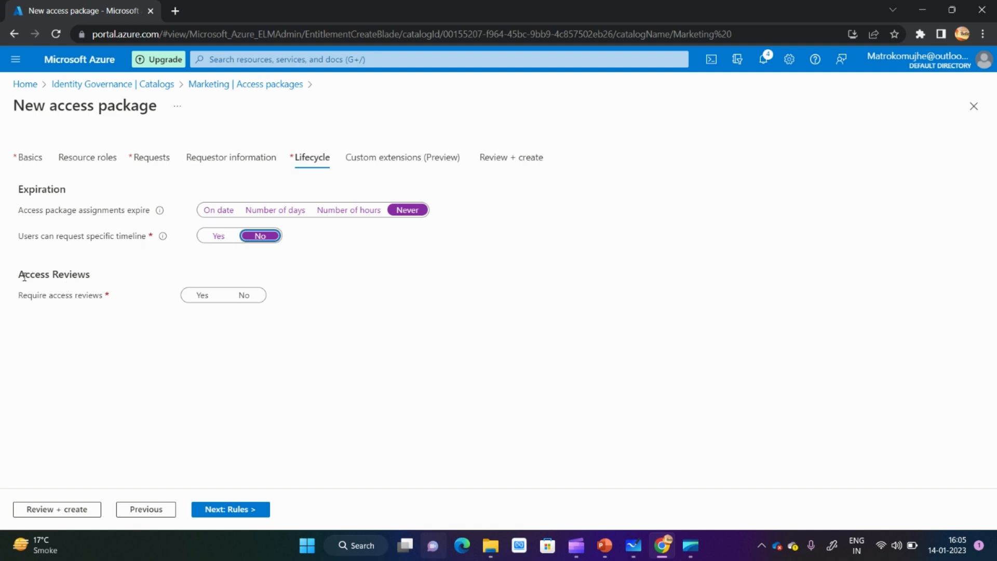
- Try requiring access reviews with Manager as the reviewer, comparing it with the specific reviewer option
left_click_drag(25, 277, 85, 275)
left_click(203, 296)
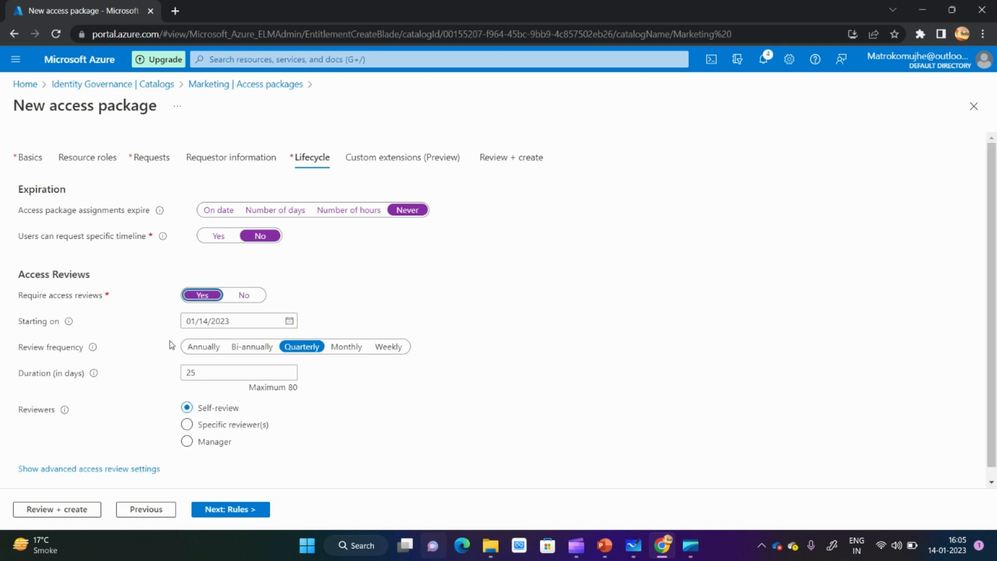
left_click(187, 442)
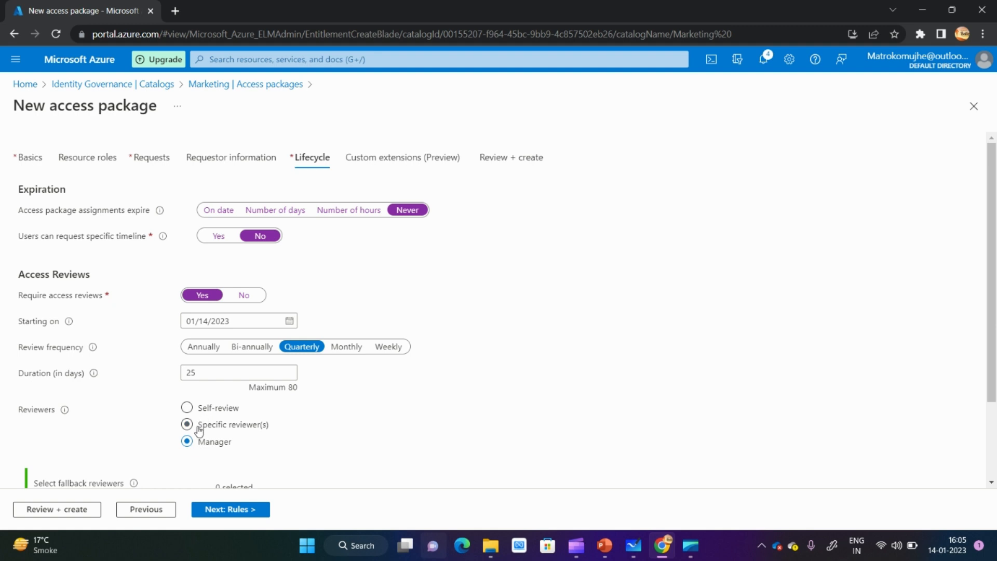
left_click(188, 425)
left_click(188, 442)
left_click_drag(995, 326, 989, 375)
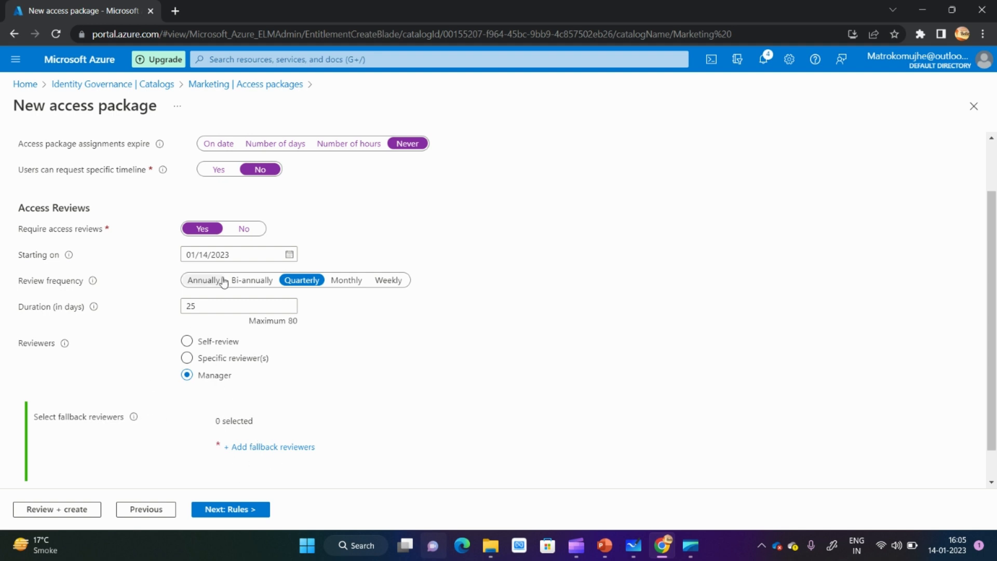
- Set required access reviews to No and remove the "Request is created" rule from the custom extensions
left_click(246, 232)
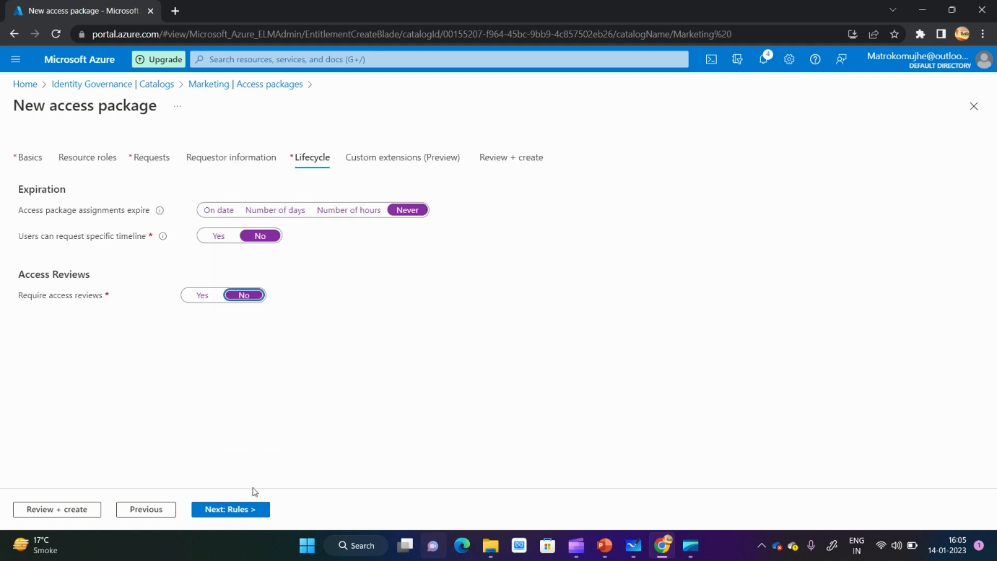
left_click(245, 509)
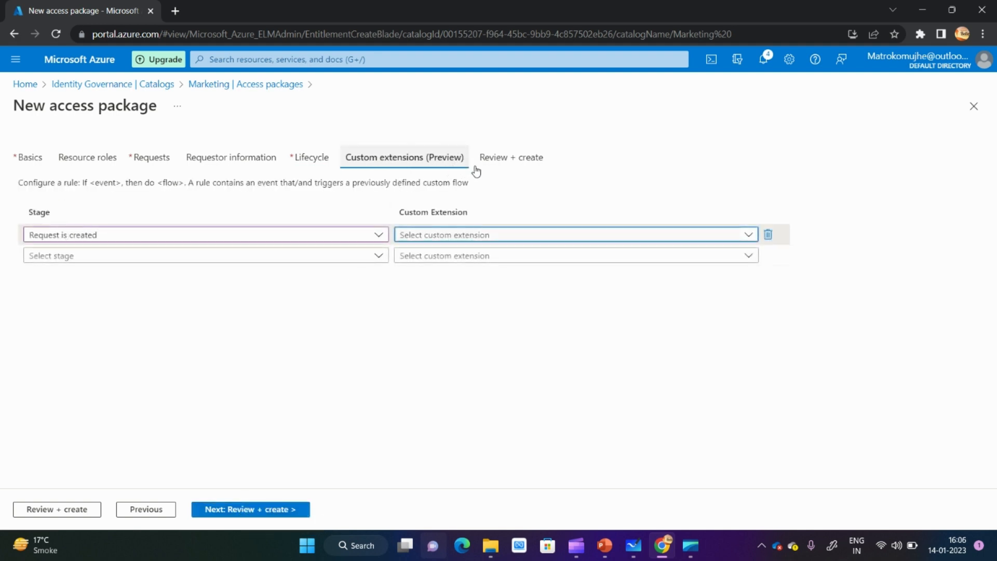
left_click(767, 236)
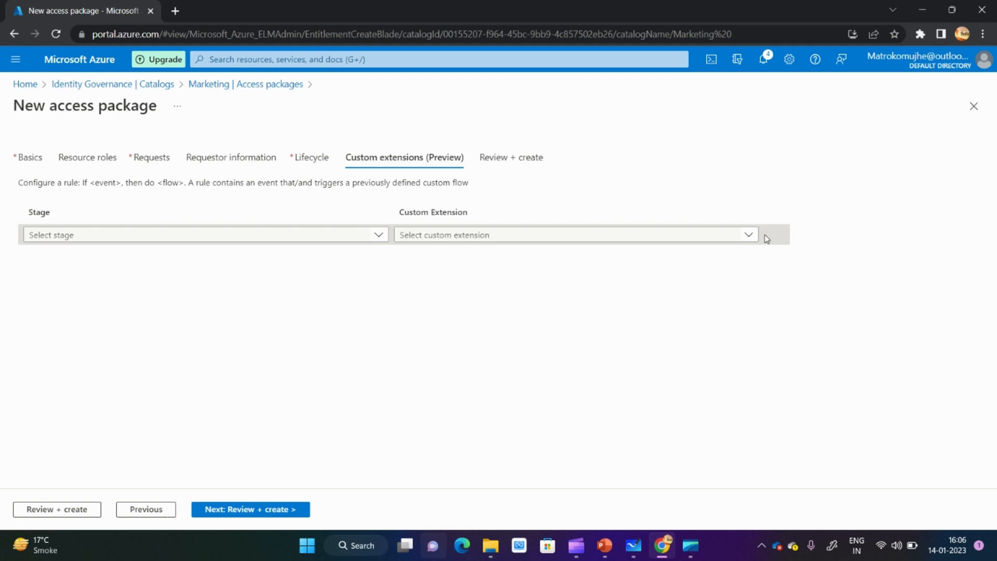
- Review the configuration summary of Marketing-Access-pkg and create the access package
left_click(513, 158)
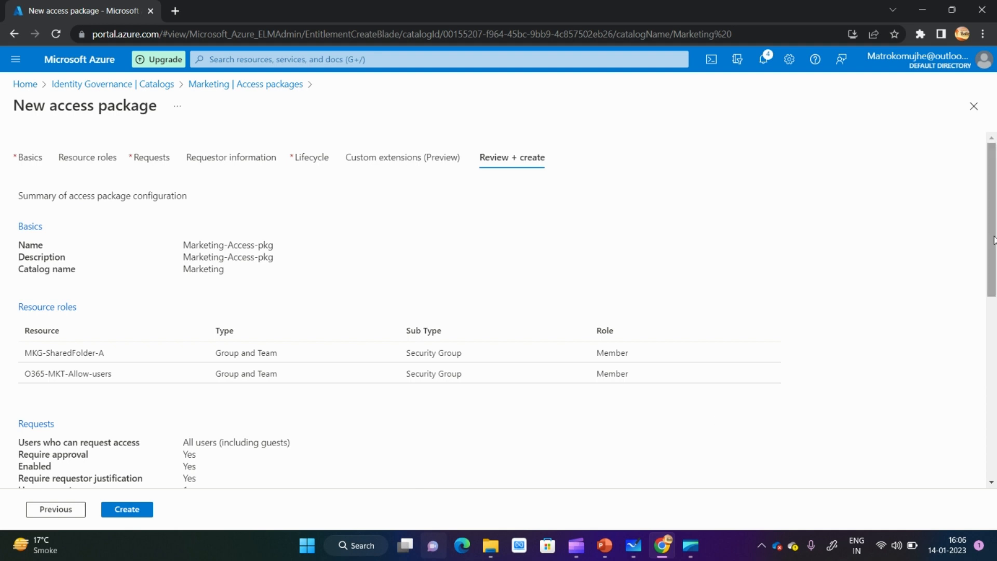
left_click_drag(994, 240, 995, 369)
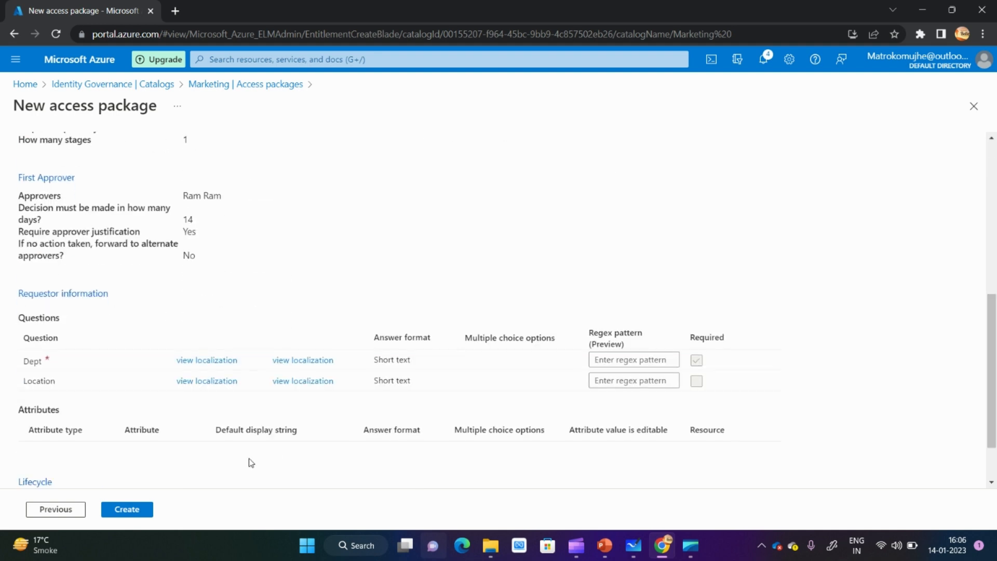
left_click(126, 509)
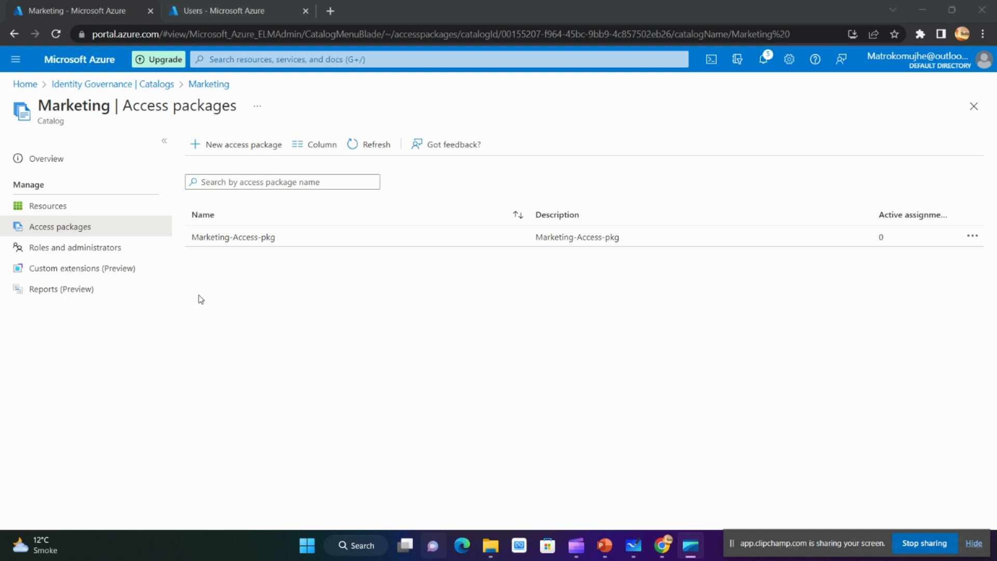
- Open the overview of Marketing-Access-pkg and copy its My Access portal link
left_click(240, 240)
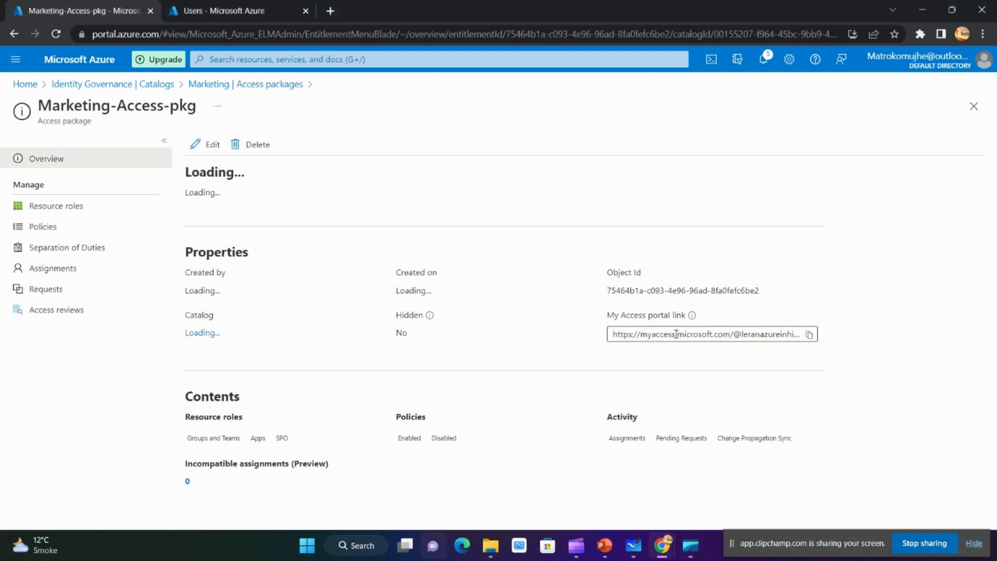
left_click_drag(614, 315, 680, 318)
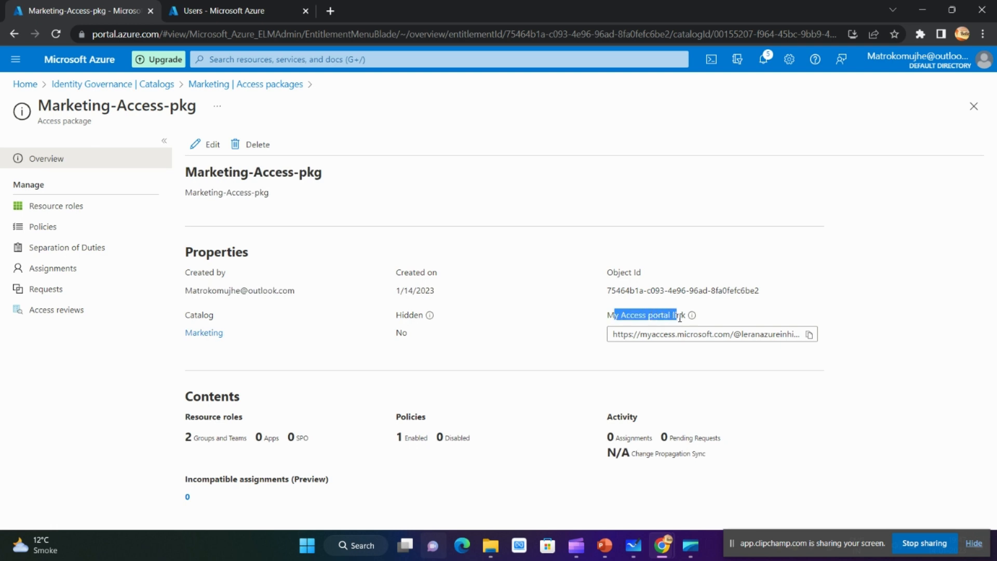
left_click(809, 334)
- Switch to the incognito browser window and load the copied My Access portal link
mouse_move(661, 545)
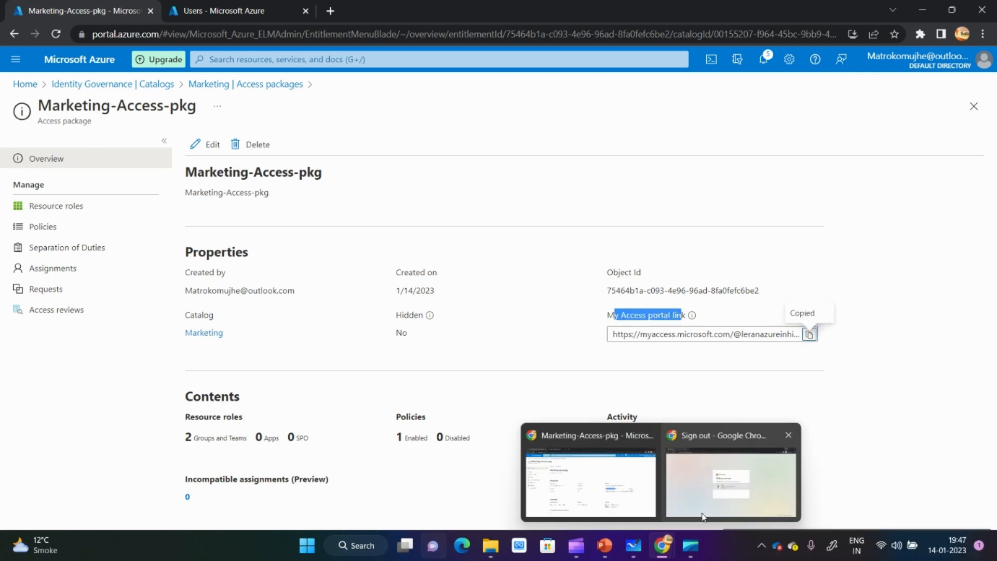
left_click(733, 491)
left_click(402, 34)
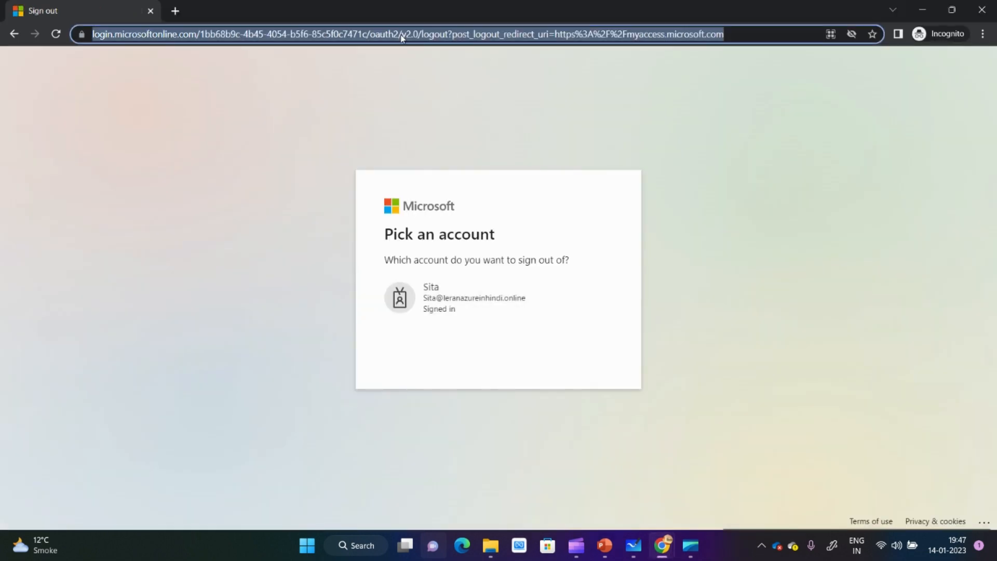
key("ctrl+v")
key("Return")
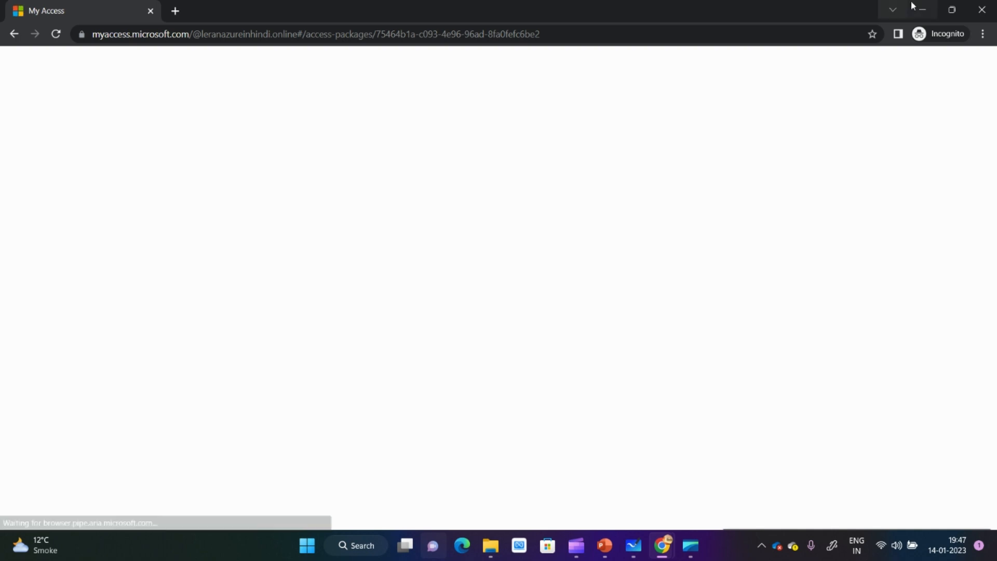
- Switch to Microsoft Whiteboard, paste the My Access link and place it over the access package box of the catalog diagram
left_click(923, 9)
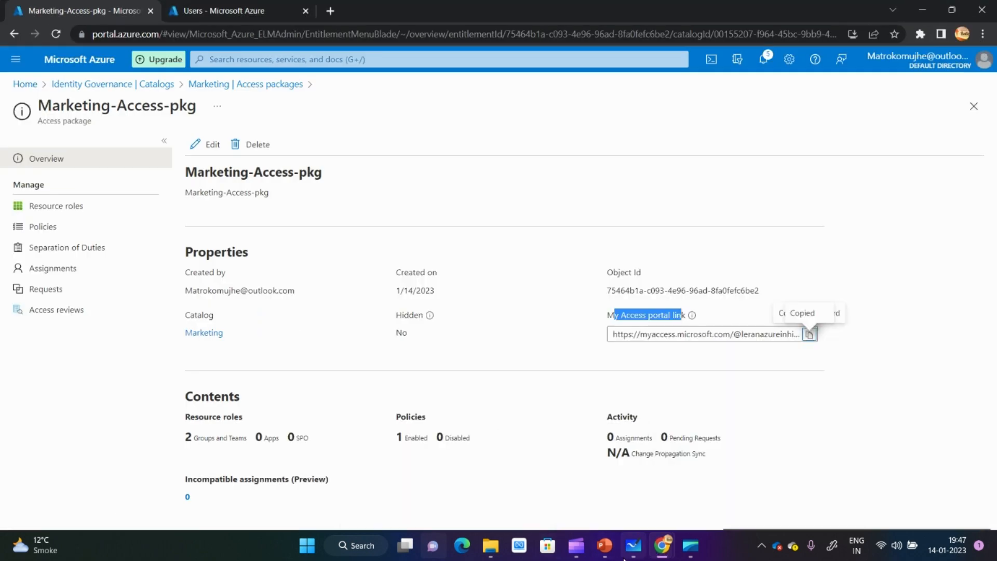
left_click(634, 546)
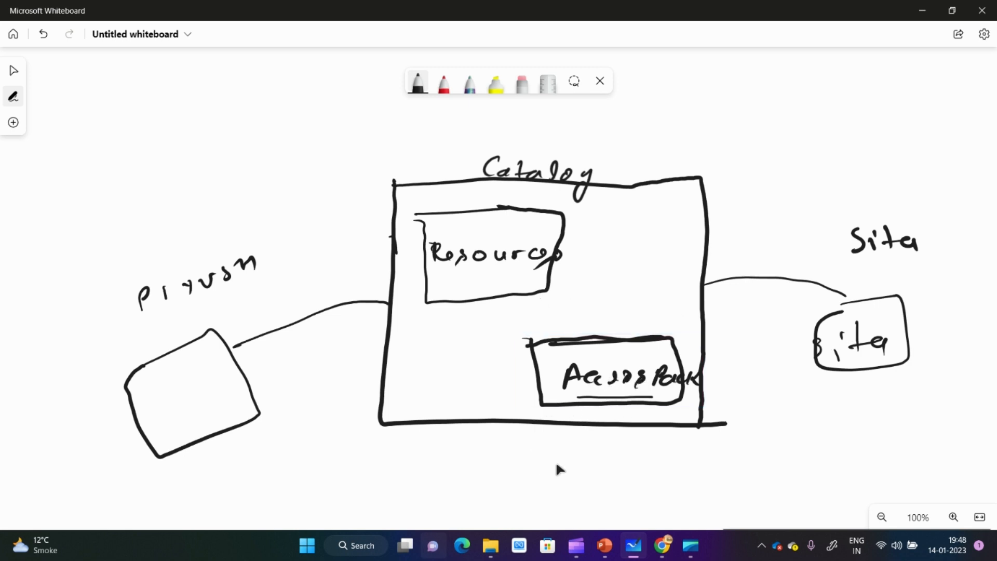
key("ctrl+v")
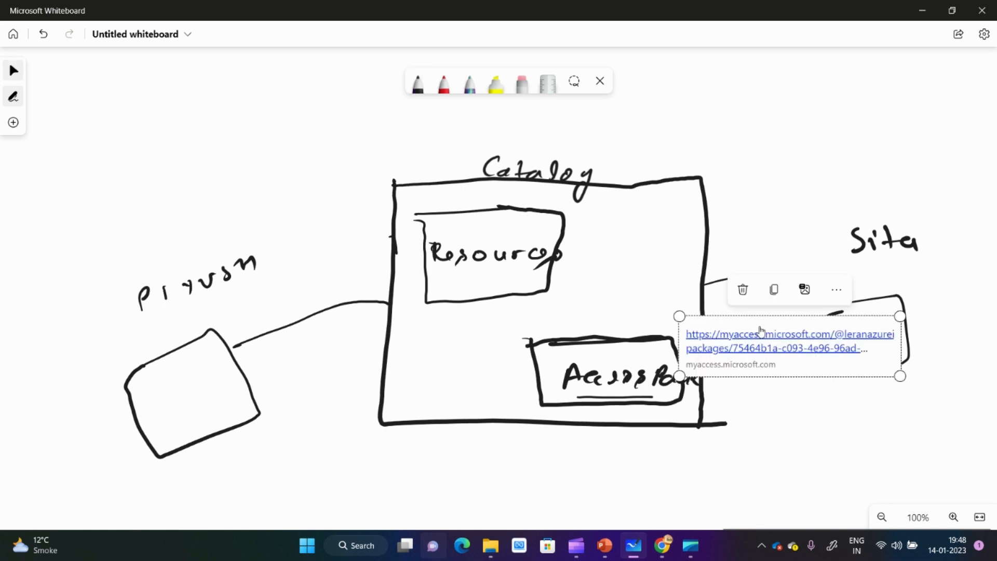
left_click_drag(777, 313, 779, 291)
left_click(786, 306)
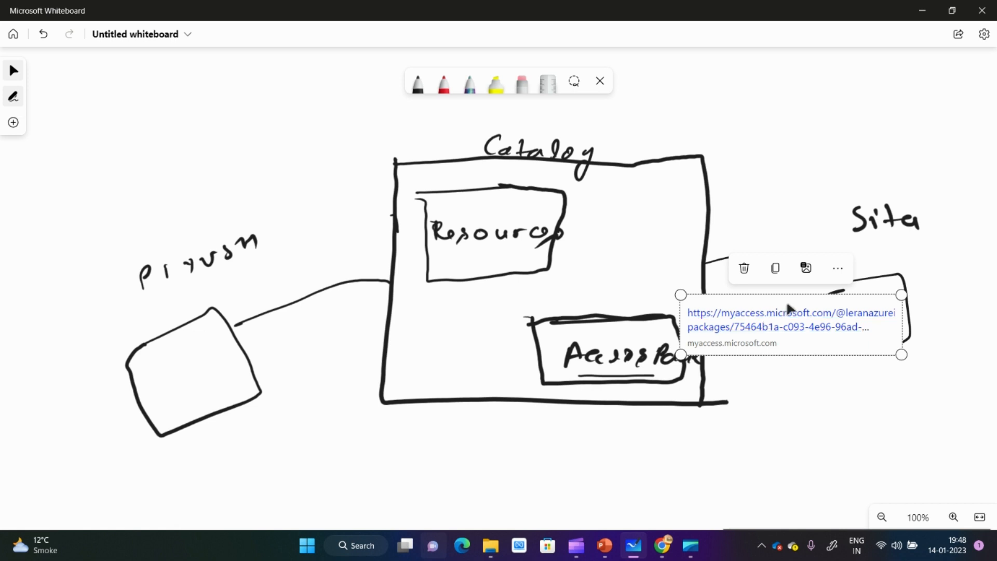
left_click_drag(797, 295, 615, 363)
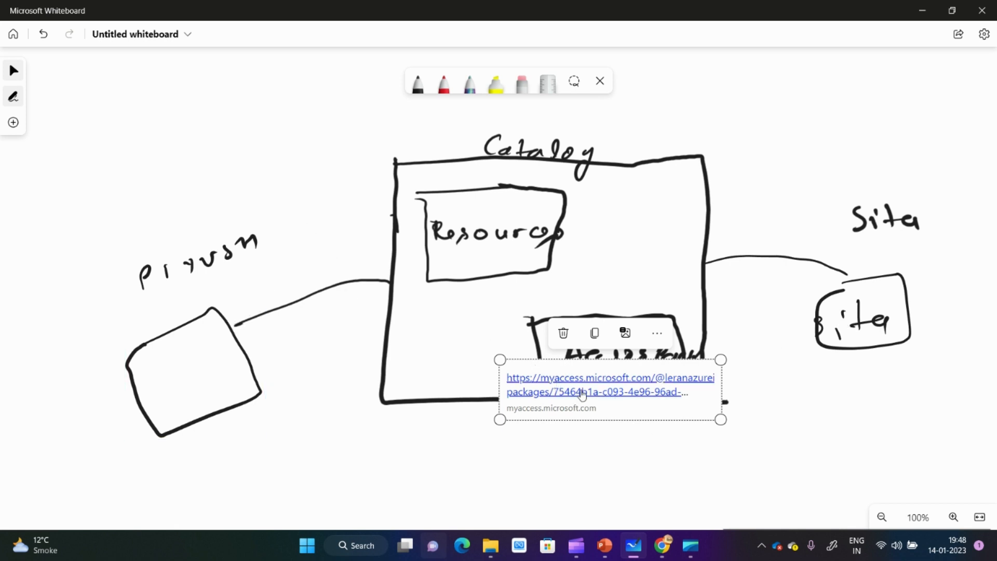
- Leave the whiteboard and return to the access package's request form in the incognito browser window
left_click(926, 10)
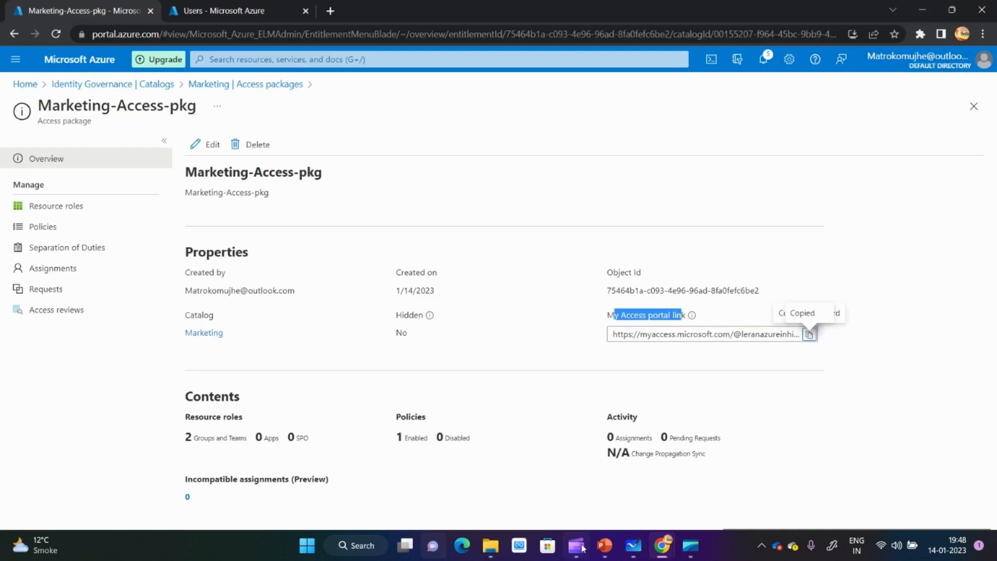
mouse_move(662, 545)
left_click(675, 509)
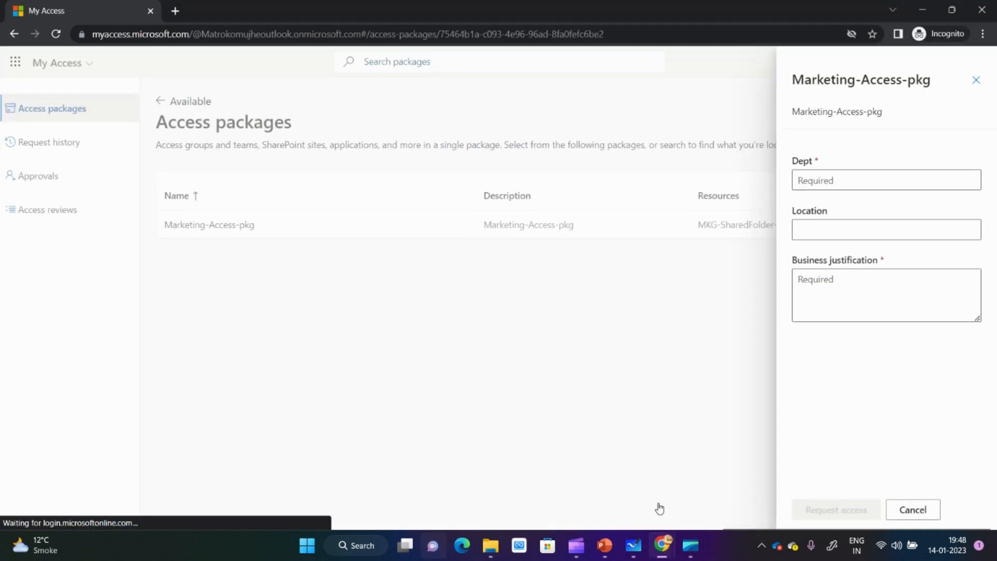
- Start signing out of My Access and reopen the copied access package link
left_click(969, 84)
left_click(981, 63)
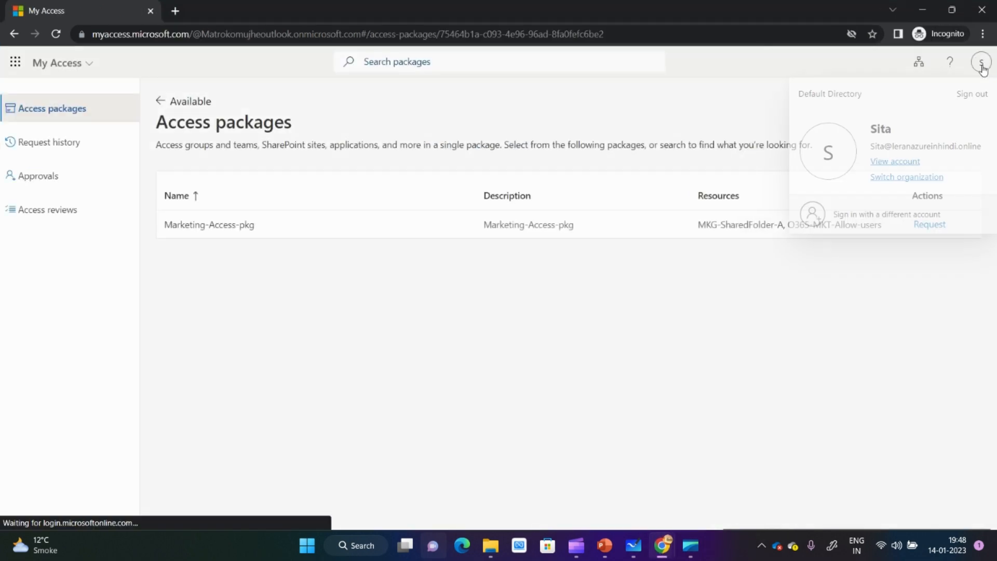
left_click(968, 108)
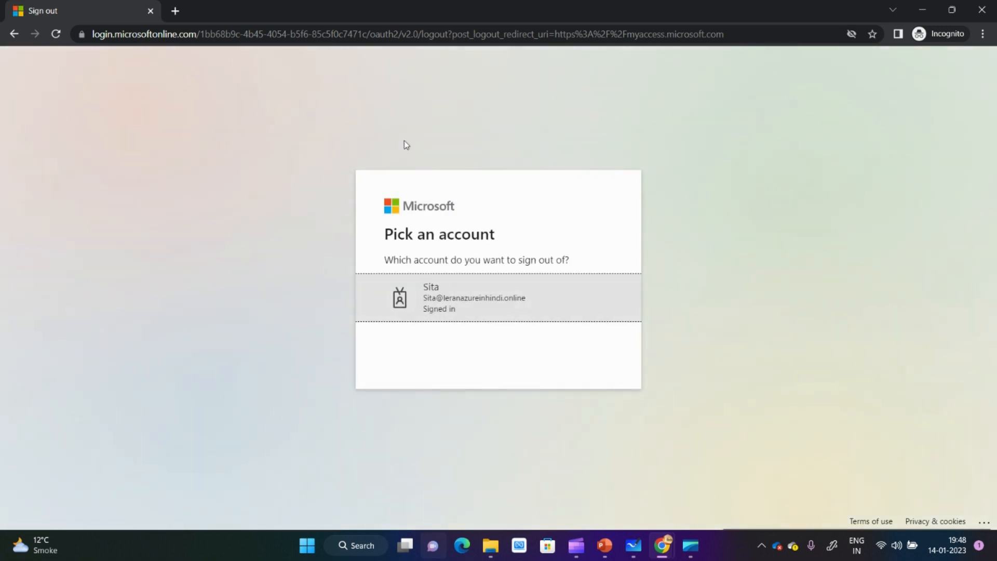
left_click(416, 35)
type("https://myaccess.microsoft.com/@leranazureinhindi.online#/access-packages/75464b1a-c093-4e96-96ad-8fa0fefc6be2")
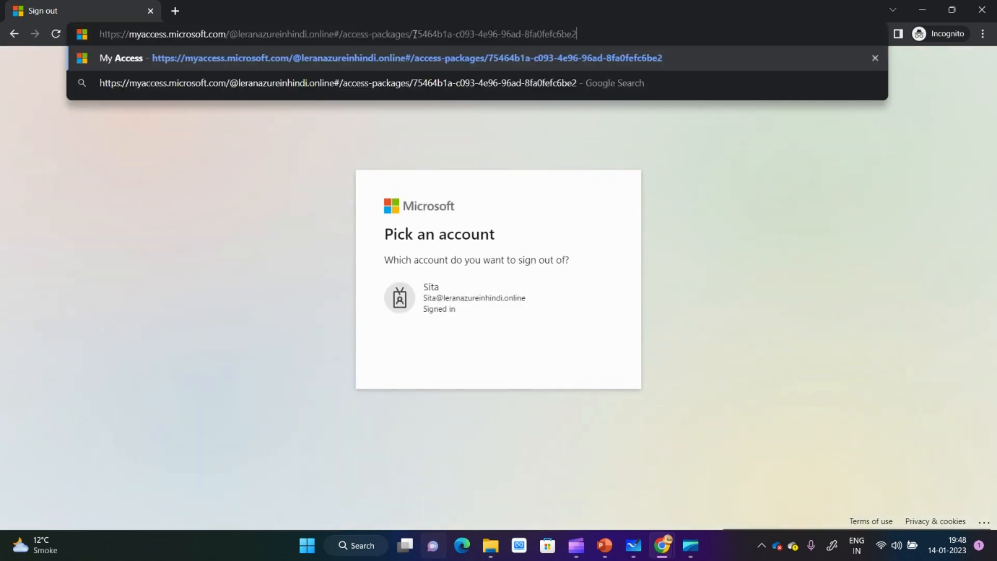
key("Return")
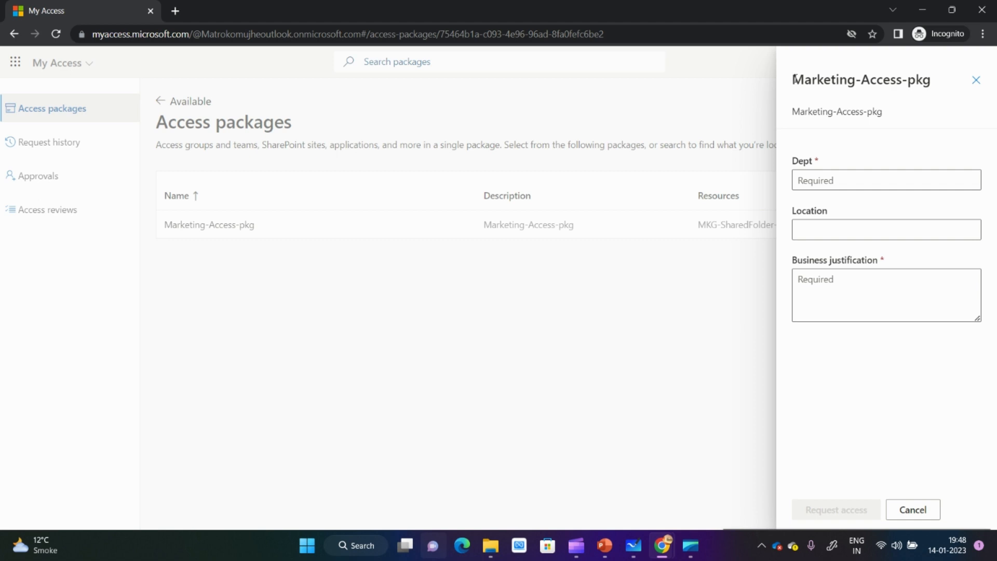
- Request Marketing-Access-pkg with Dept "Marketing", Location "India" and business justification "Day 2 Day Job"
left_click_drag(794, 77, 941, 82)
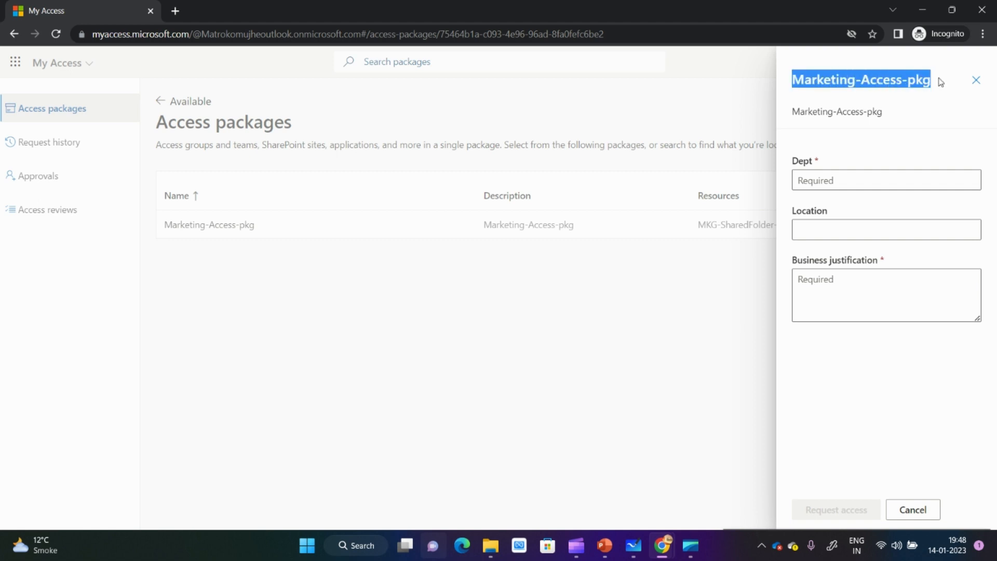
left_click(941, 82)
left_click(855, 180)
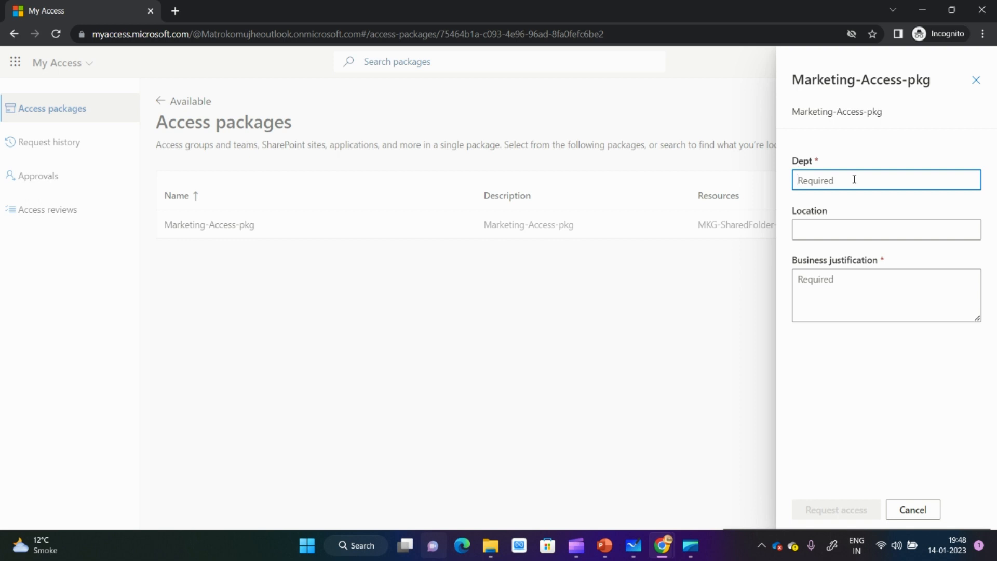
type("Marketing")
key("Tab")
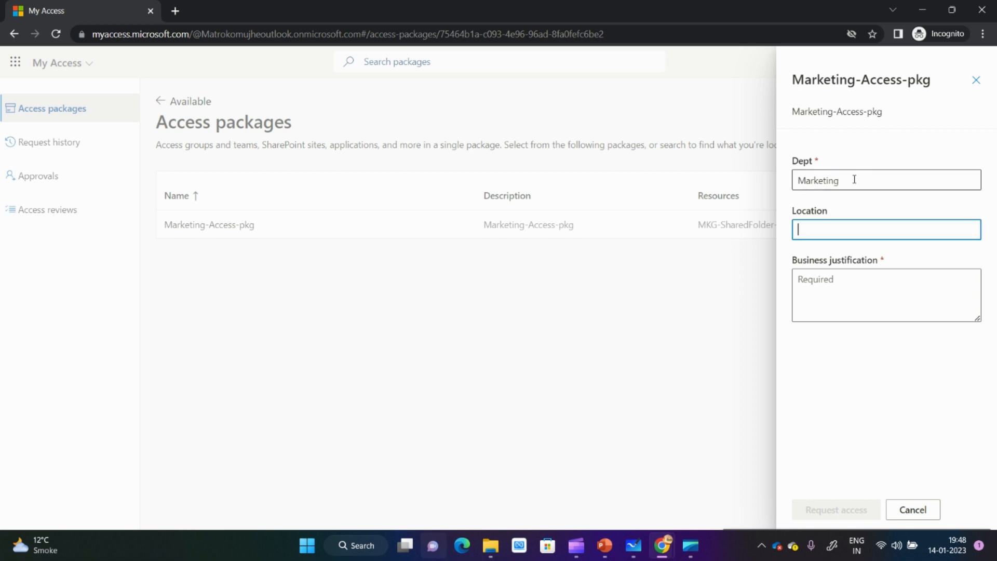
key("Tab")
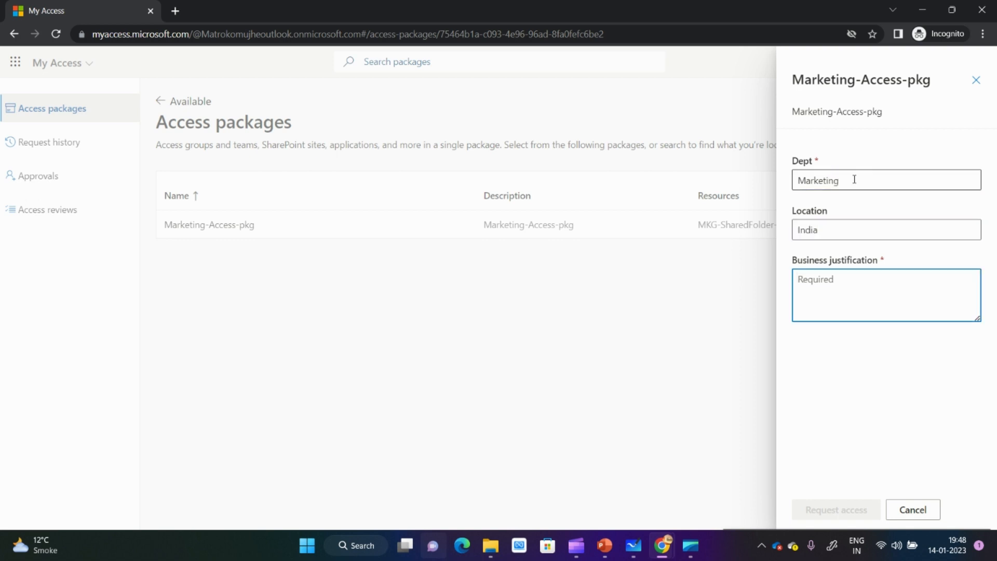
type("Day 2 Day Job")
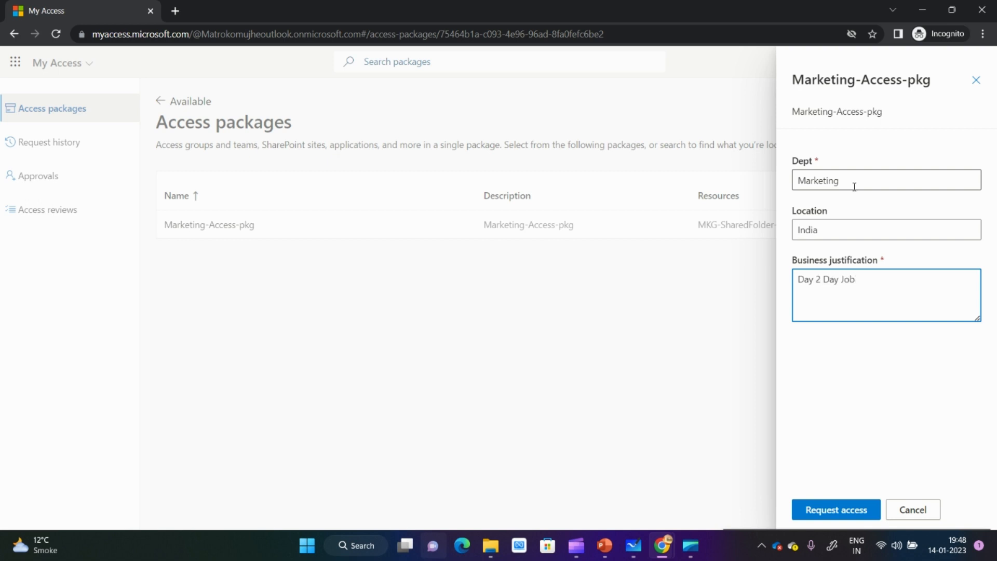
left_click(837, 515)
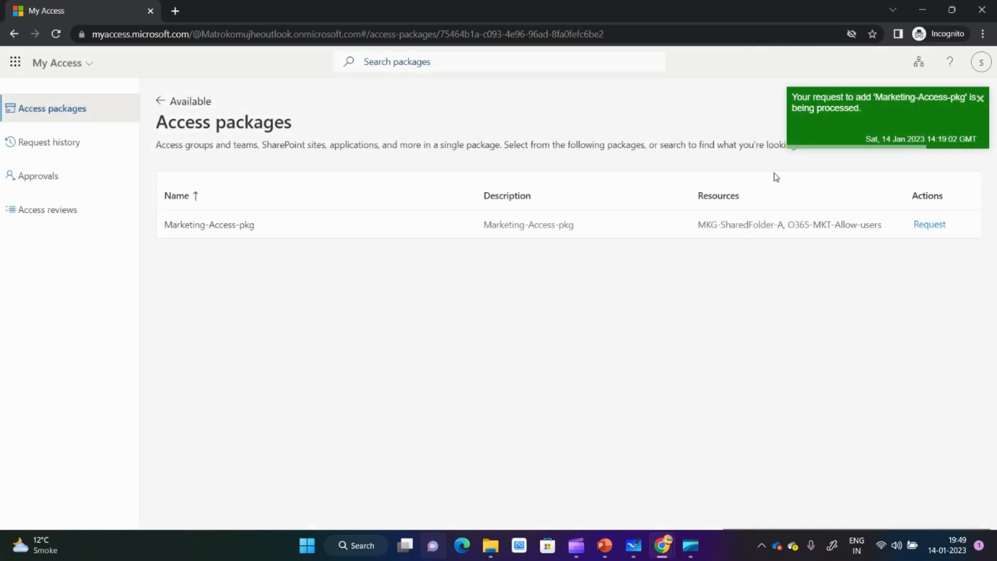
- Check the pending approvals and the approval history in My Access
left_click(81, 188)
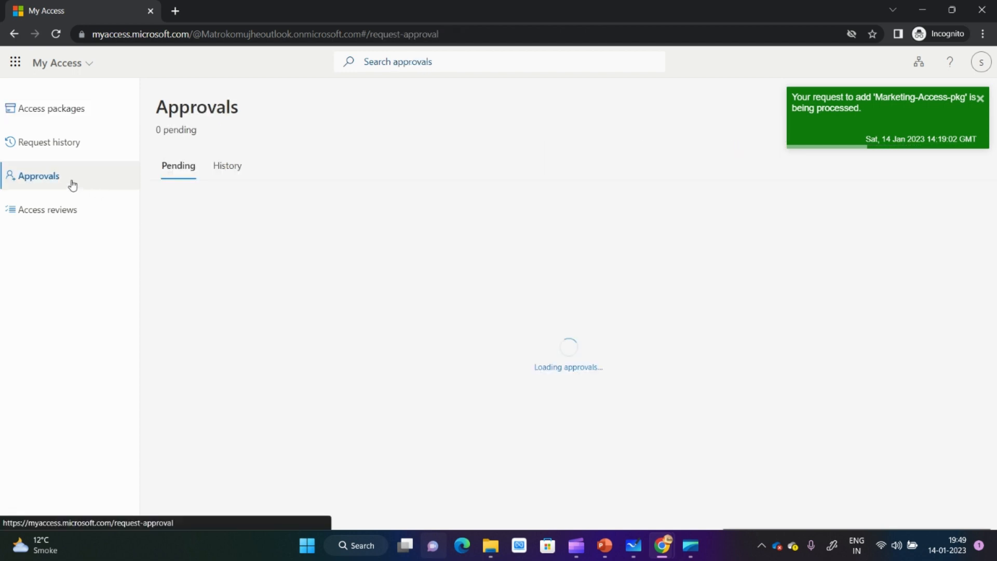
left_click(229, 169)
left_click(168, 171)
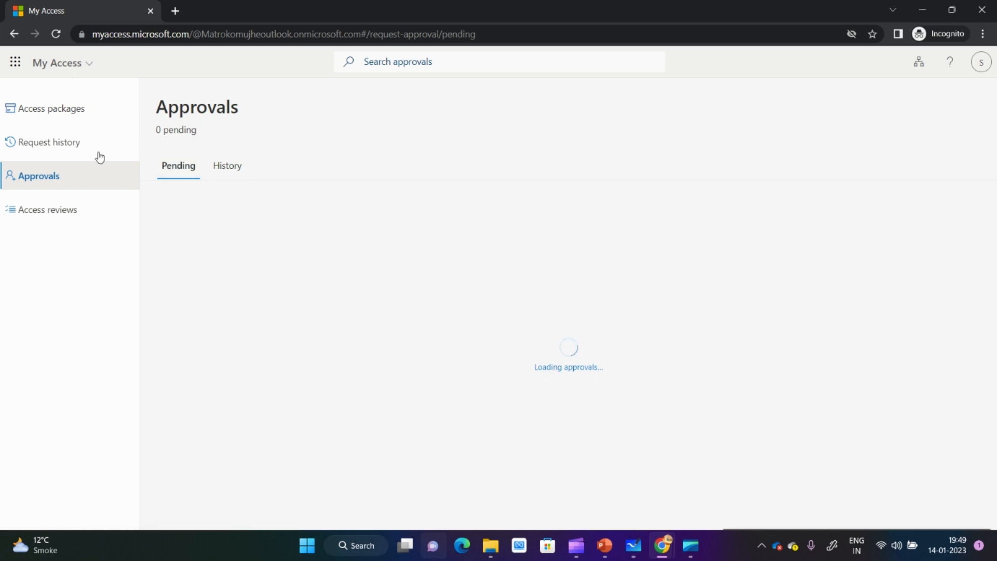
- Examine the newest Marketing-Access-pkg request in the request history, including its submitted answers and its groups and roles
left_click(78, 149)
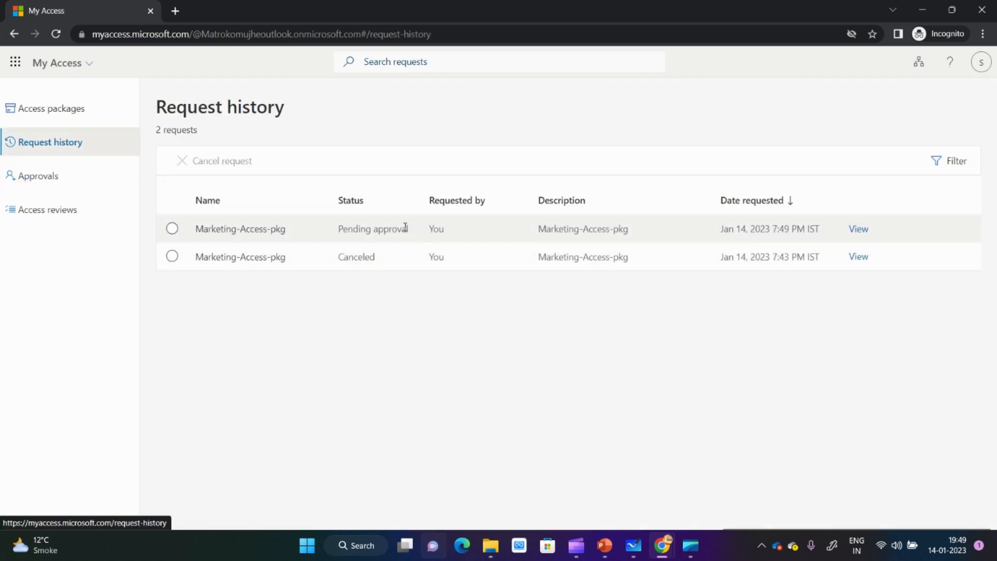
left_click_drag(340, 228, 436, 224)
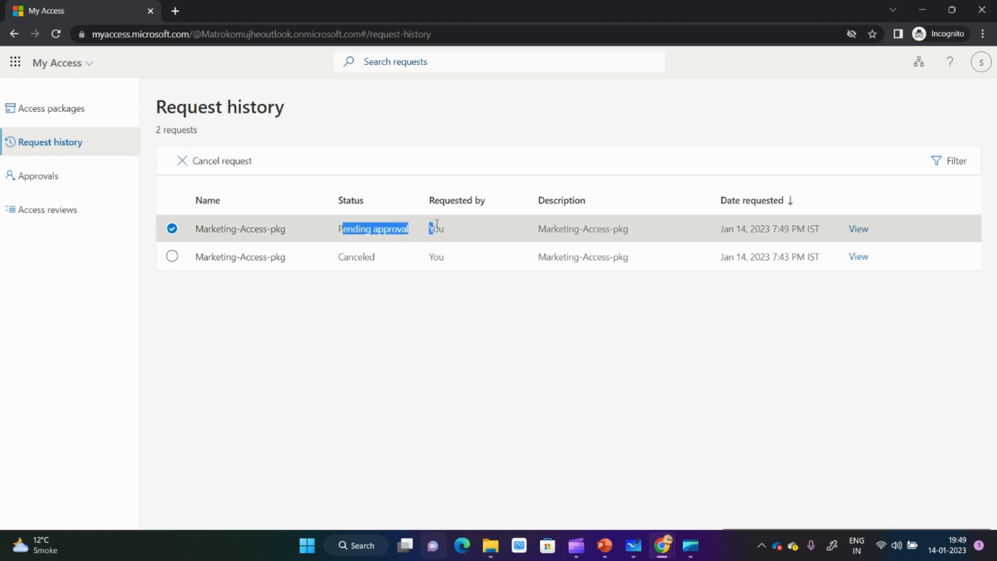
left_click(863, 235)
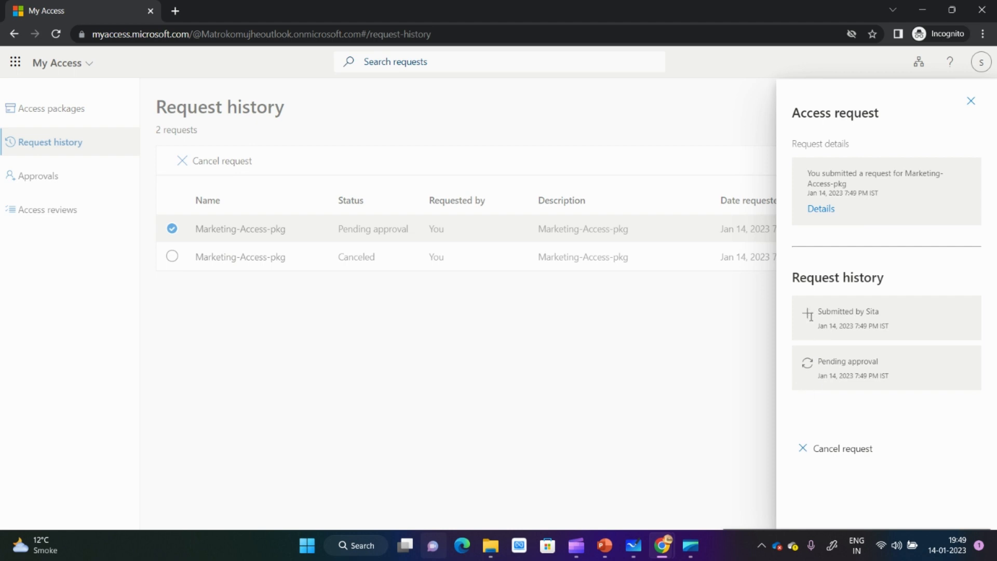
left_click(822, 208)
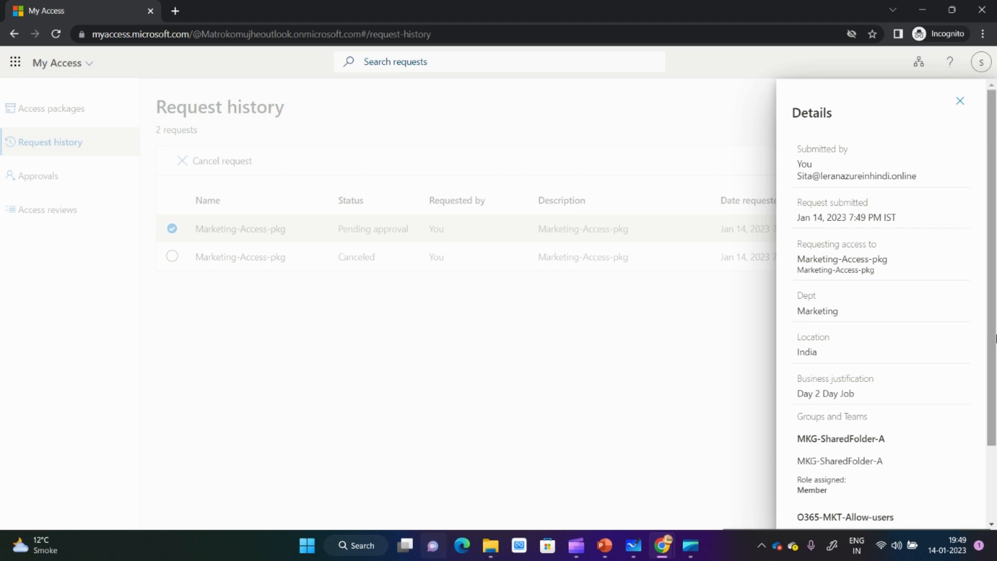
scroll(995, 447, "down", 2)
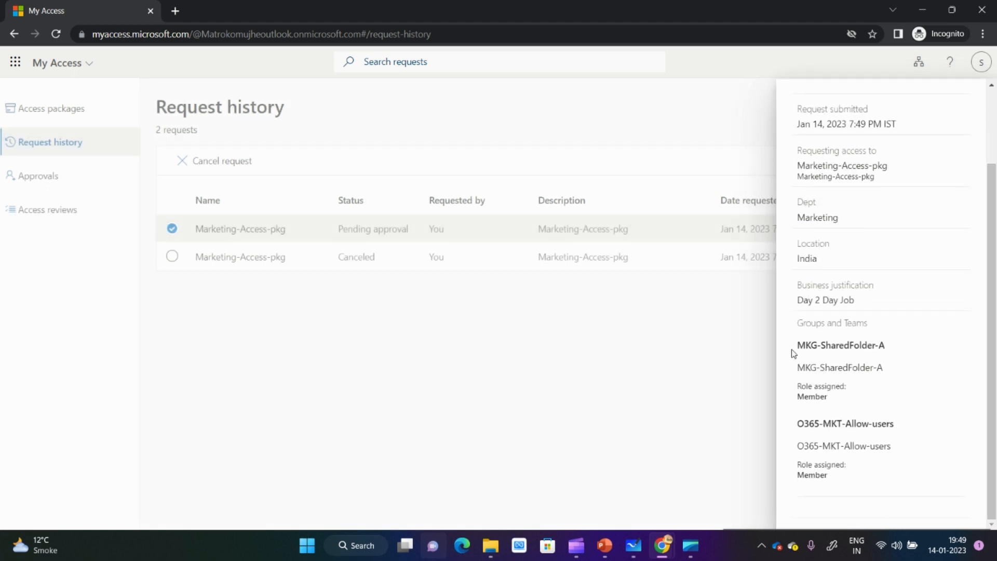
left_click_drag(798, 345, 878, 475)
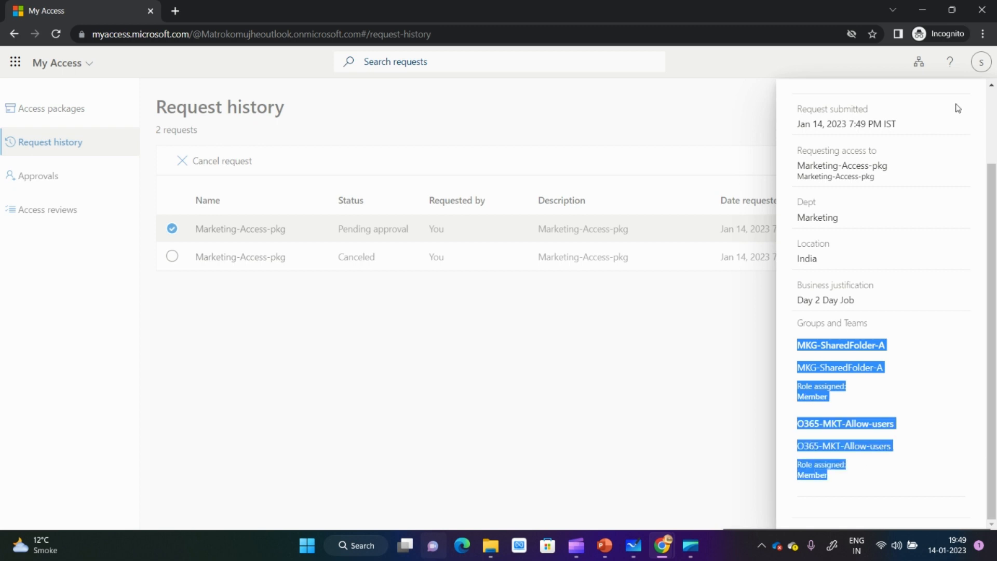
scroll(995, 147, "up", 2)
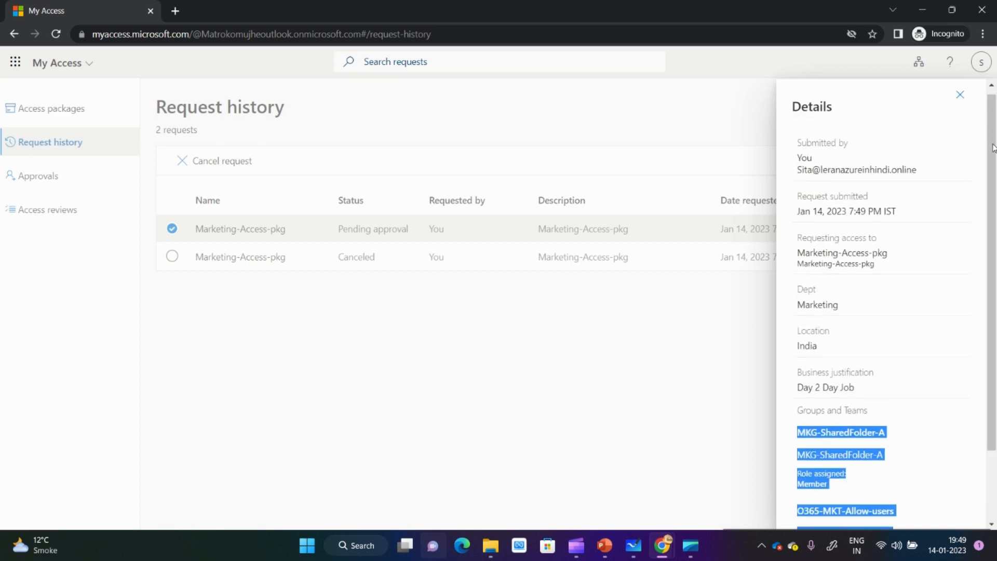
left_click(960, 102)
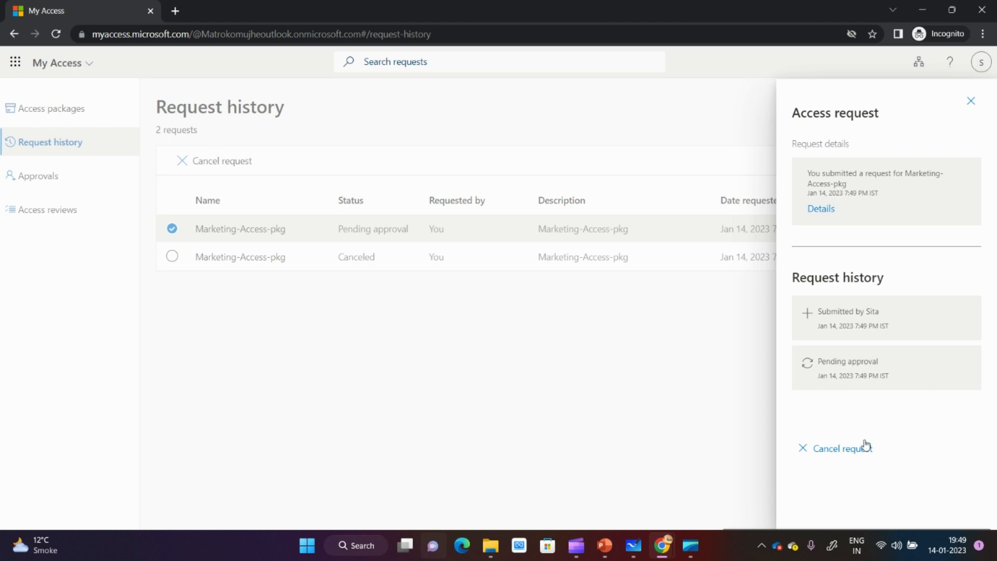
- Switch to the administrator's browser window and open the copied My Access portal link in a new tab
left_click(923, 8)
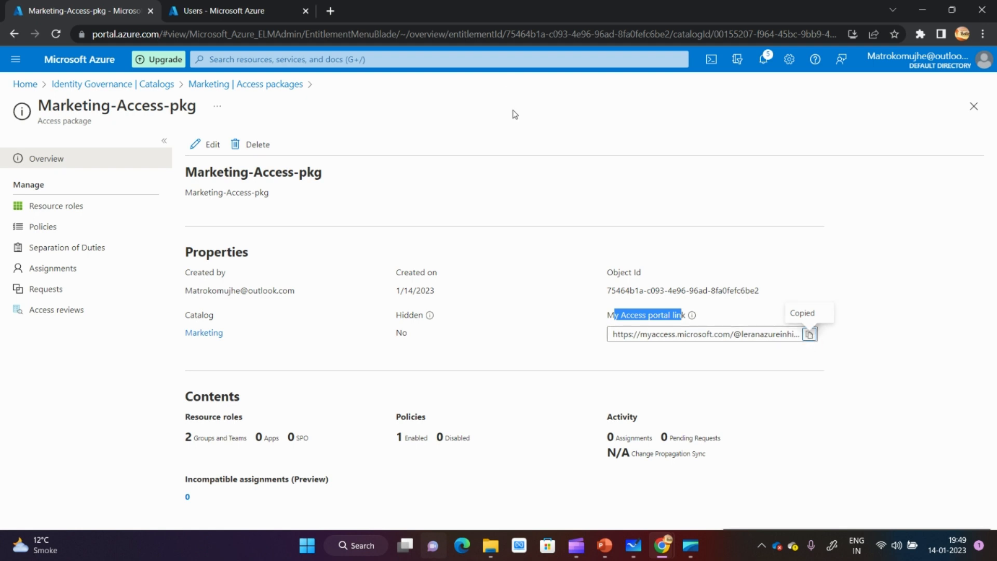
left_click(330, 11)
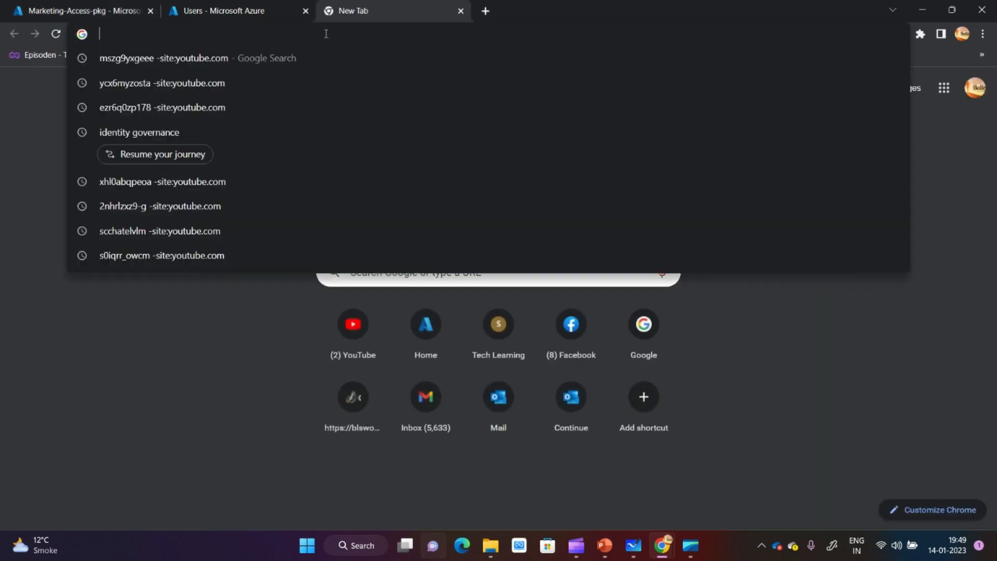
type("https://myaccess.microsoft.com/@leranazureinhindi.online#/access-packages/75464b1a-c093-4e96-96ad-8fa0fefc6be2")
key("Return")
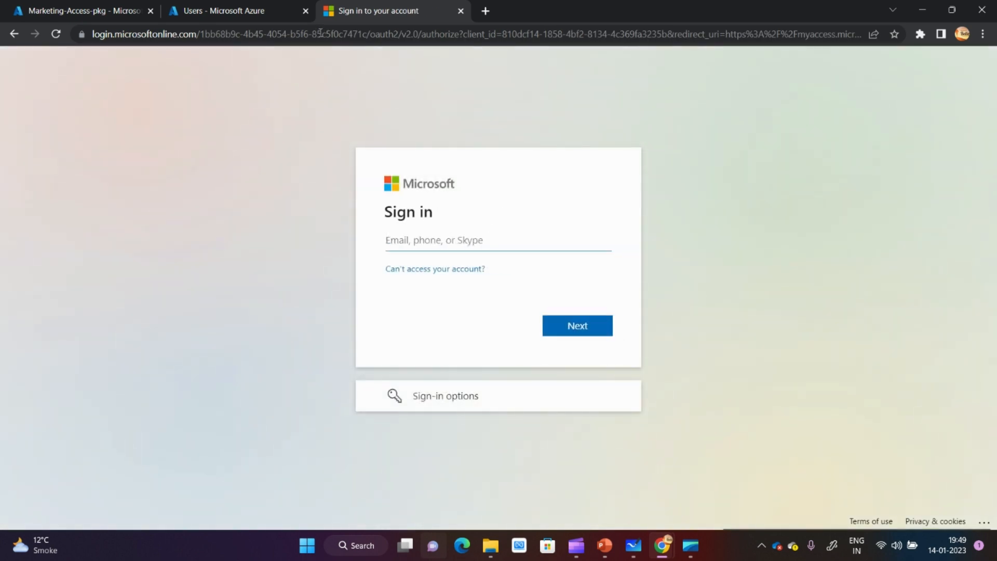
- Sign in to My Access as the approver, using the user principal name copied from the Azure Users list and the account password
left_click(211, 7)
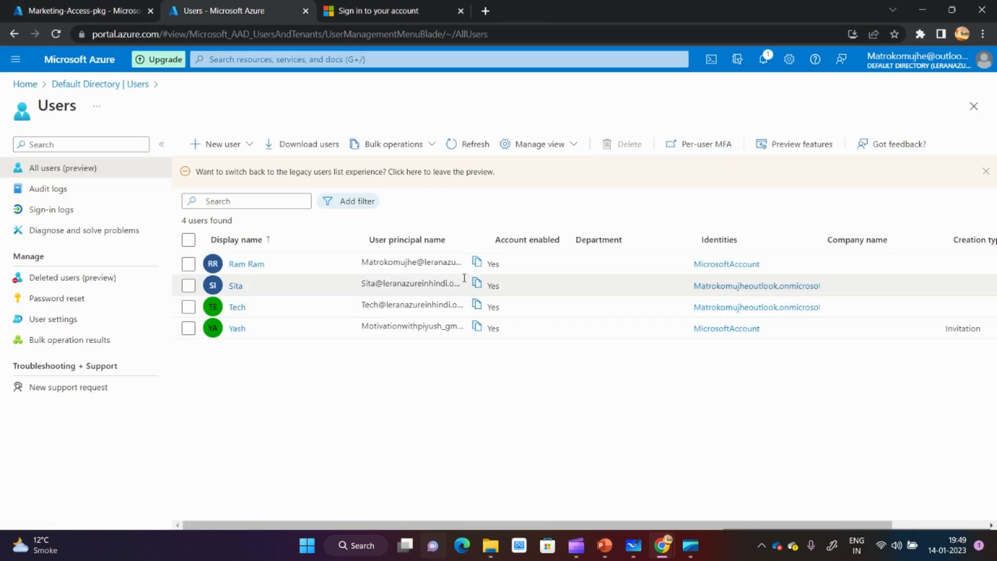
left_click(477, 261)
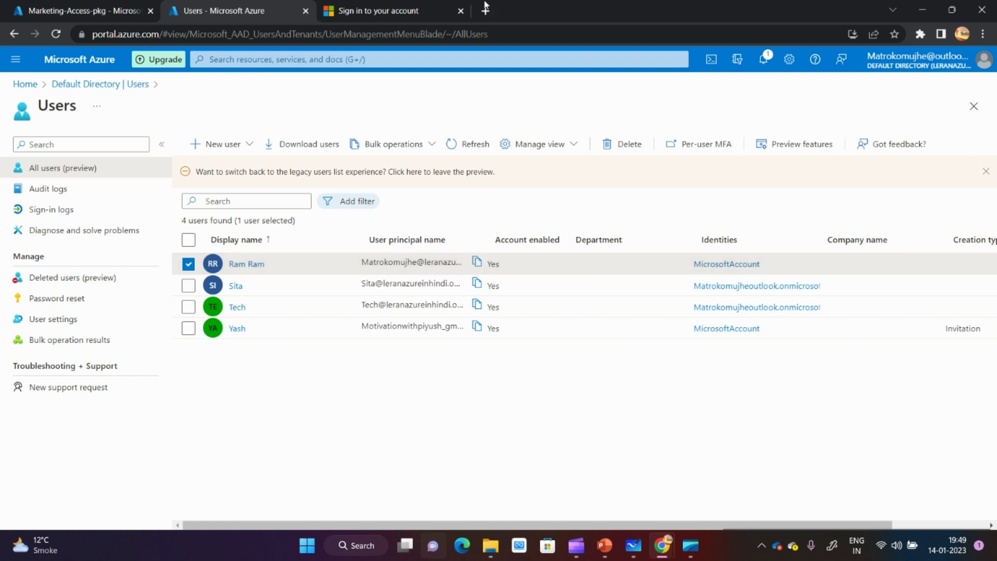
left_click(399, 5)
key("ctrl+v")
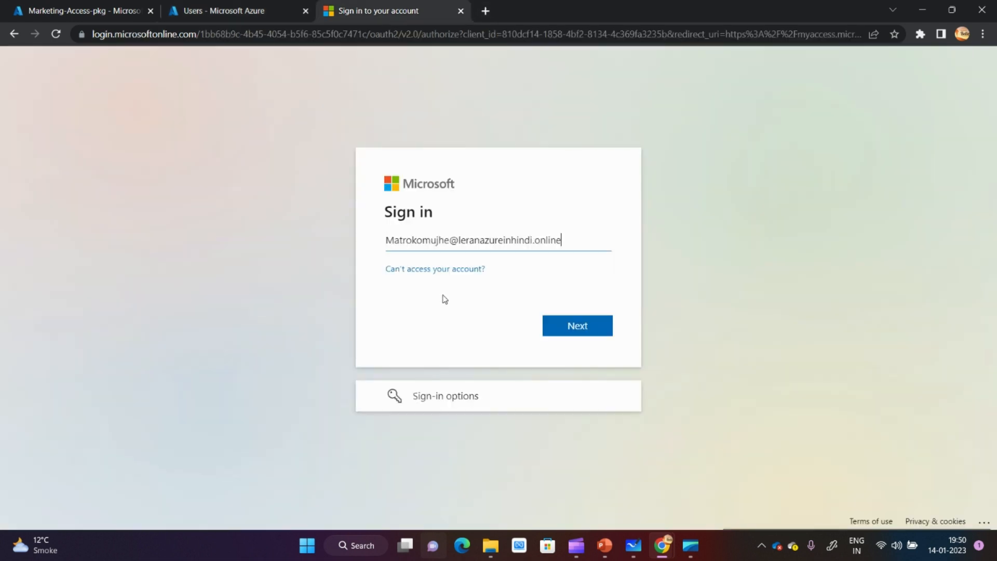
left_click(573, 326)
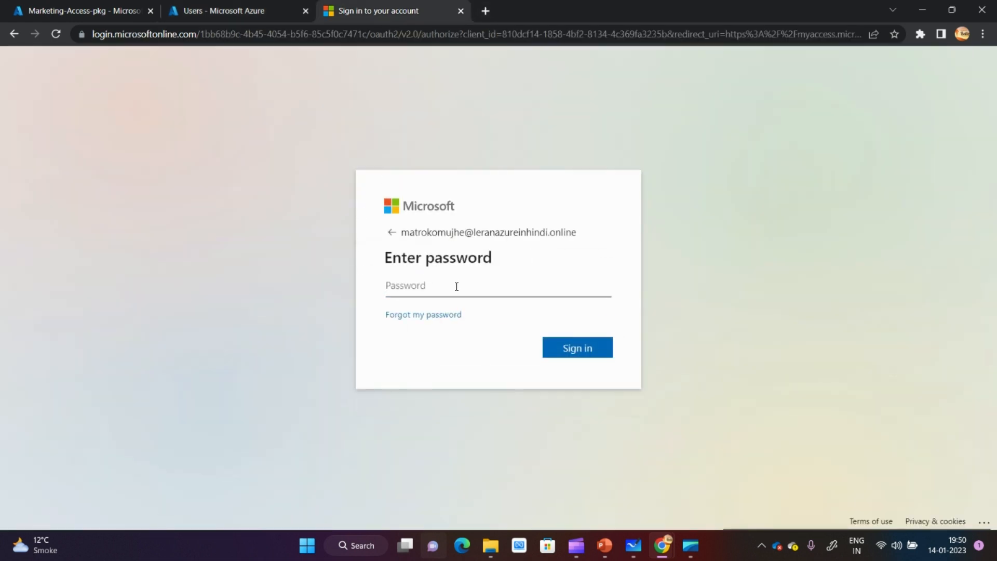
type("•••••••••")
key("Return")
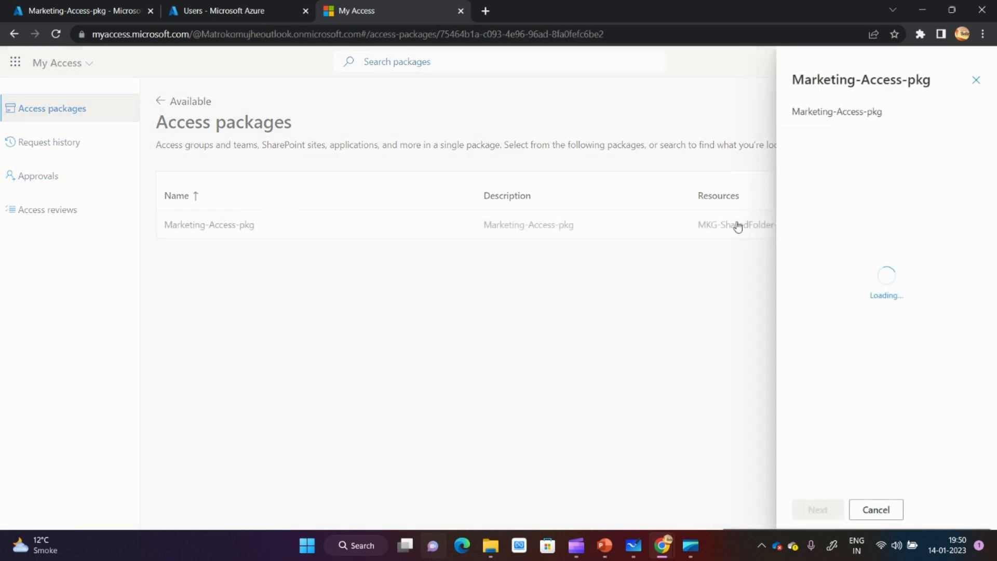
- Dismiss the access package request form and open the pending Marketing-Access-pkg request for approval
left_click(977, 81)
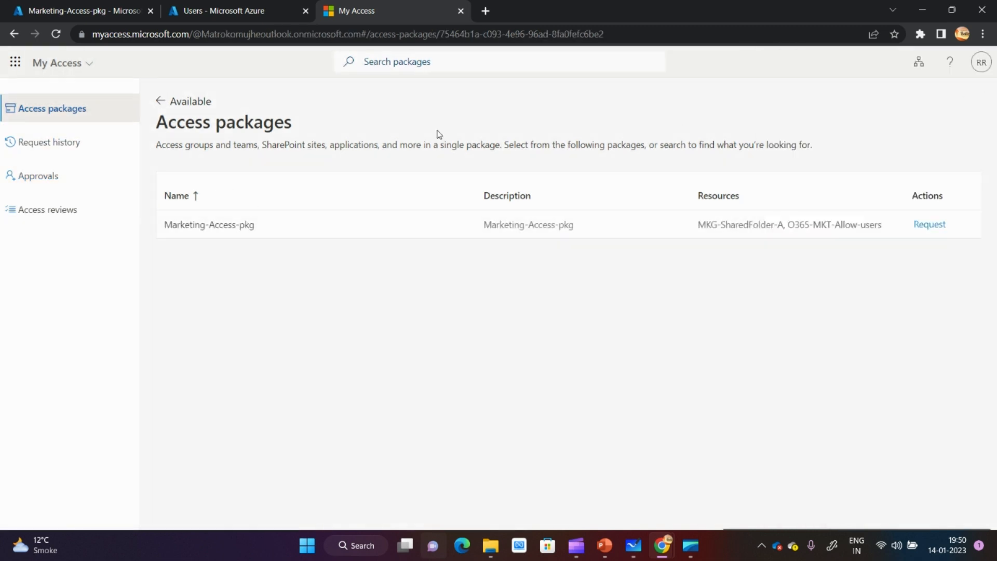
left_click(59, 187)
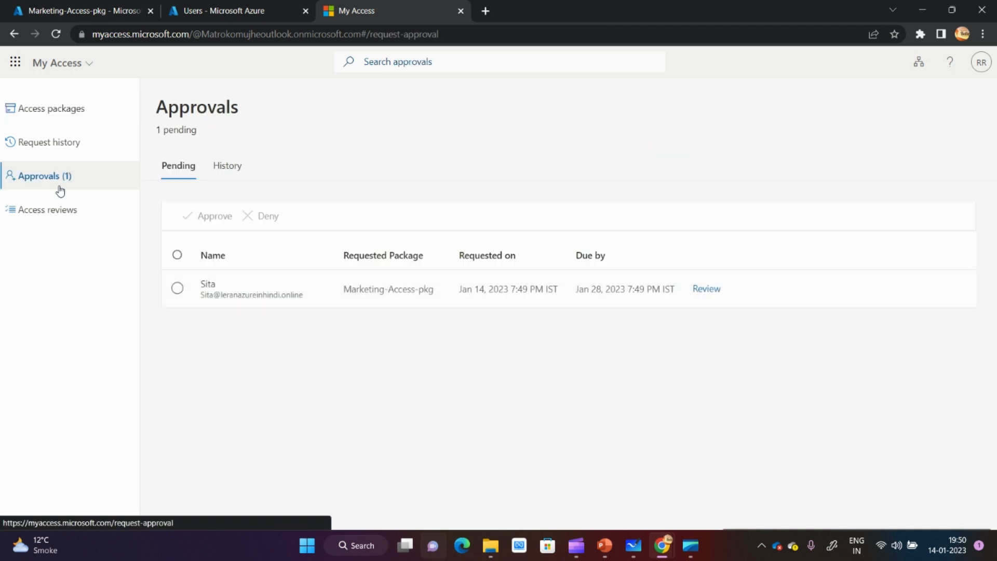
left_click(177, 288)
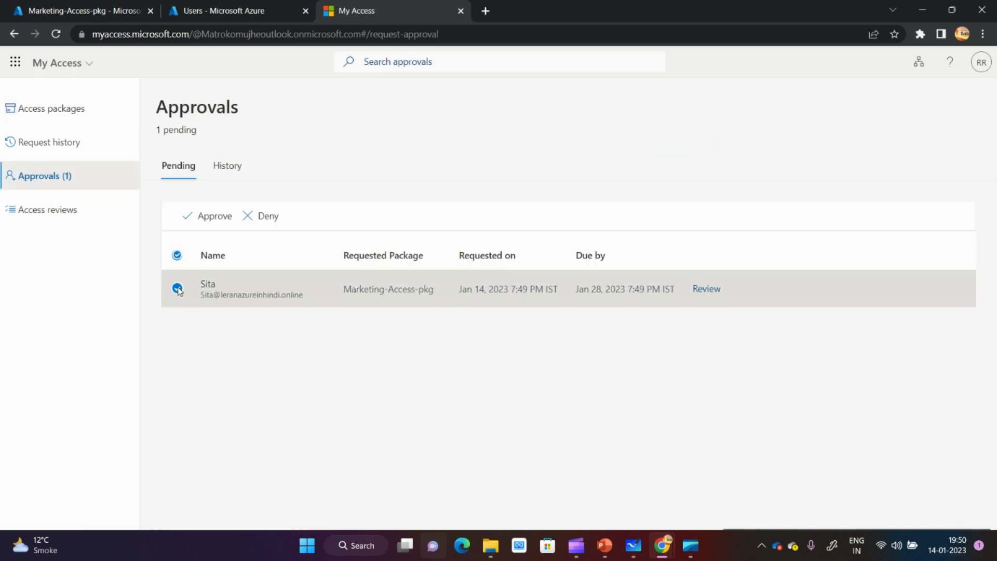
left_click(199, 228)
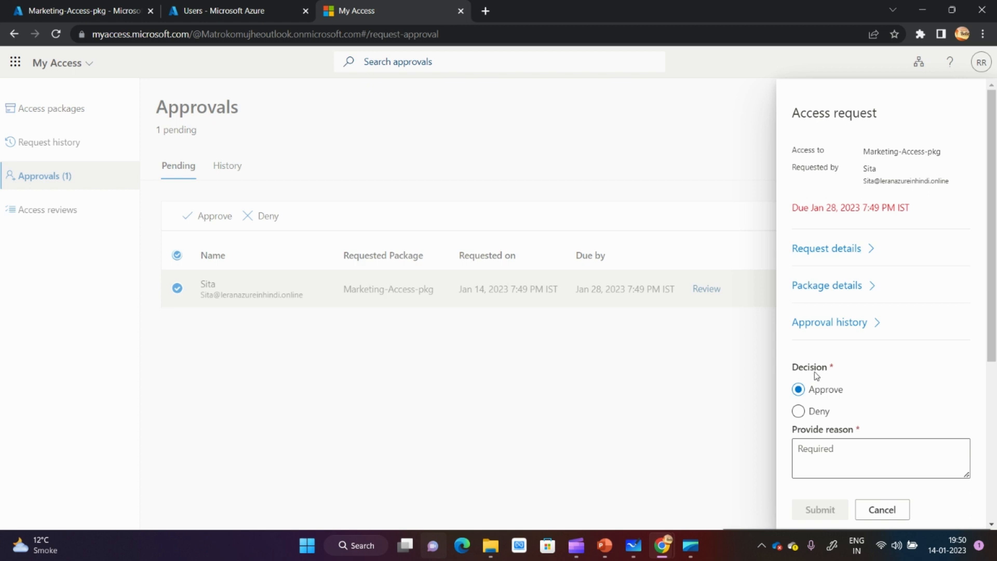
- Review the pending request's request details, package details and approval history
left_click(868, 254)
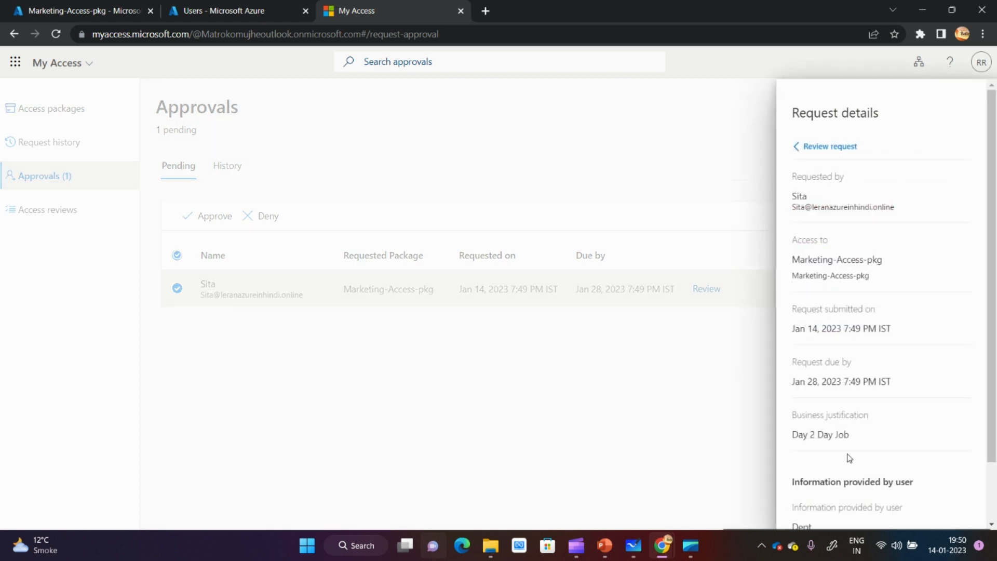
left_click(803, 147)
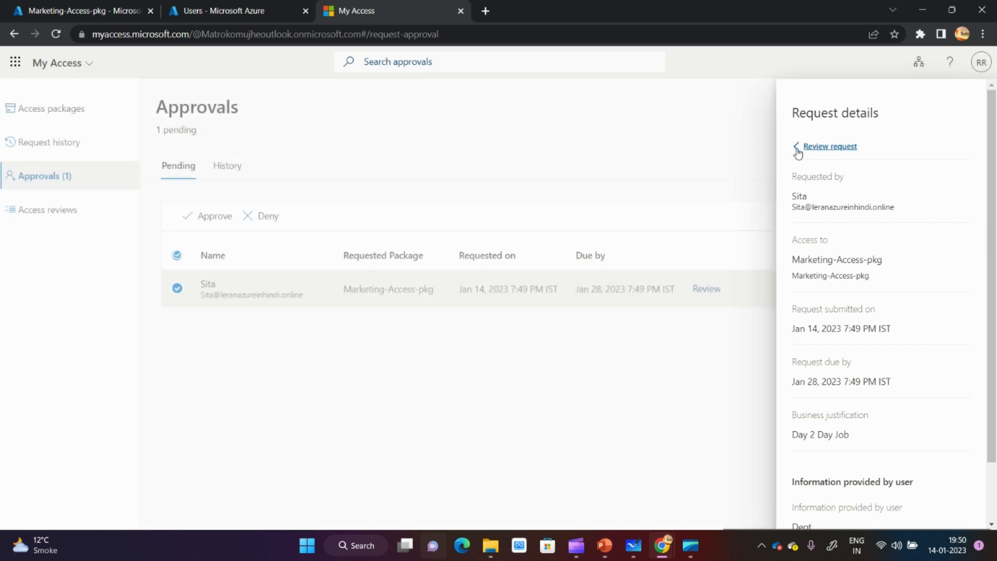
left_click(857, 289)
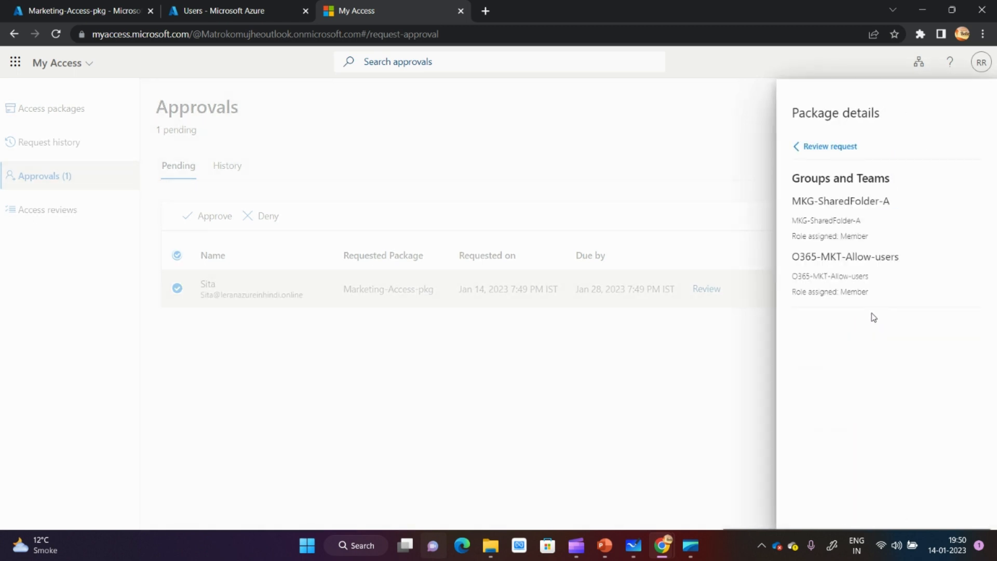
left_click(800, 147)
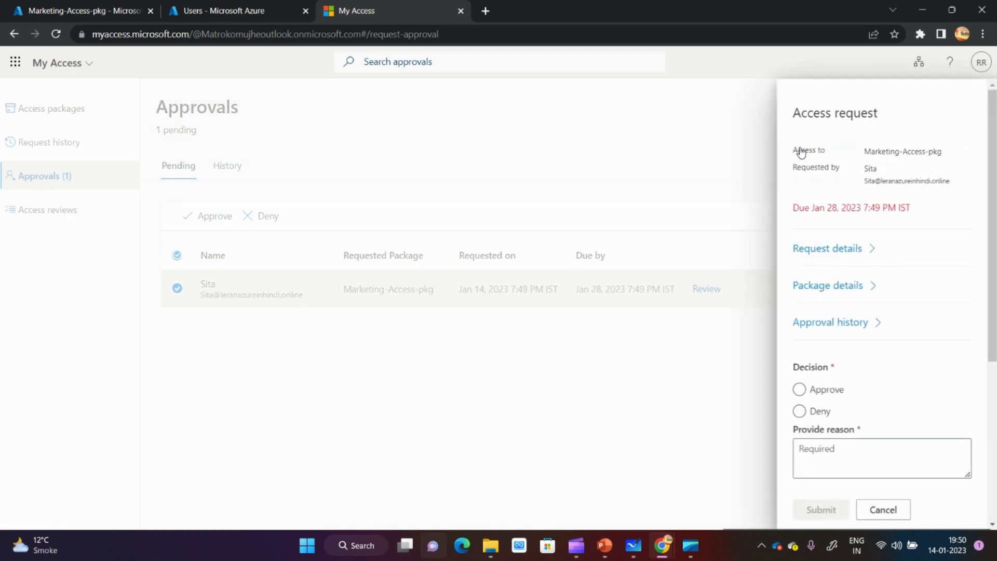
left_click(863, 330)
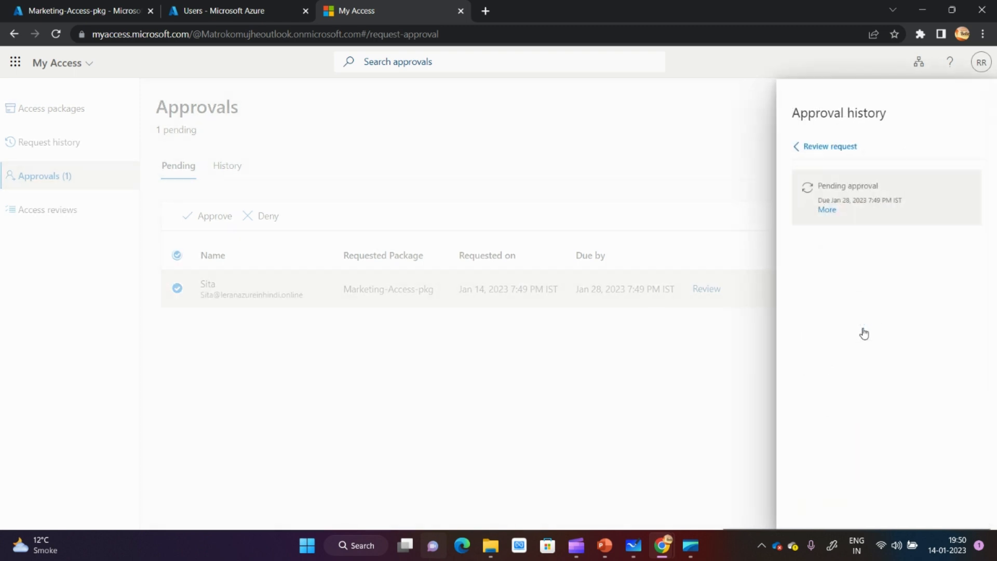
left_click(795, 148)
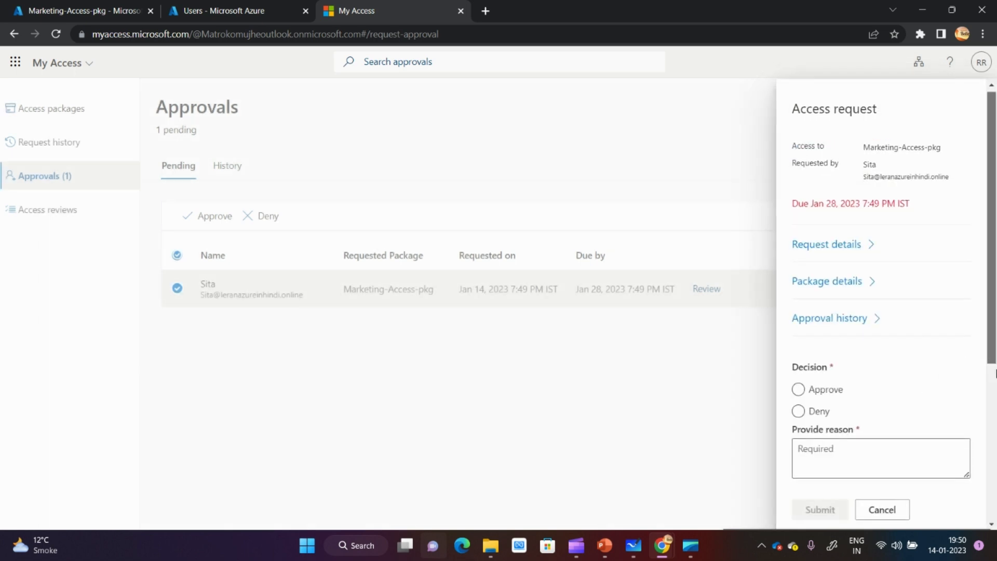
- Approve the Marketing-Access-pkg request with the reason "OK" and submit the decision
scroll(982, 342, "down", 3)
left_click(820, 396)
left_click(809, 394)
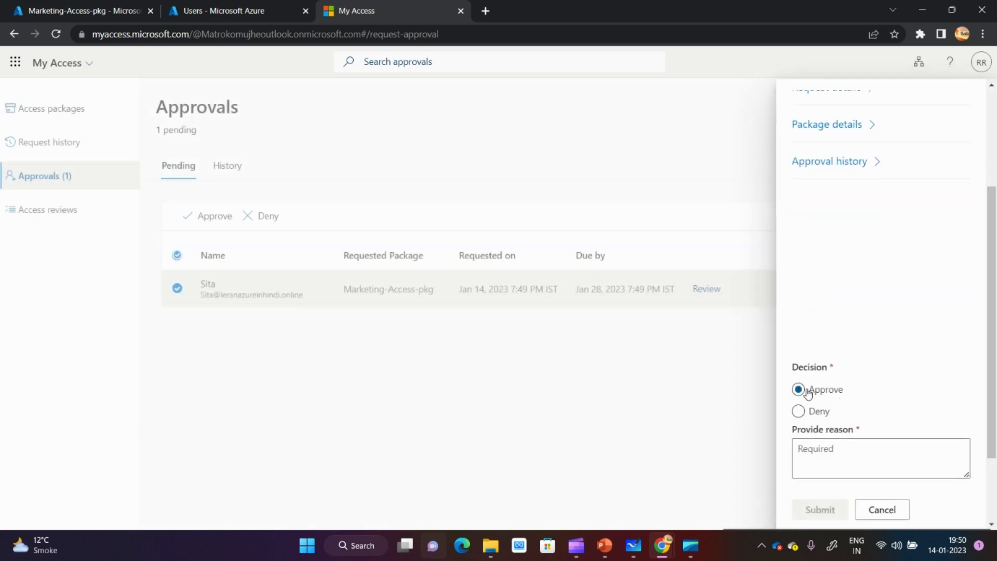
left_click(855, 466)
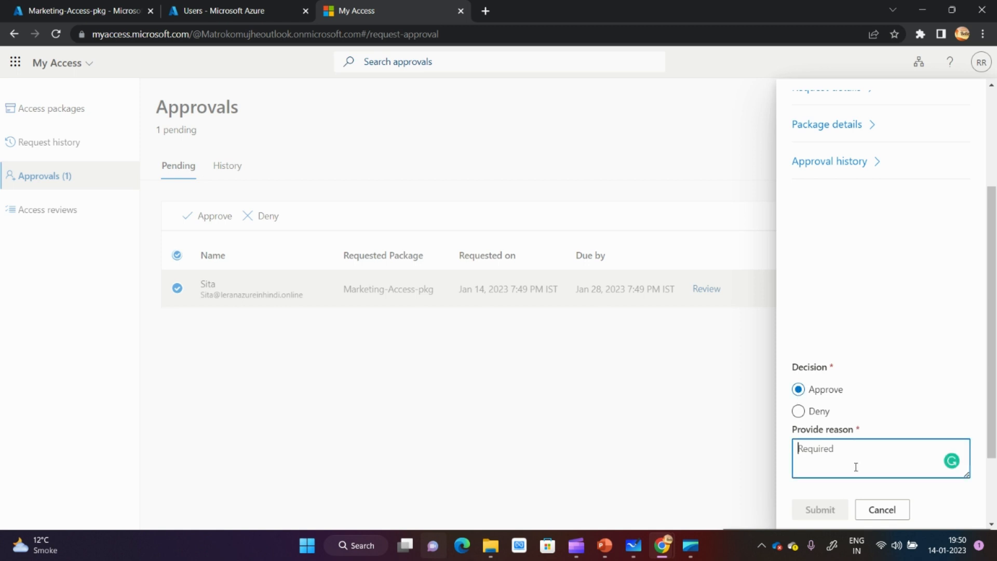
type("OK")
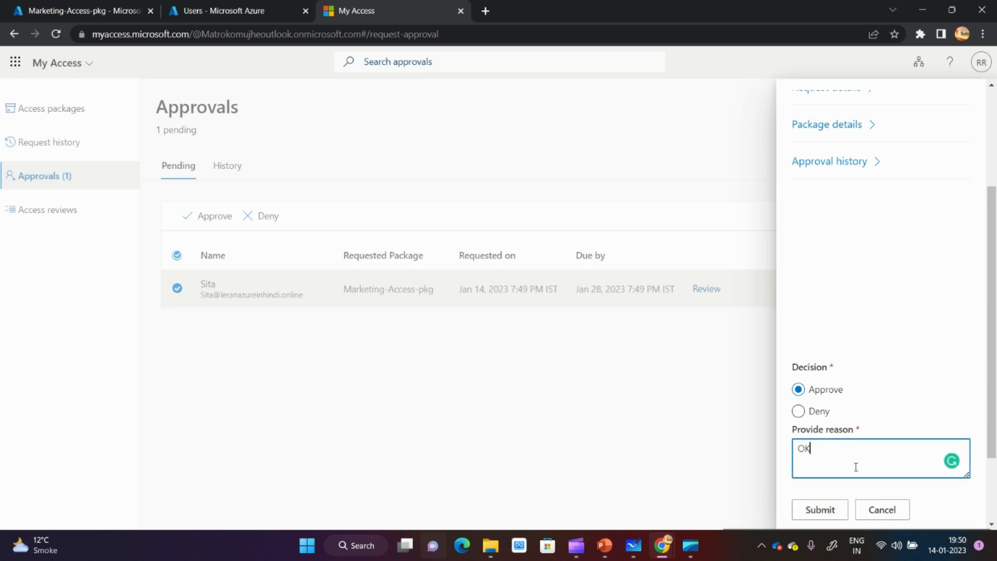
left_click(821, 510)
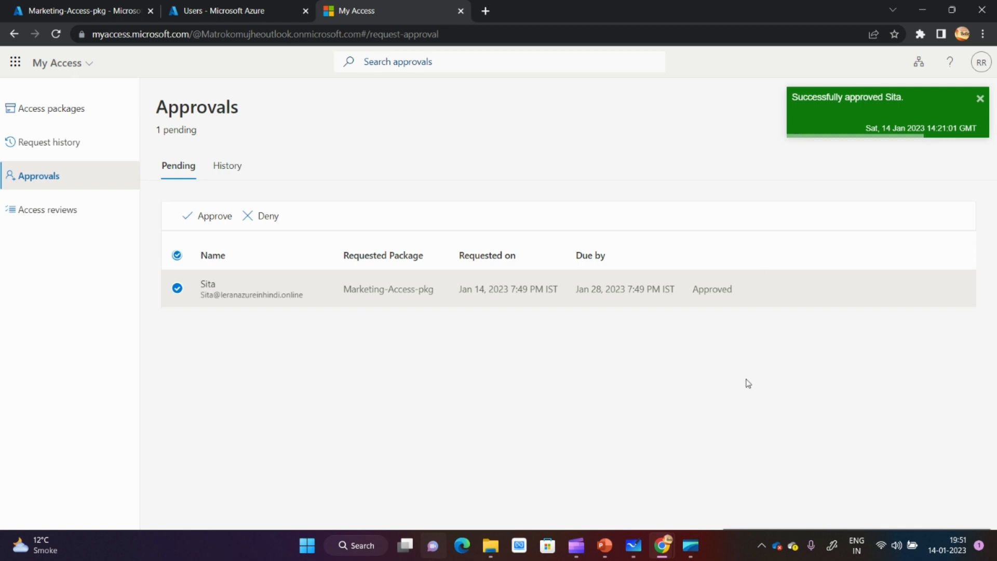
- Return to the requester's incognito window, check the signed-in account and view the requester's access packages
mouse_move(662, 545)
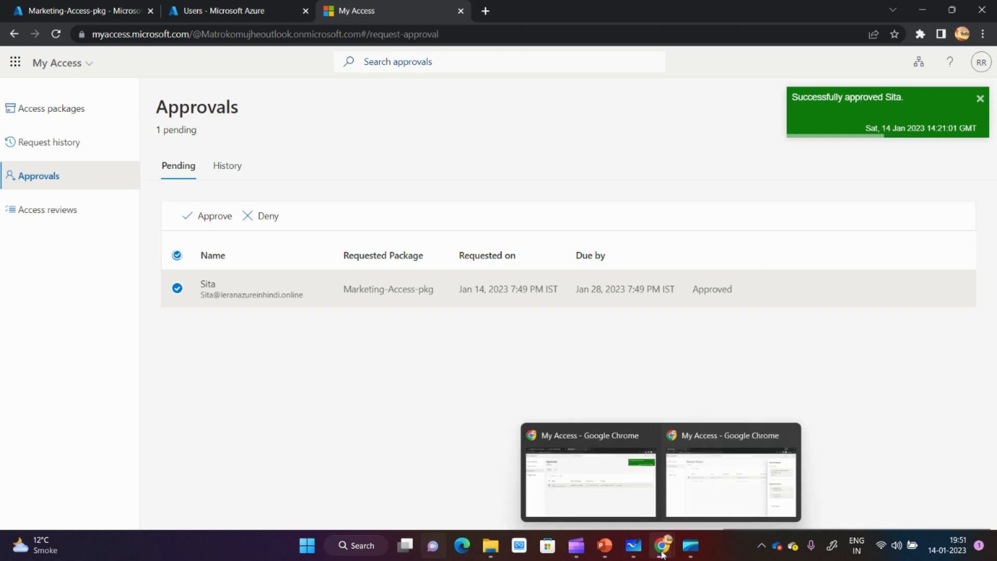
left_click(704, 498)
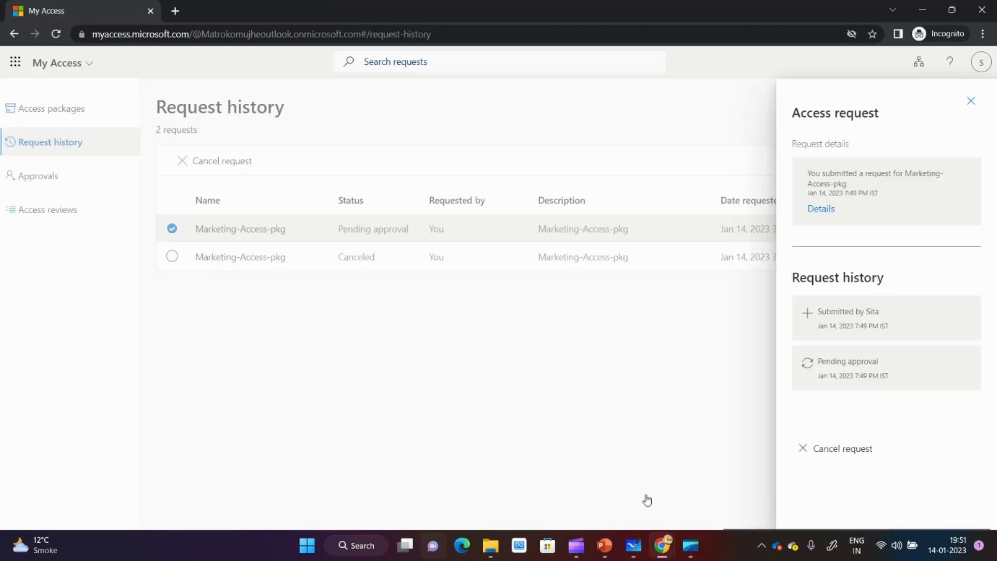
left_click(969, 102)
left_click(981, 63)
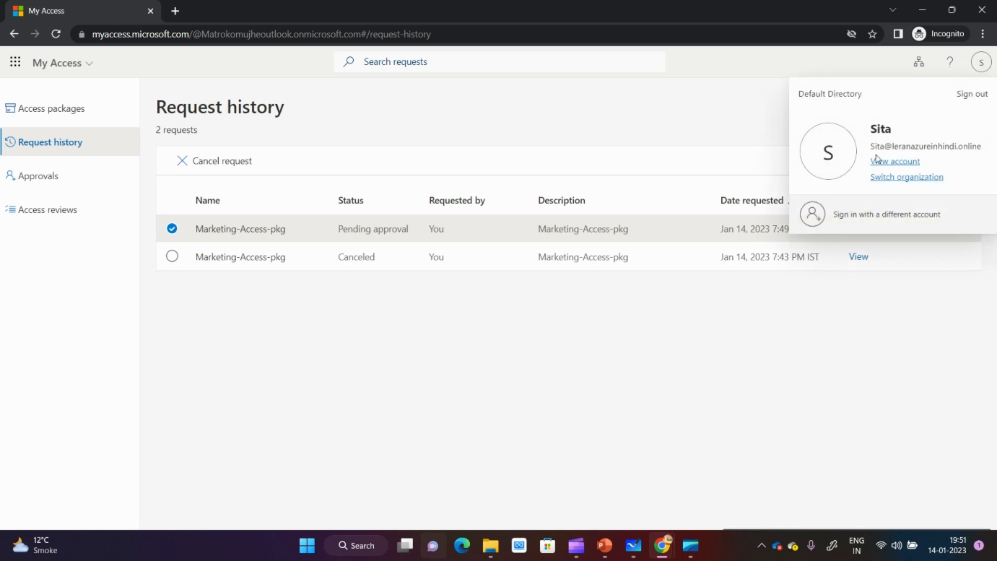
left_click(530, 121)
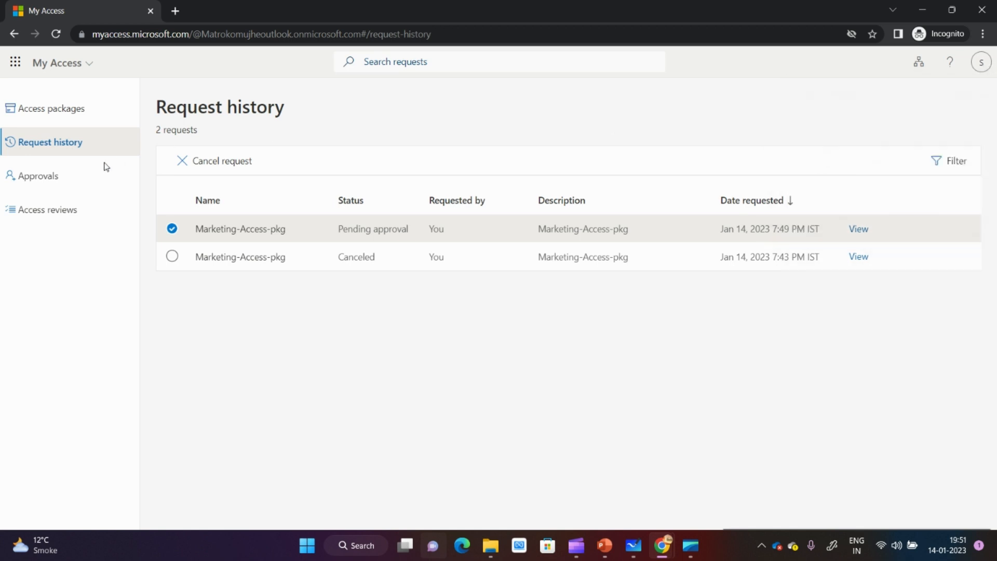
left_click(51, 111)
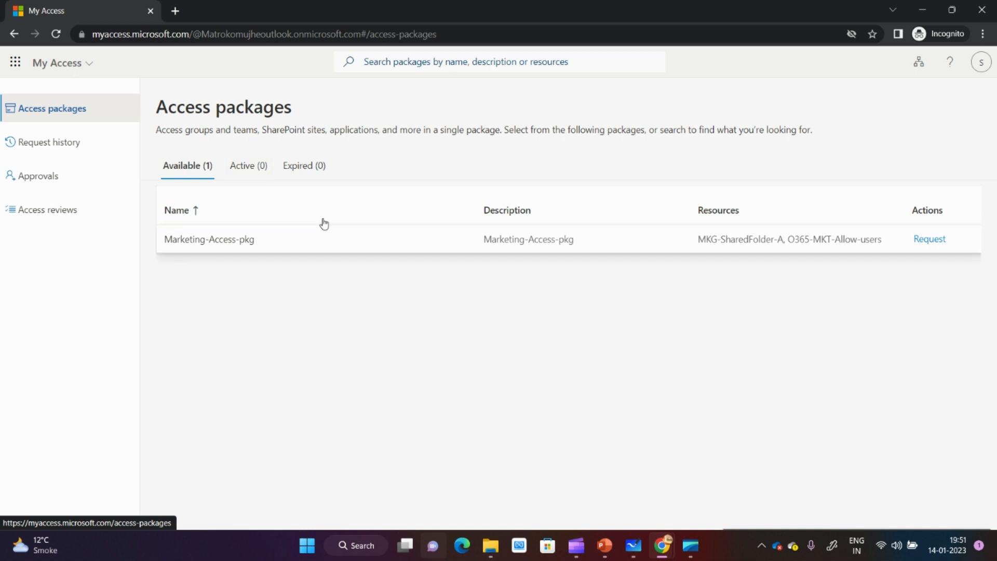
- View the requester's active access packages, the actions available for Marketing-Access-pkg, and the assigned access reviews
left_click(252, 166)
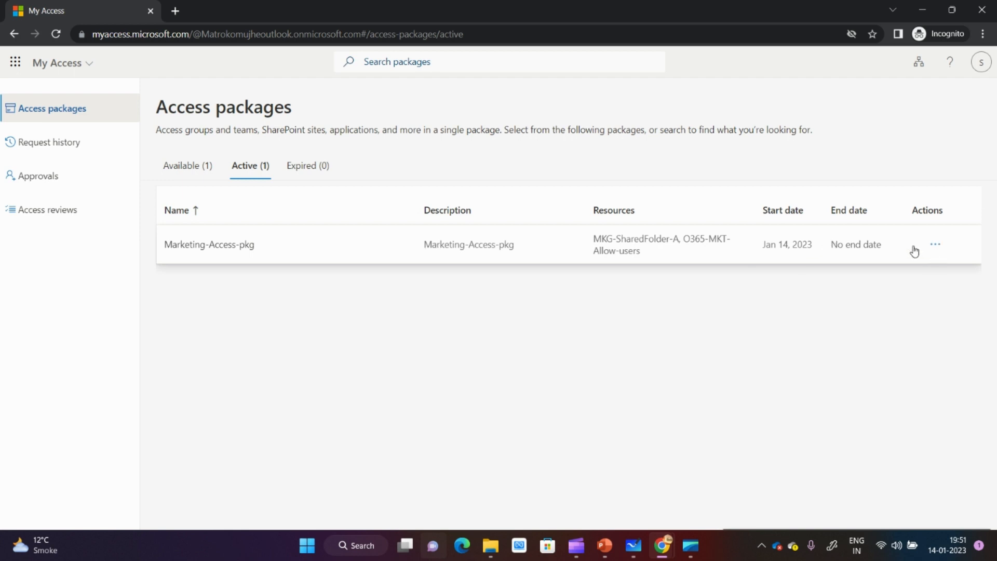
left_click(935, 245)
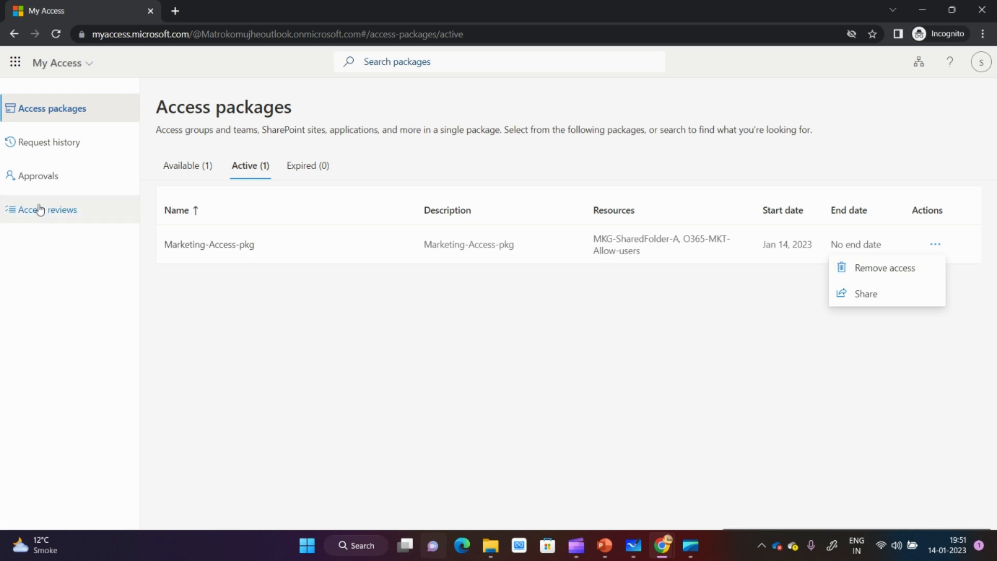
left_click(67, 222)
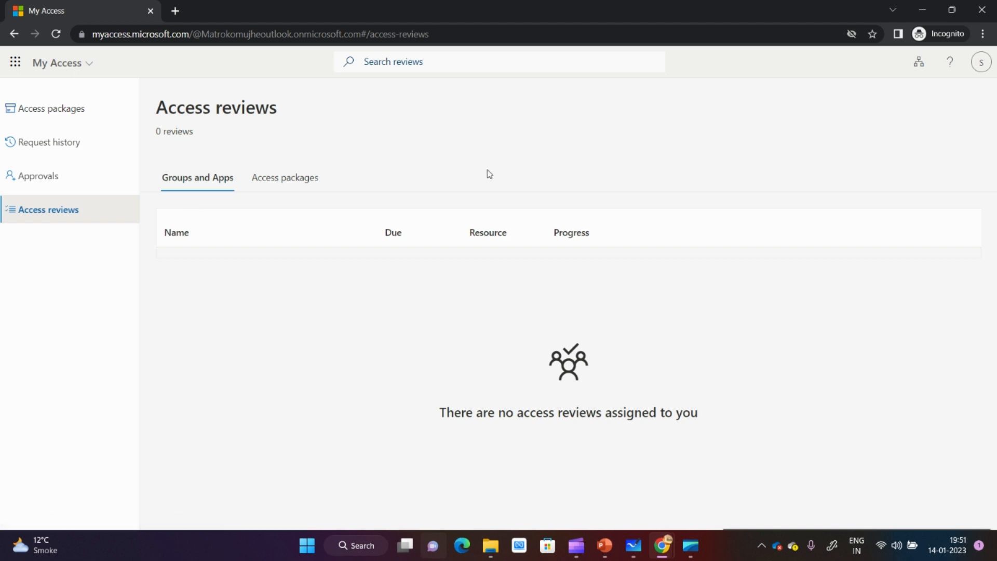
- Leave the incognito window and refresh the Marketing-Access-pkg overview in the Azure portal, dismissing the credit notification
left_click(919, 6)
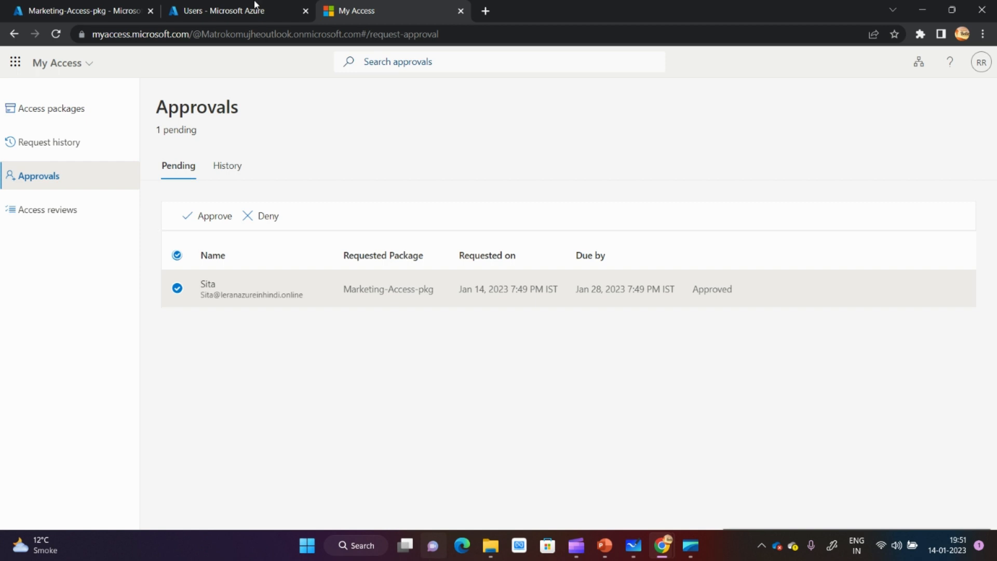
left_click(232, 11)
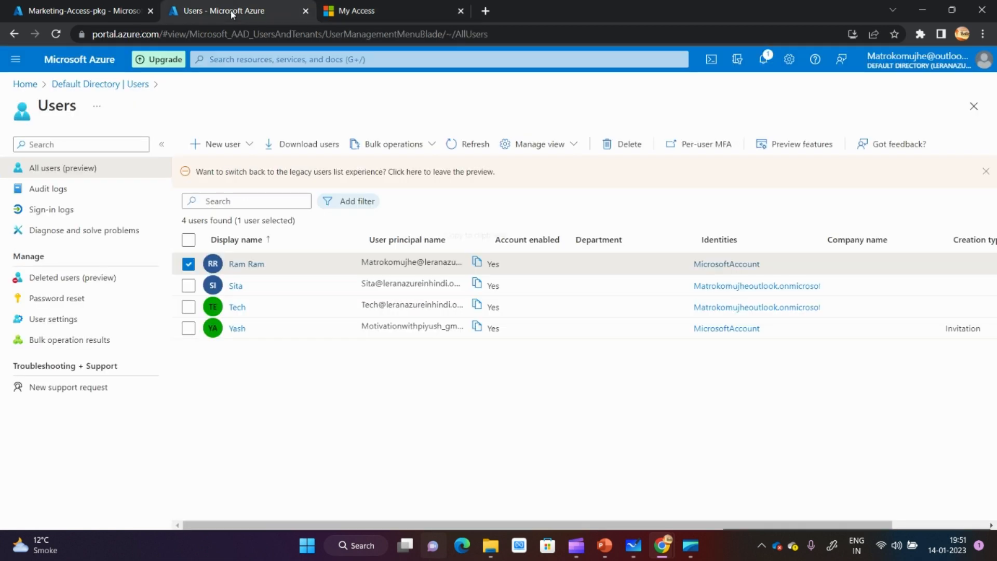
left_click(97, 5)
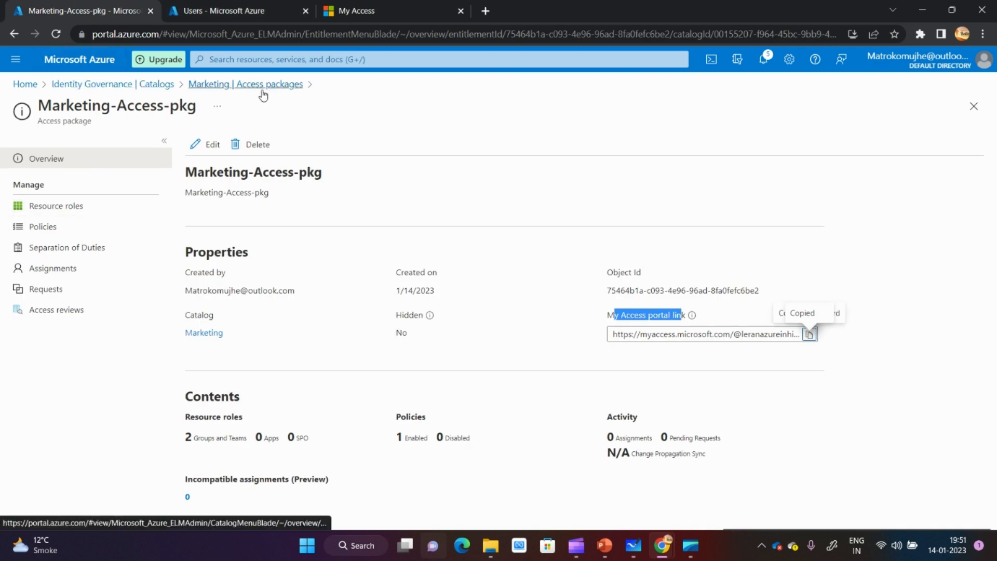
left_click(56, 34)
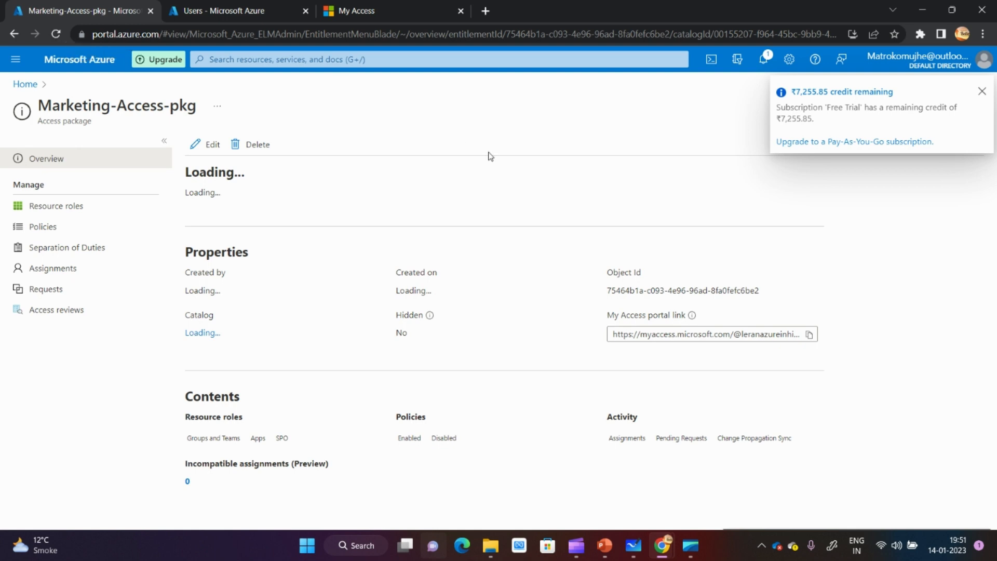
left_click(983, 92)
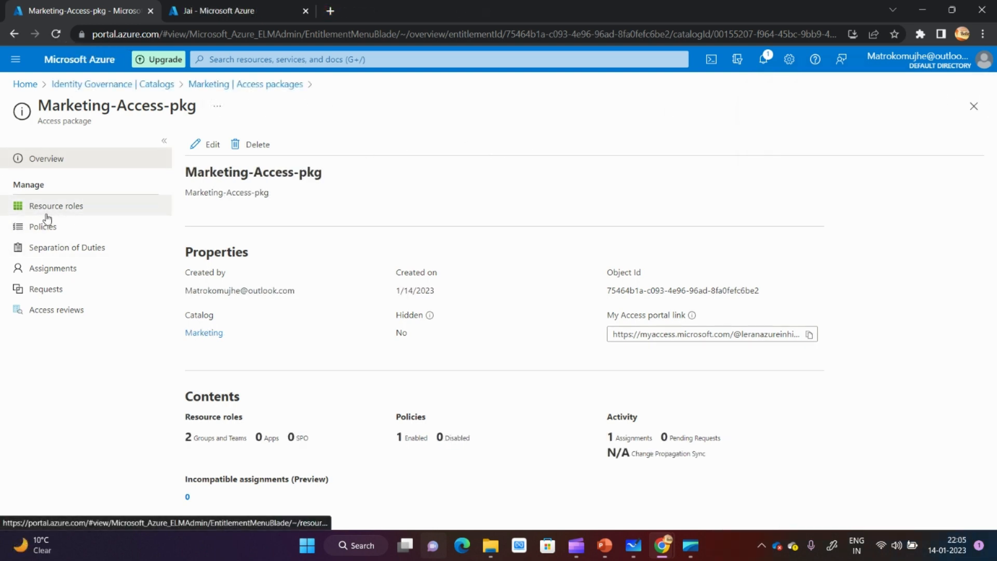
- Review the resource roles of Marketing-Access-pkg and the active assignments and enabled status of its Initial Policy
left_click(59, 216)
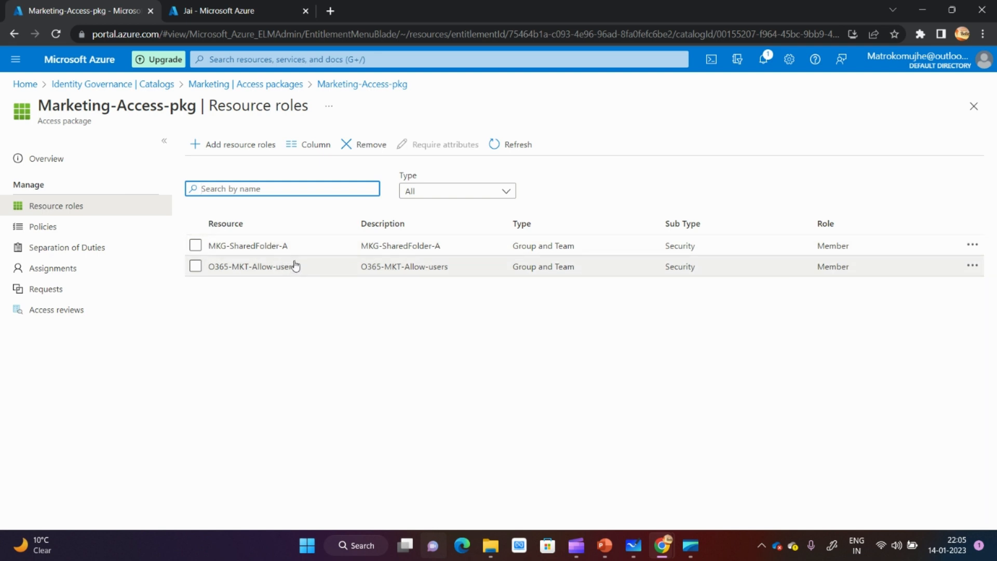
left_click_drag(851, 248, 811, 269)
left_click(161, 234)
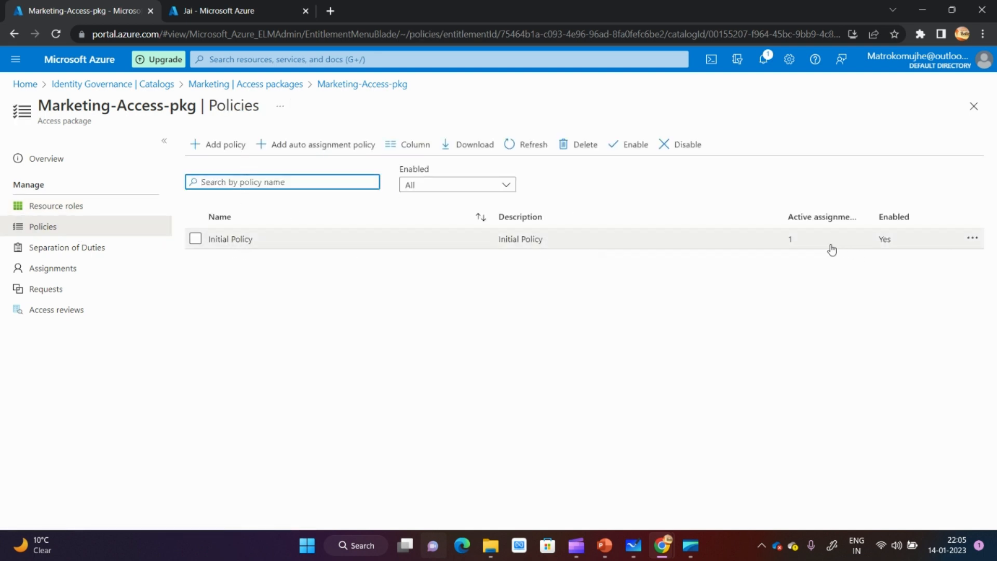
left_click_drag(799, 245, 784, 246)
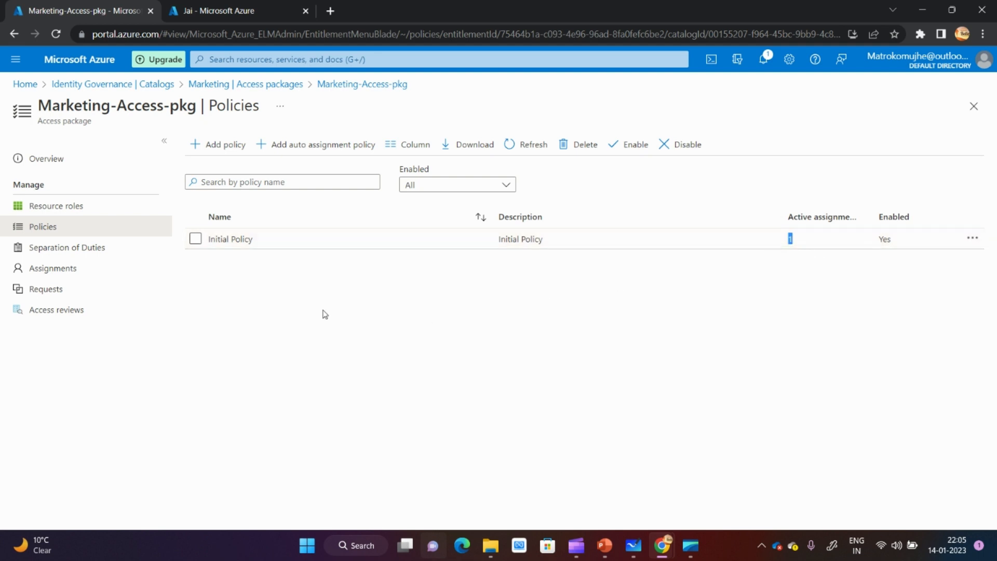
left_click_drag(922, 242, 870, 245)
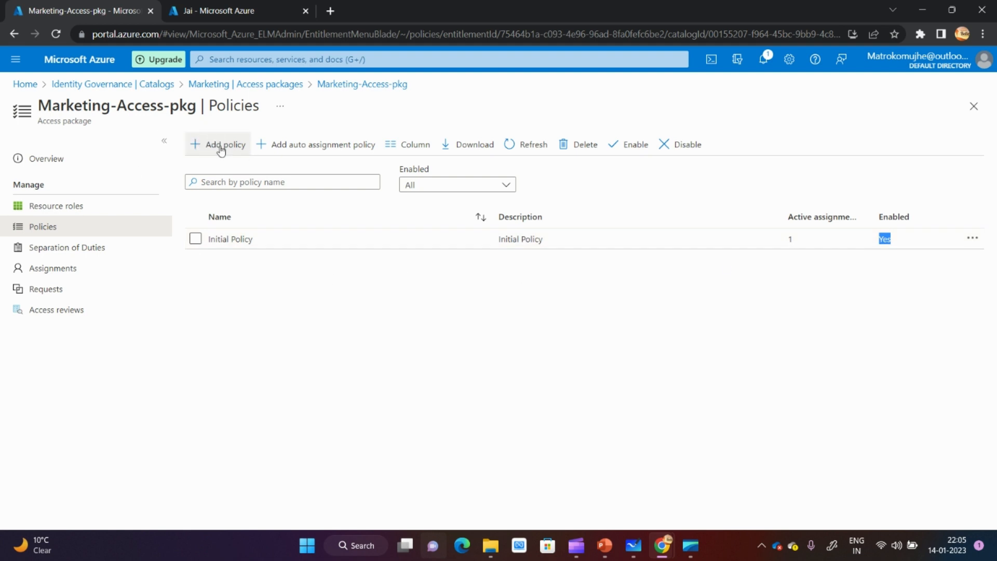
- Open the Separation of Duties page of Marketing-Access-pkg and highlight the package name in its heading
left_click(68, 248)
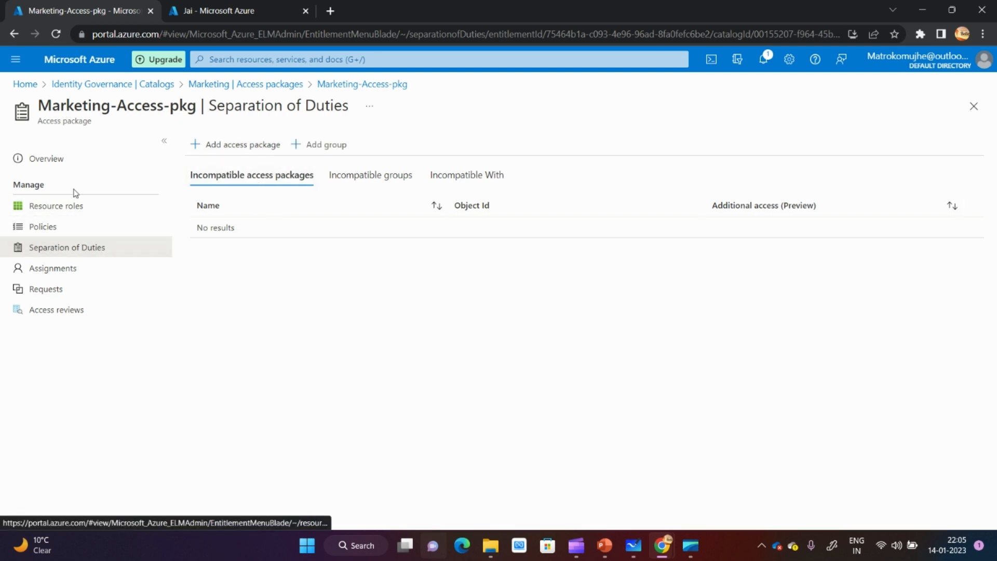
left_click_drag(46, 105, 197, 107)
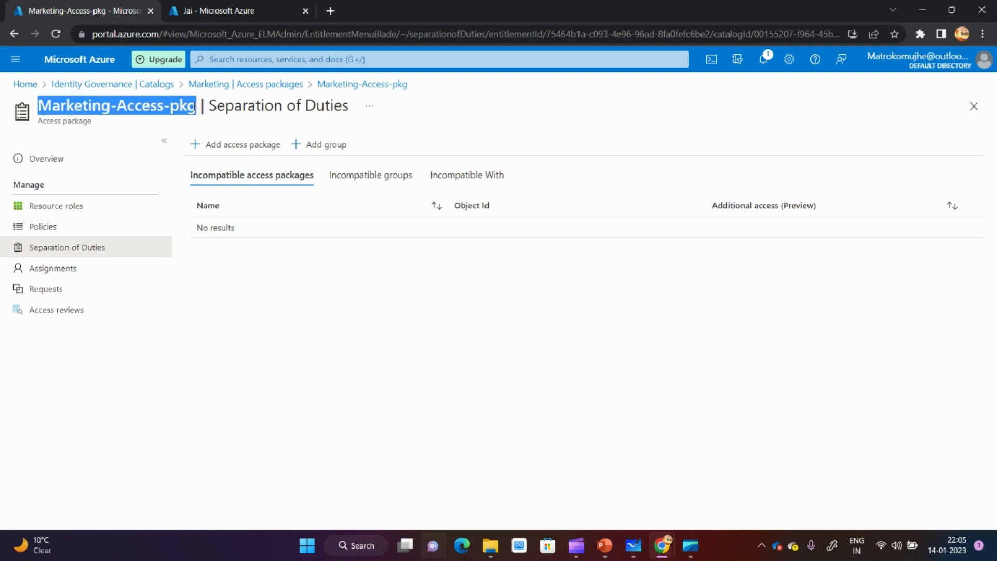
left_click(48, 106)
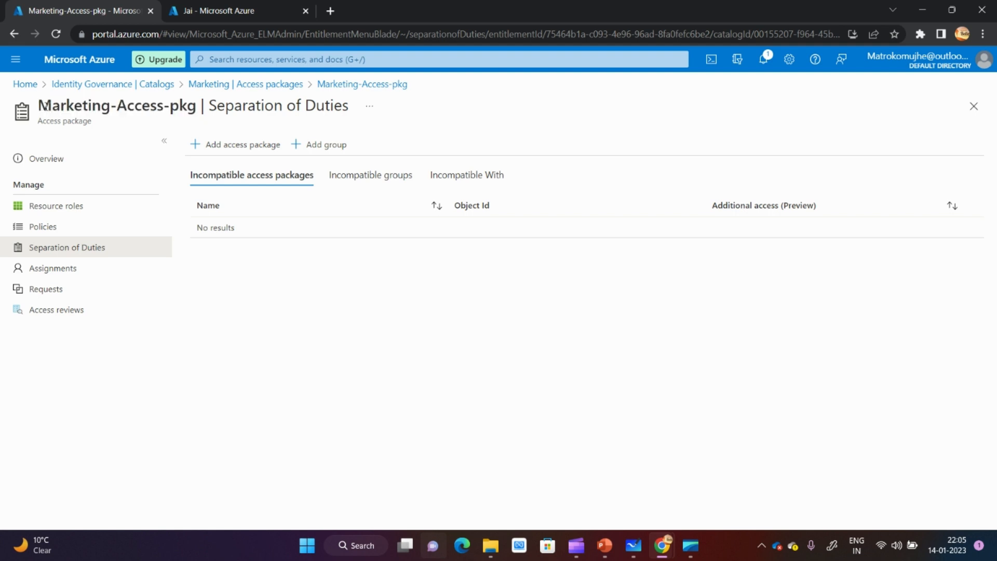
left_click_drag(46, 106, 194, 109)
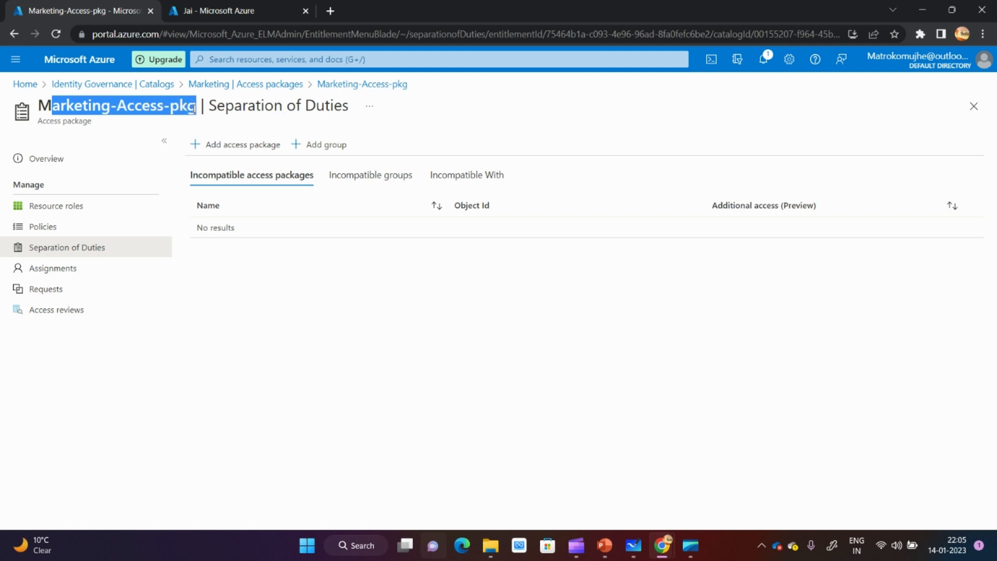
- Open Identity Governance in the second Azure portal tab and list its access packages
left_click(237, 5)
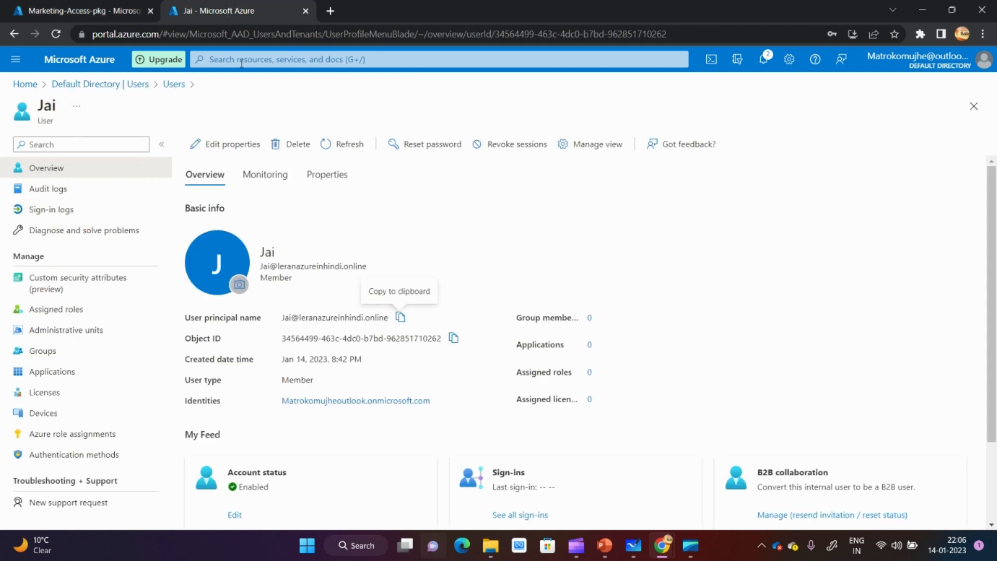
left_click(263, 59)
left_click(357, 273)
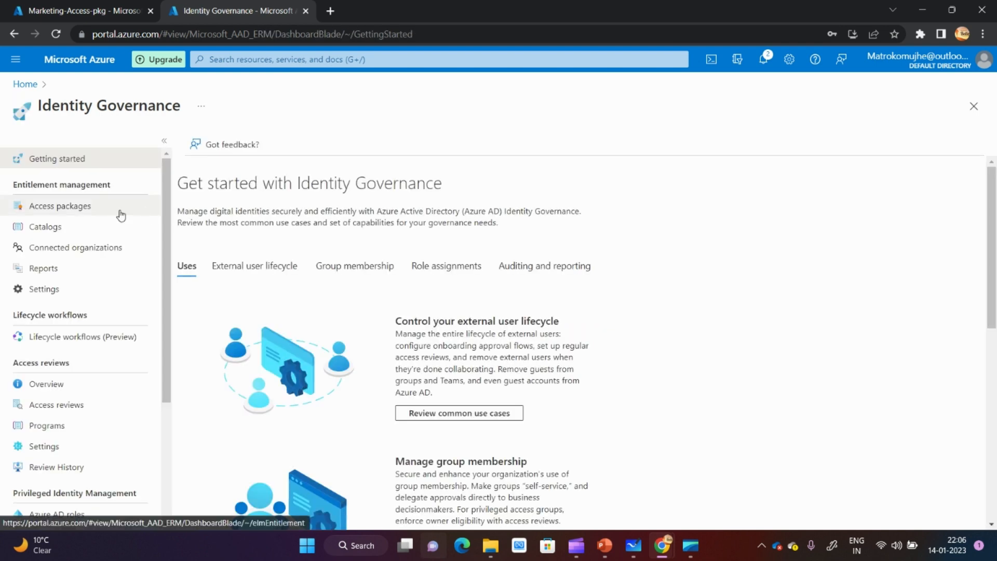
left_click(59, 208)
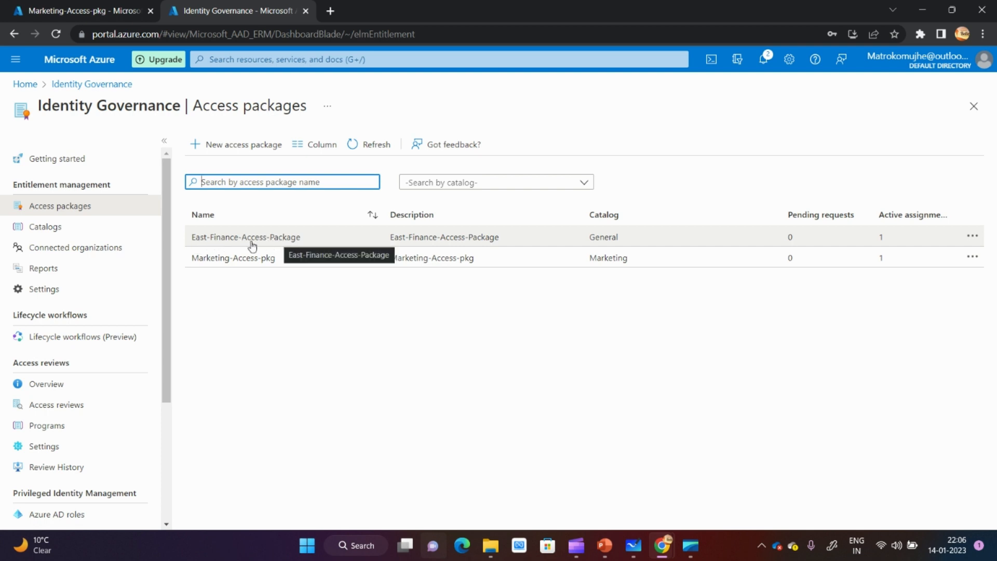
- Switch to the catalog diagram in Microsoft Whiteboard and undo the last change to the small square
mouse_move(632, 546)
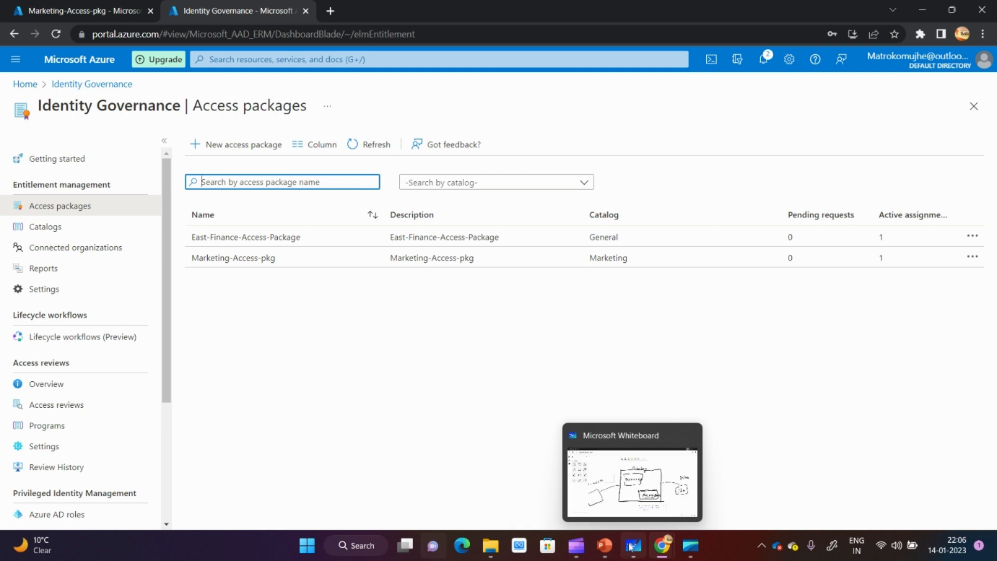
left_click(629, 492)
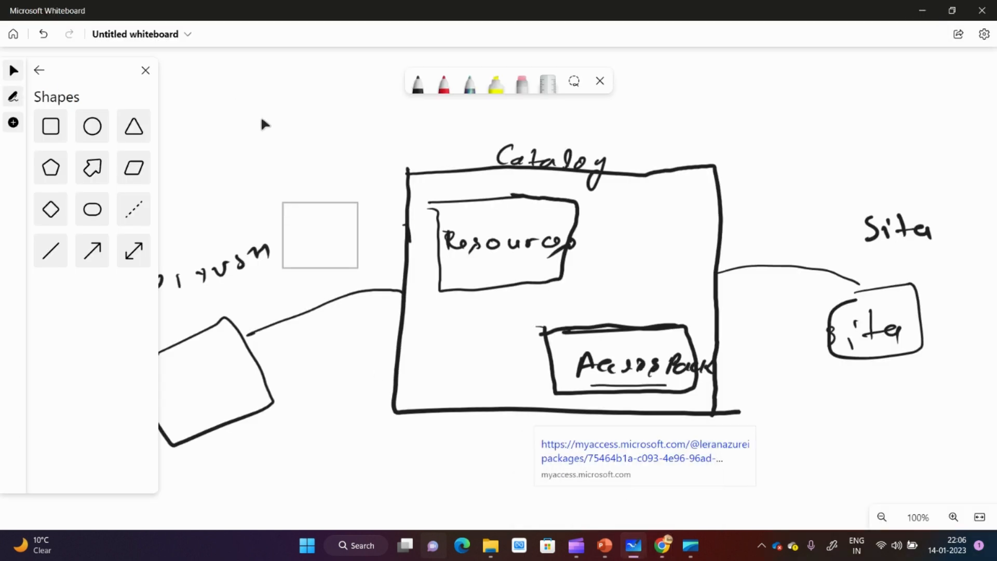
key("ctrl+z")
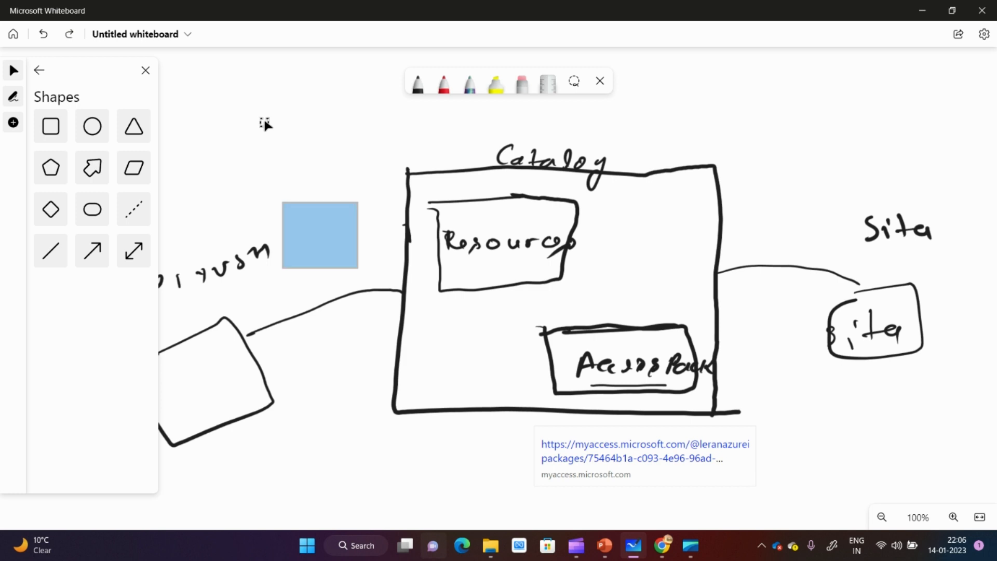
- Launch Paint by running the command mspaint
key("super+r")
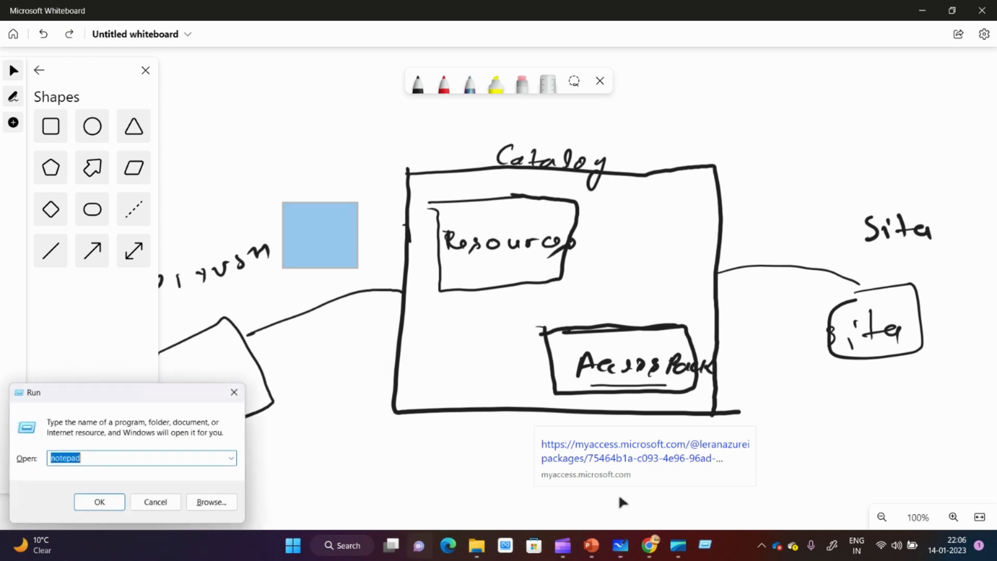
type("mspain")
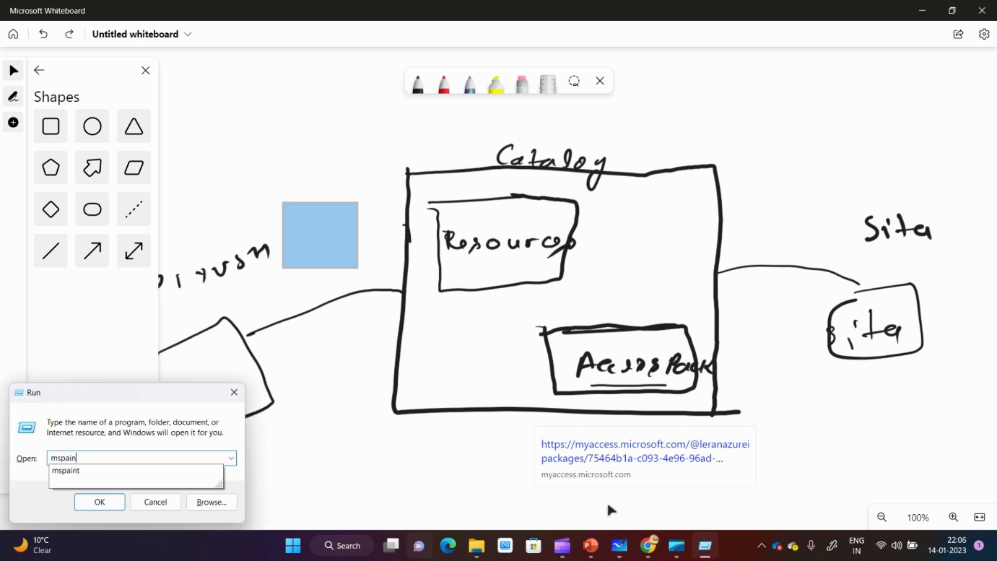
type("t")
key("Return")
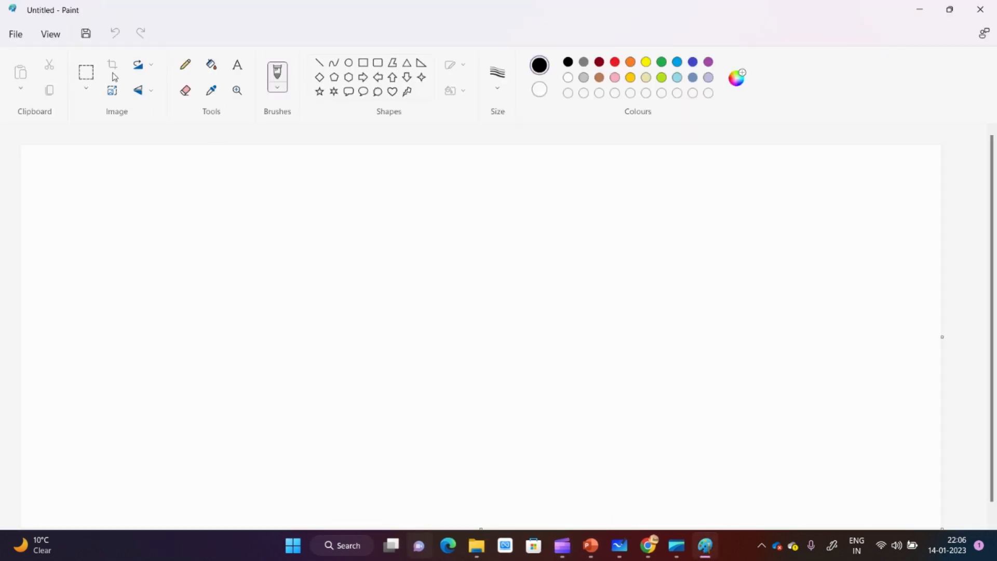
- Draw a rectangle on the blank canvas and add the text label "Access1" above it
left_click(364, 65)
left_click_drag(272, 244, 410, 307)
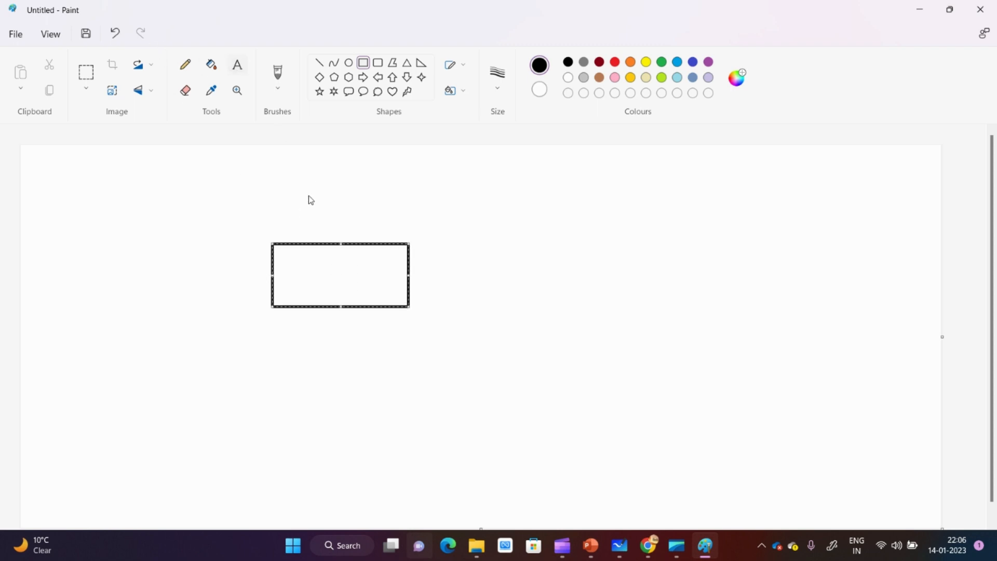
left_click_drag(294, 208, 442, 229)
type("A")
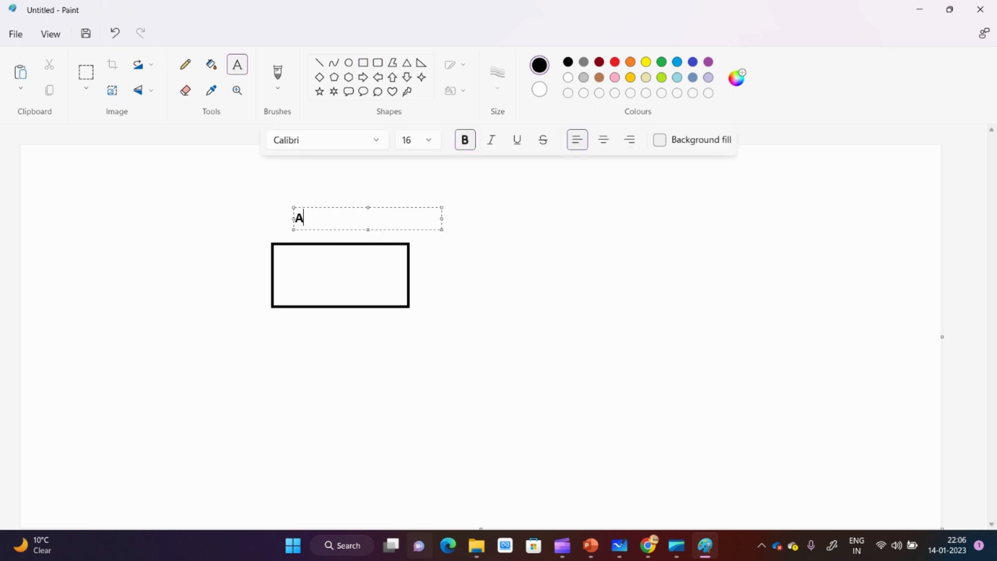
type("ccess1")
left_click(188, 62)
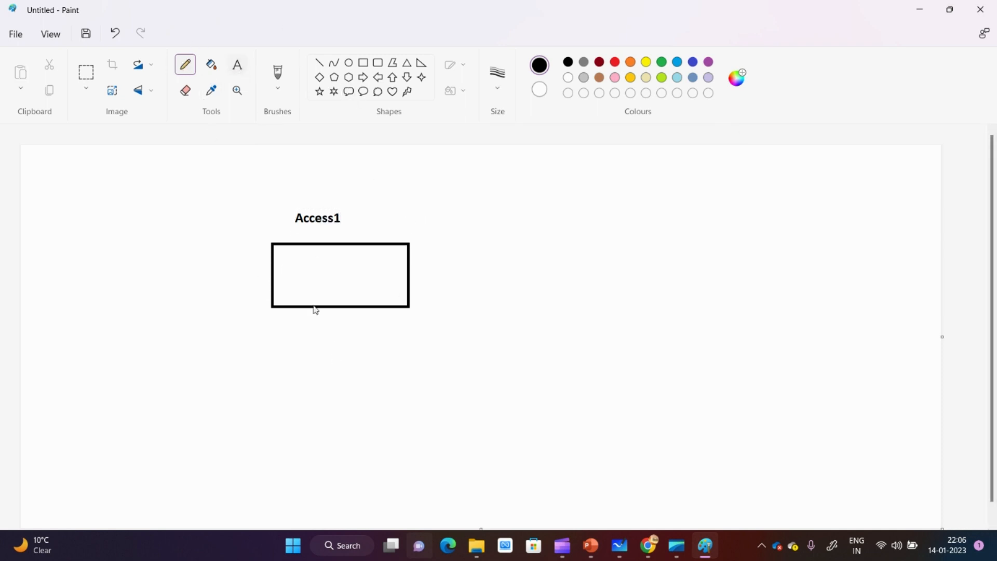
- Add the requester's first name as text inside the Access1 rectangle
left_click(238, 65)
left_click_drag(298, 264, 446, 285)
type("Sita")
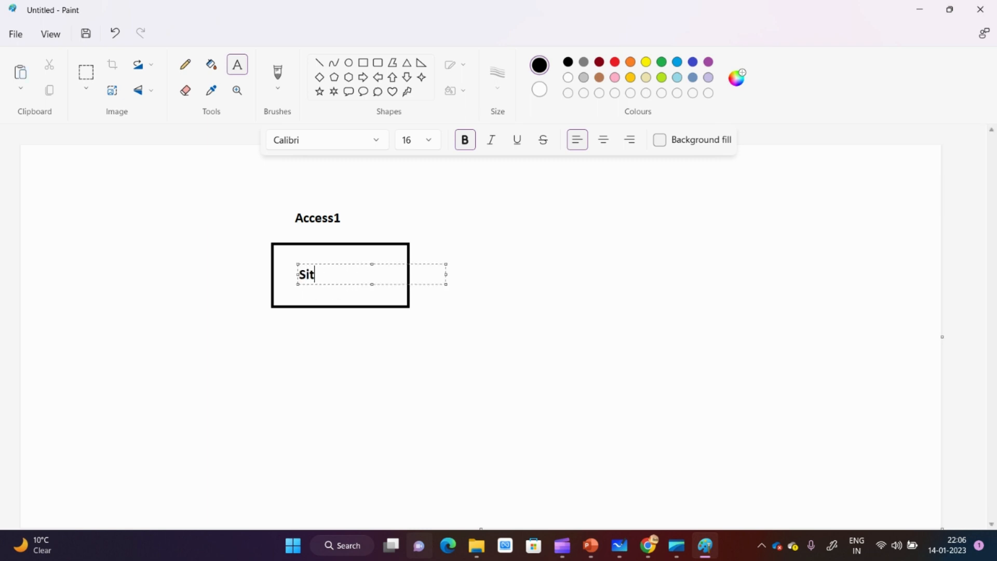
- Draw a second, wider rectangle below the first and label it "Access2" above its upper edge
left_click(363, 63)
left_click_drag(275, 358, 470, 418)
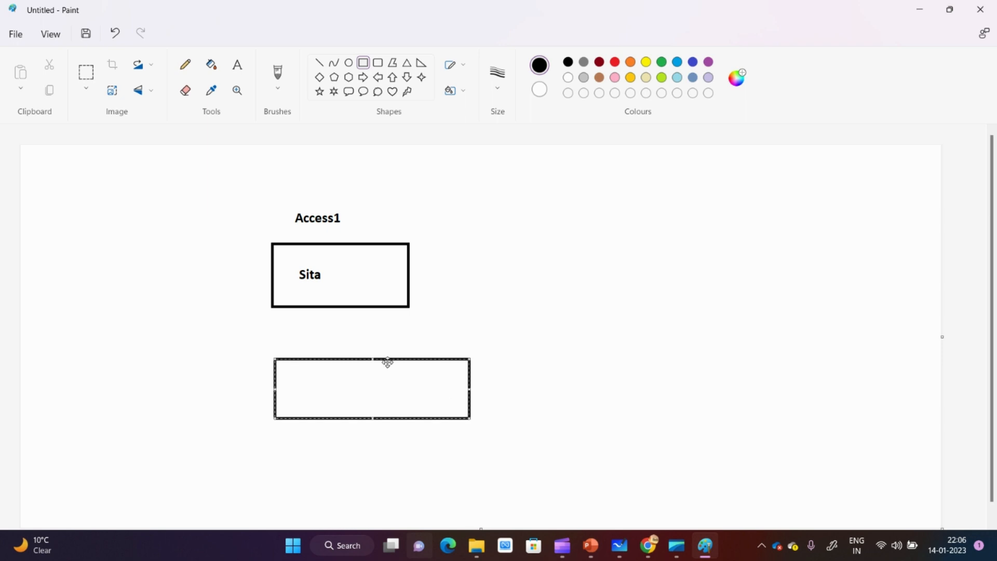
left_click(289, 324)
left_click(238, 64)
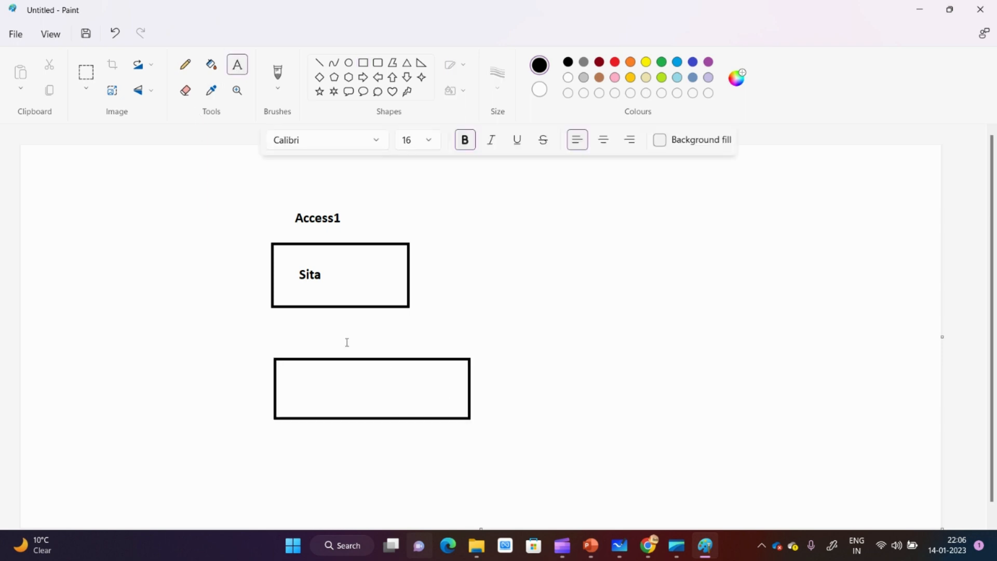
left_click_drag(410, 353, 415, 356)
type("Access2")
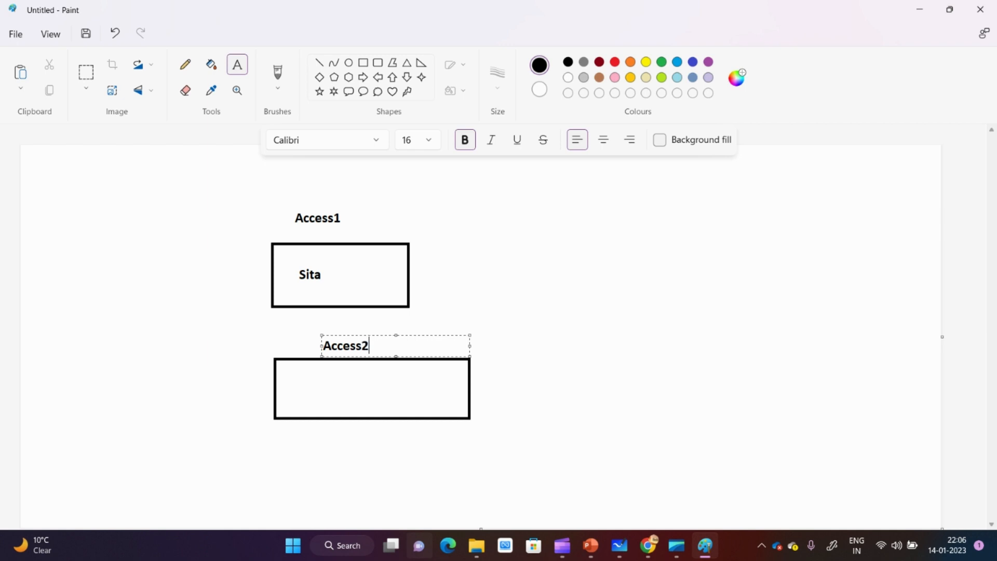
left_click(446, 332)
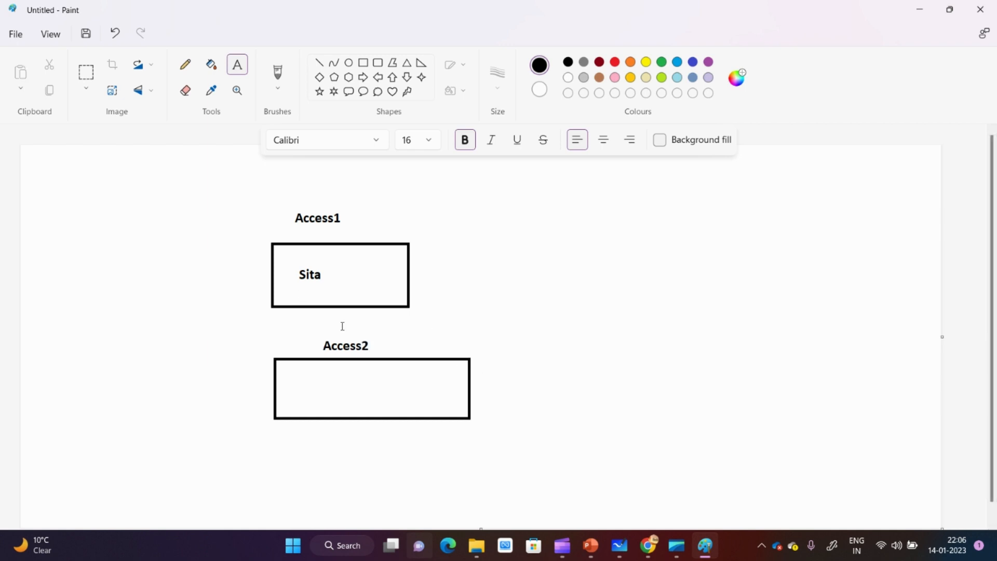
- Cross out the Access2 rectangle with two diagonal pencil strokes
left_click(185, 65)
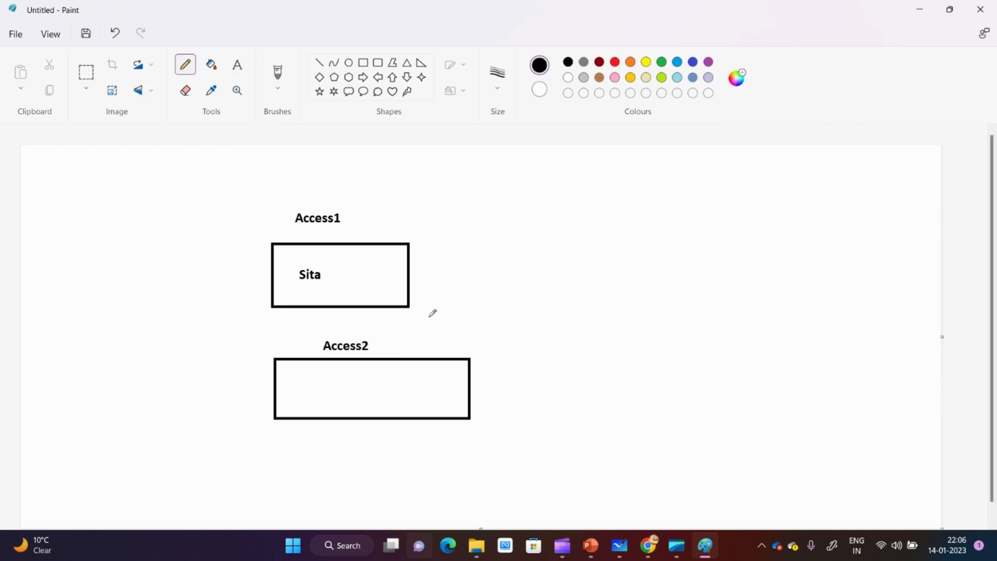
left_click_drag(429, 333, 331, 431)
left_click_drag(310, 353, 449, 420)
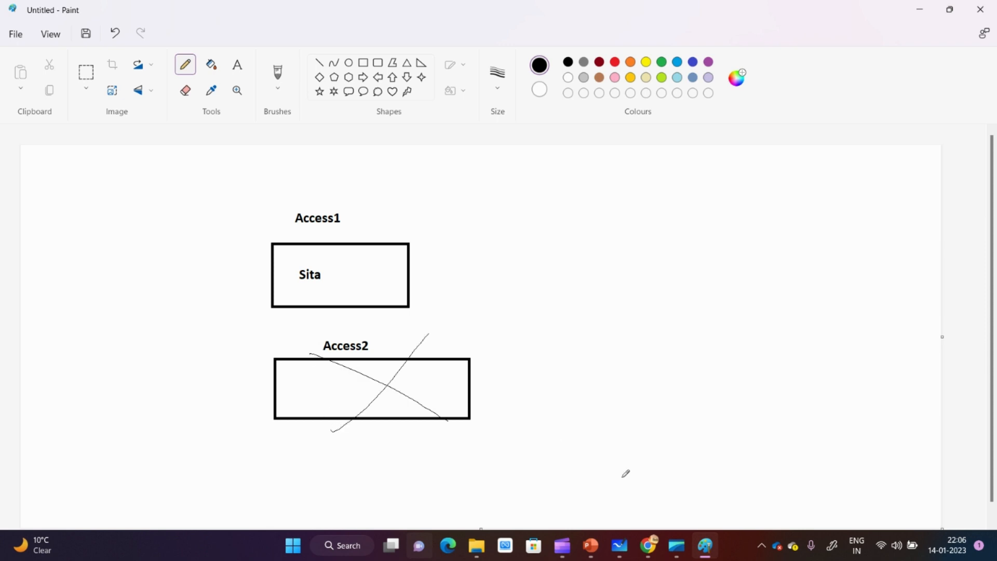
- Switch from Paint to the Separation of Duties page of Marketing-Access-pkg in the Azure portal in Chrome
left_click_drag(381, 345, 542, 294)
mouse_move(648, 545)
left_click(561, 473)
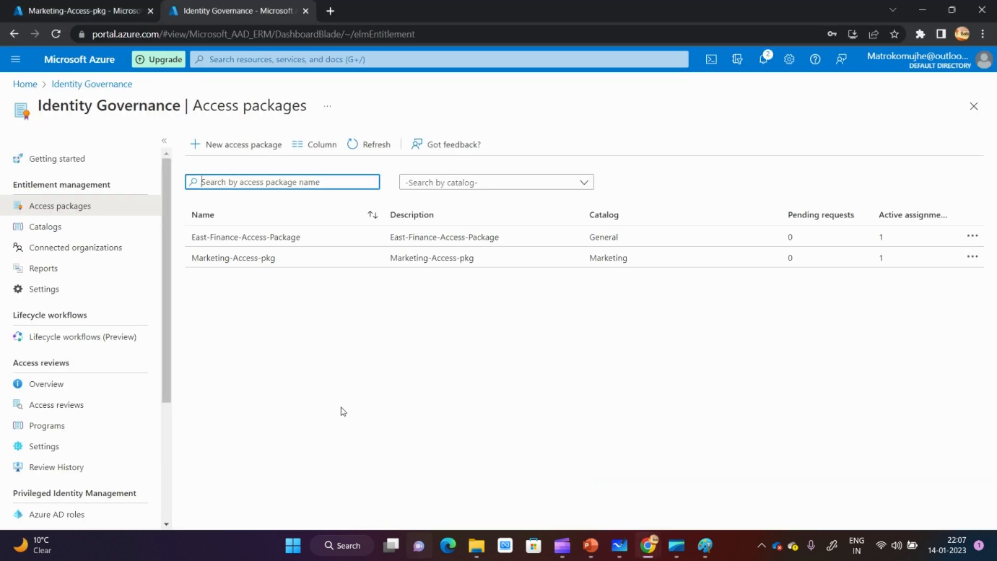
left_click(94, 10)
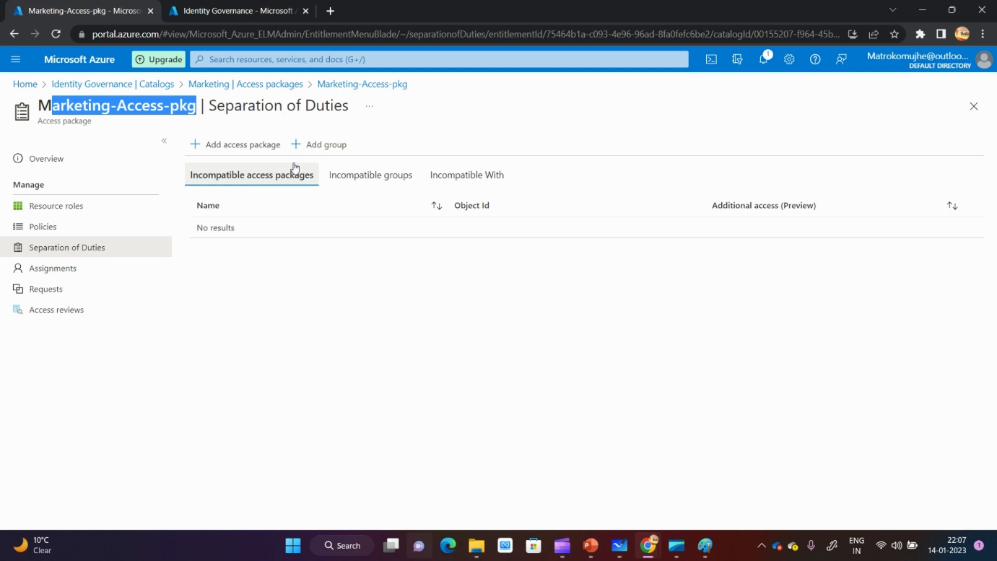
- Add East-Finance-Access-Package as an incompatible access package for Marketing-Access-pkg and dismiss the notification
left_click(226, 148)
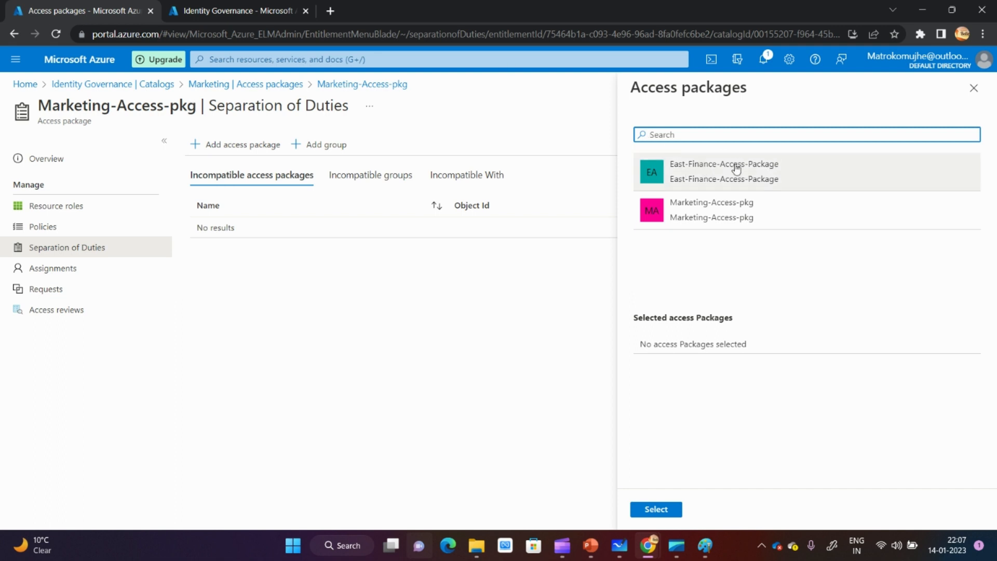
left_click(737, 169)
left_click(656, 509)
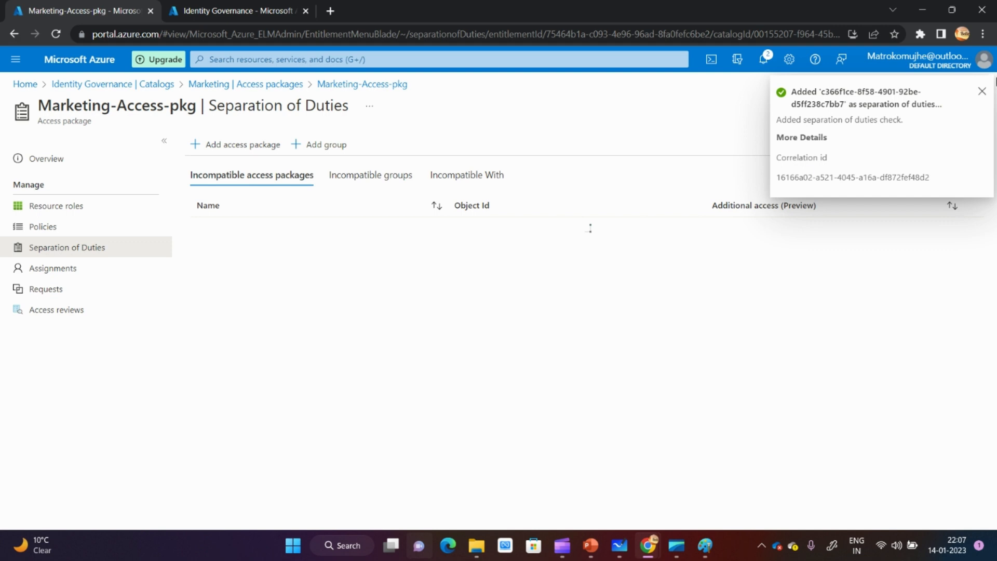
left_click(982, 93)
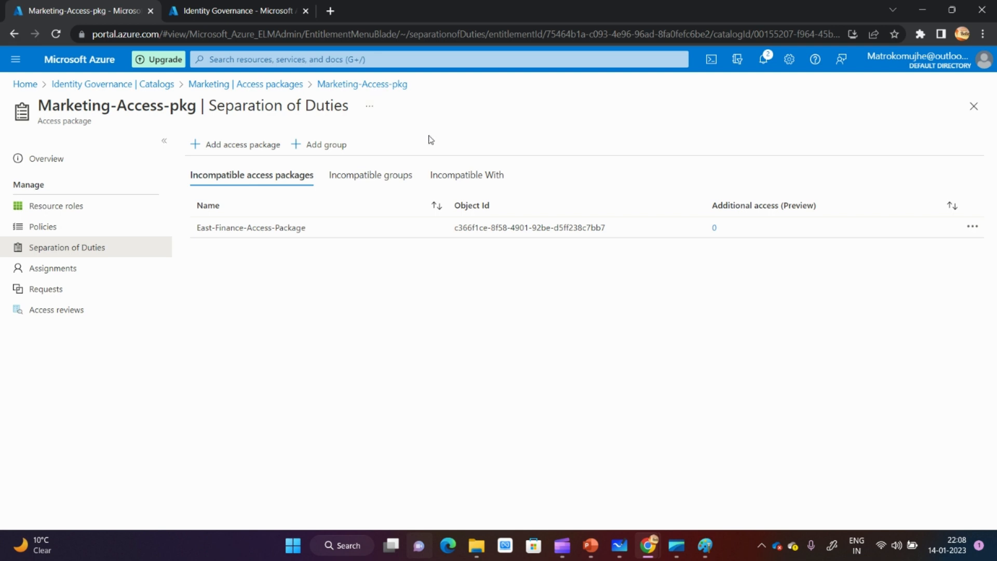
- Review the assignments and their delivery status, the requests and the access reviews of Marketing-Access-pkg
left_click_drag(349, 110, 212, 111)
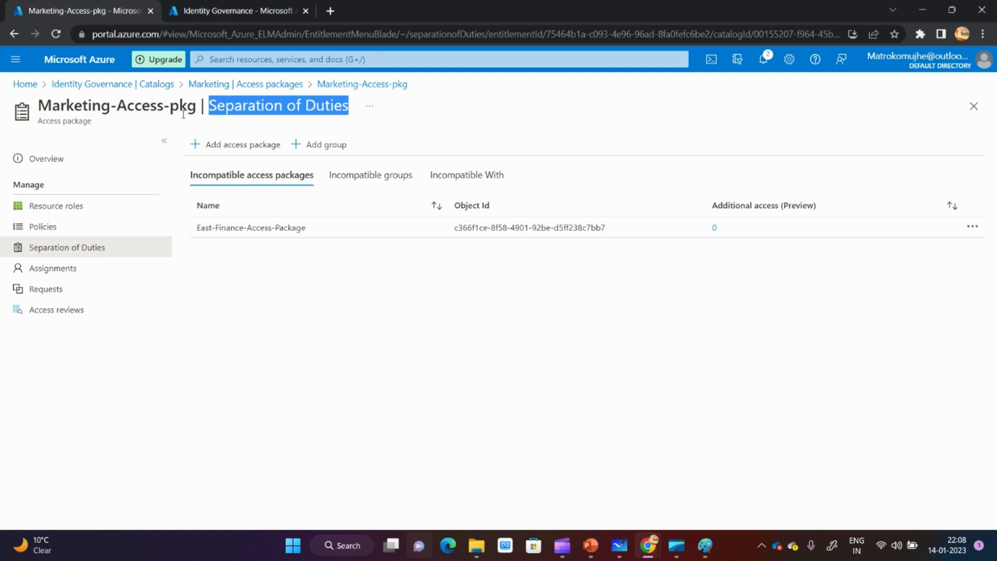
left_click(54, 271)
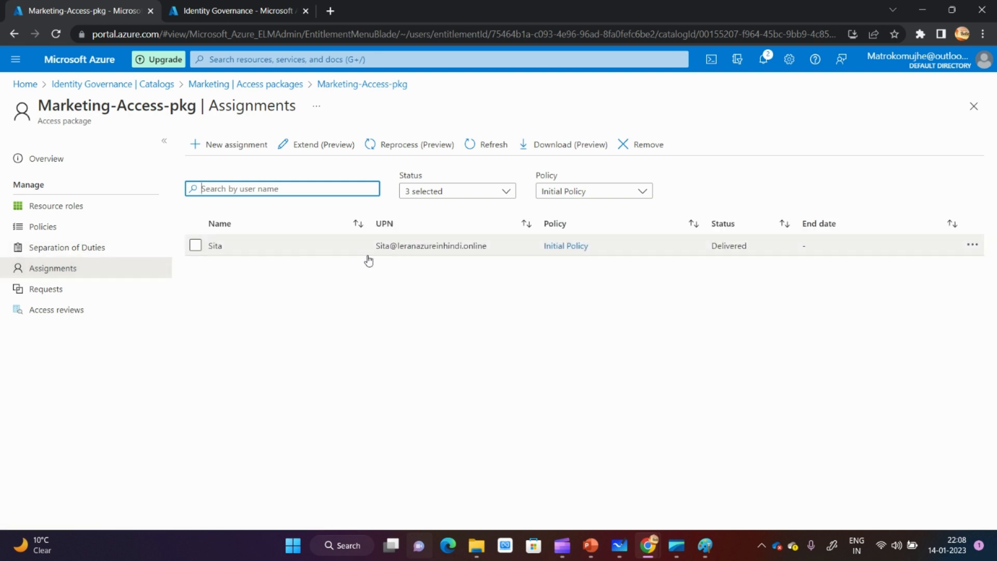
left_click_drag(40, 106, 198, 106)
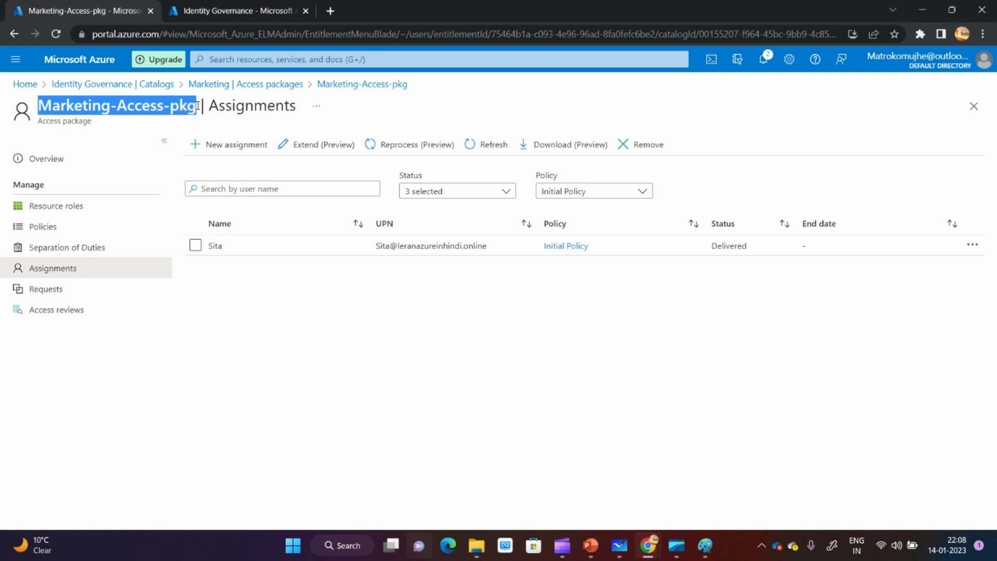
left_click(350, 287)
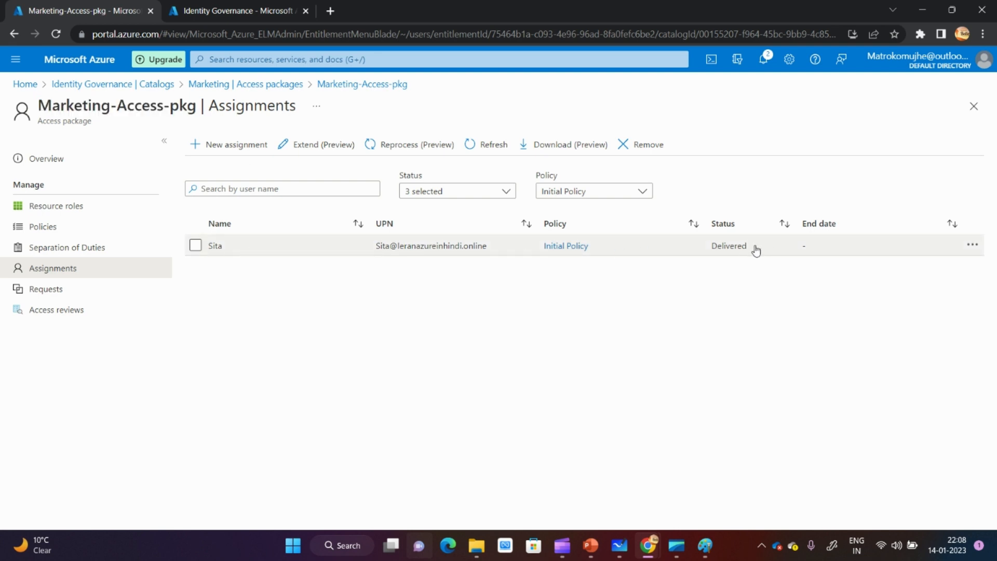
left_click_drag(760, 249, 715, 249)
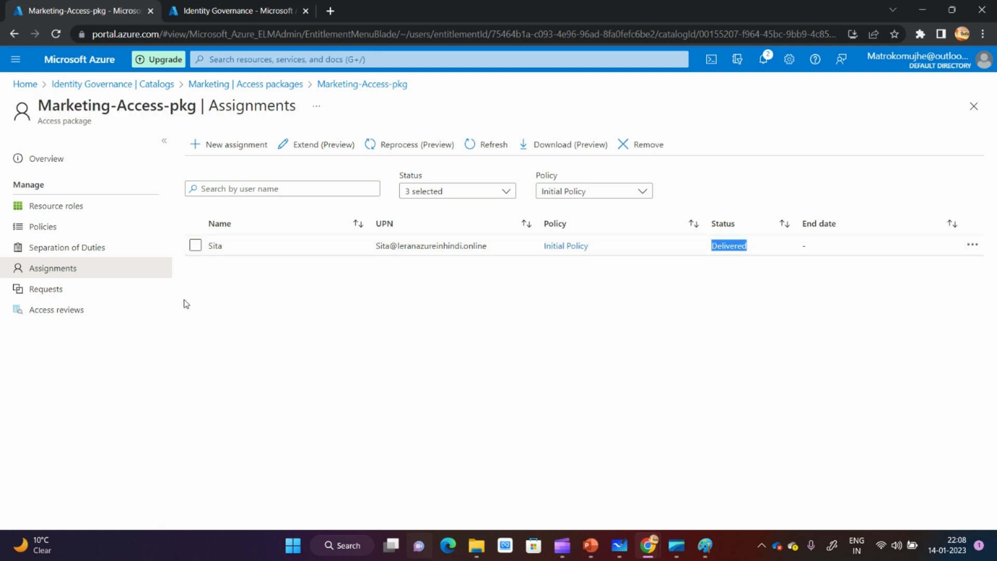
left_click(45, 291)
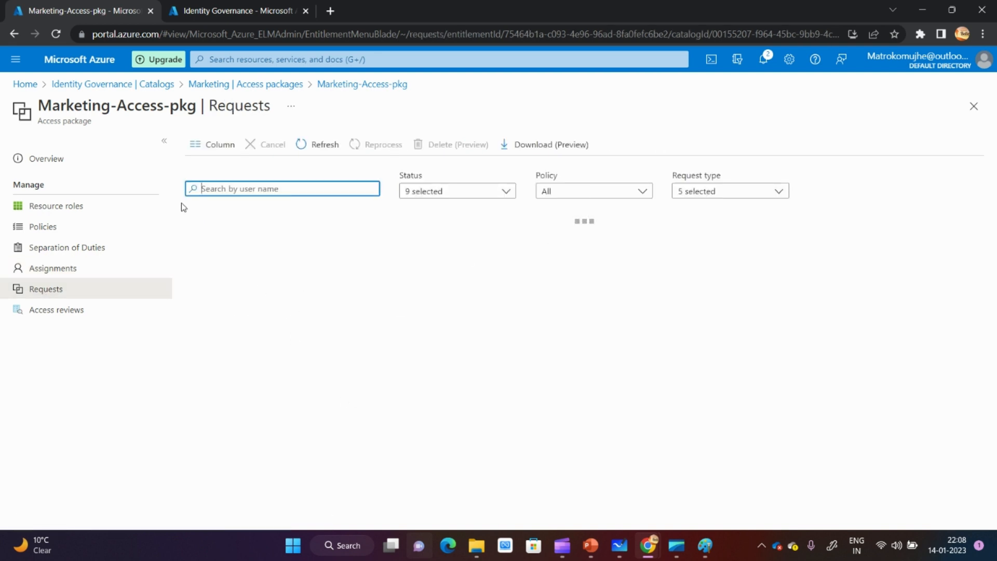
left_click(56, 314)
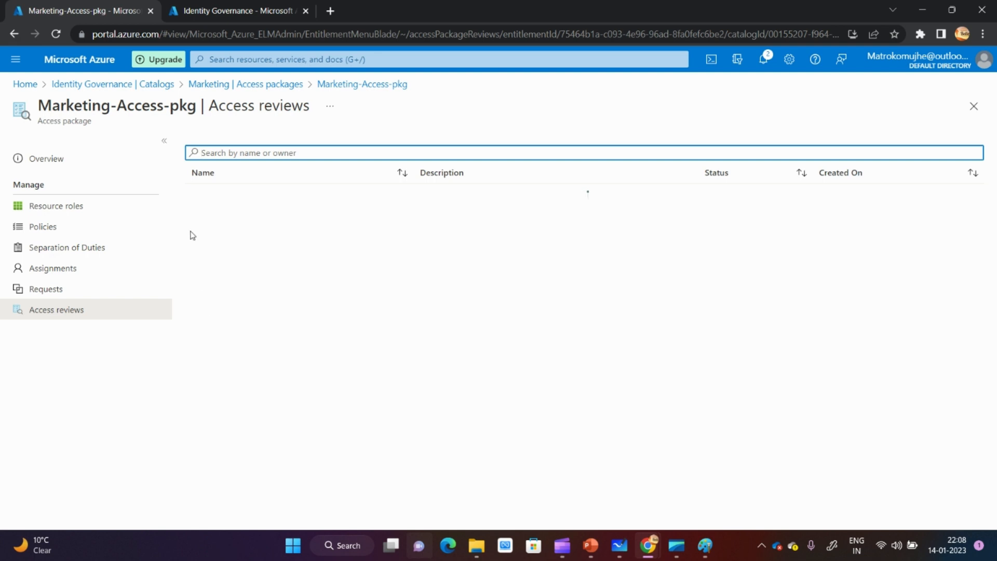
- Return to the Identity Governance catalogs and look over the Entitlement management section
left_click(117, 84)
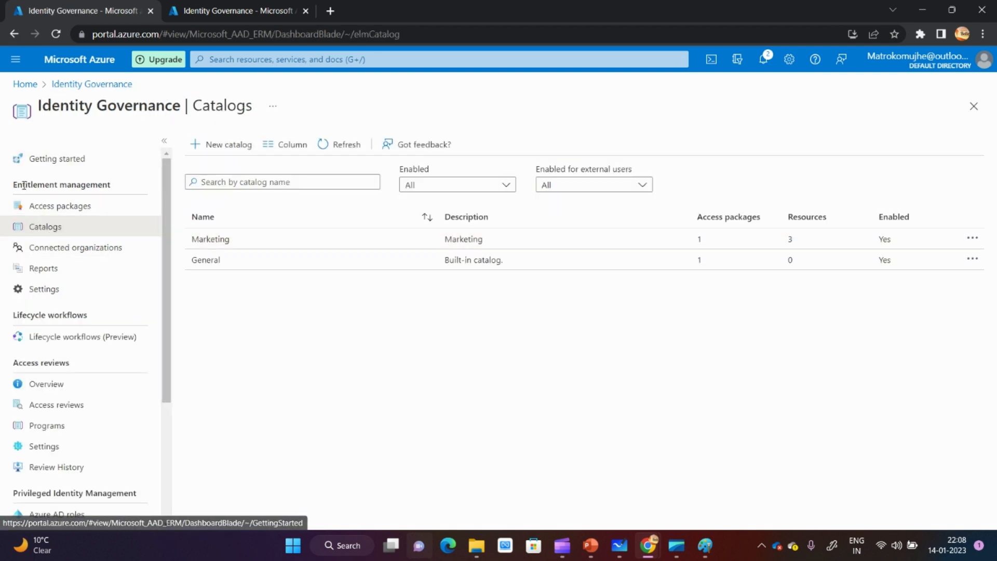
left_click_drag(12, 185, 125, 179)
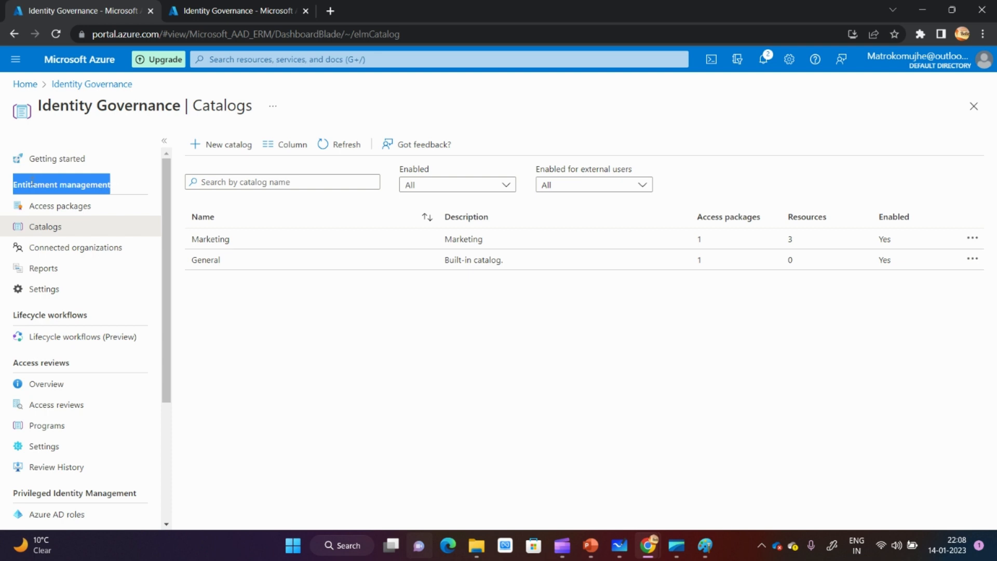
left_click_drag(13, 187, 117, 181)
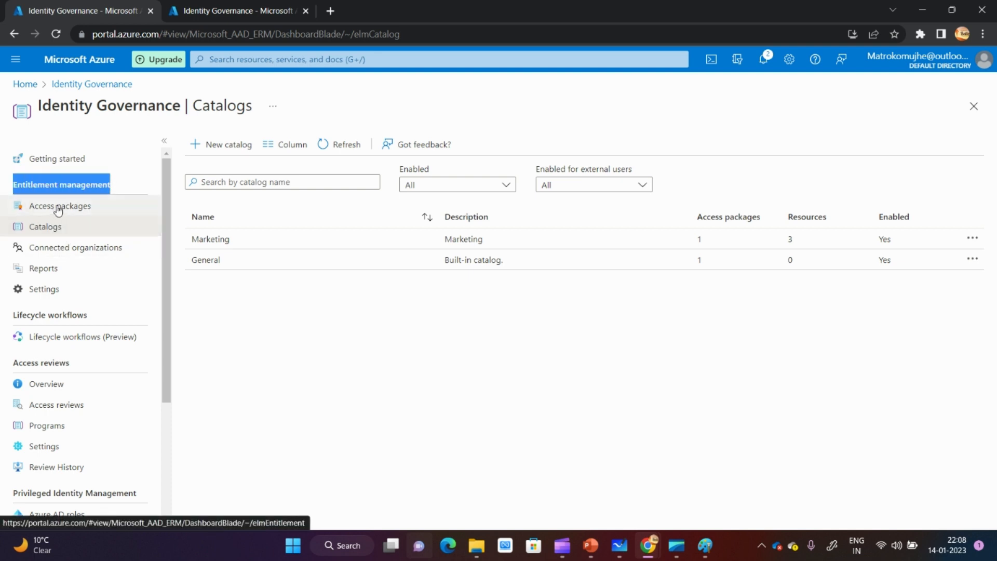
- Open the outlook.com connected organization and examine its directory and domain and its external users
left_click(69, 254)
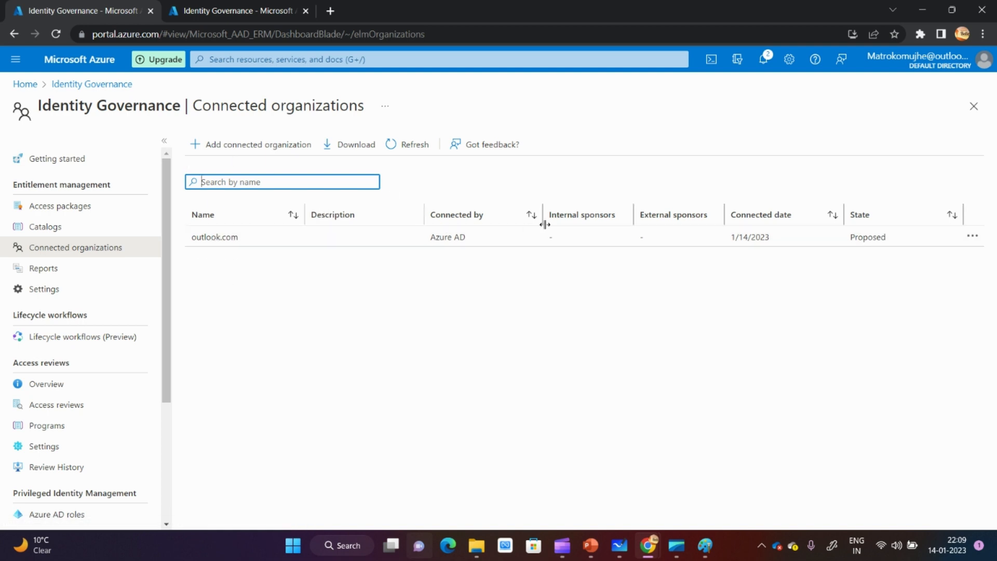
left_click(476, 242)
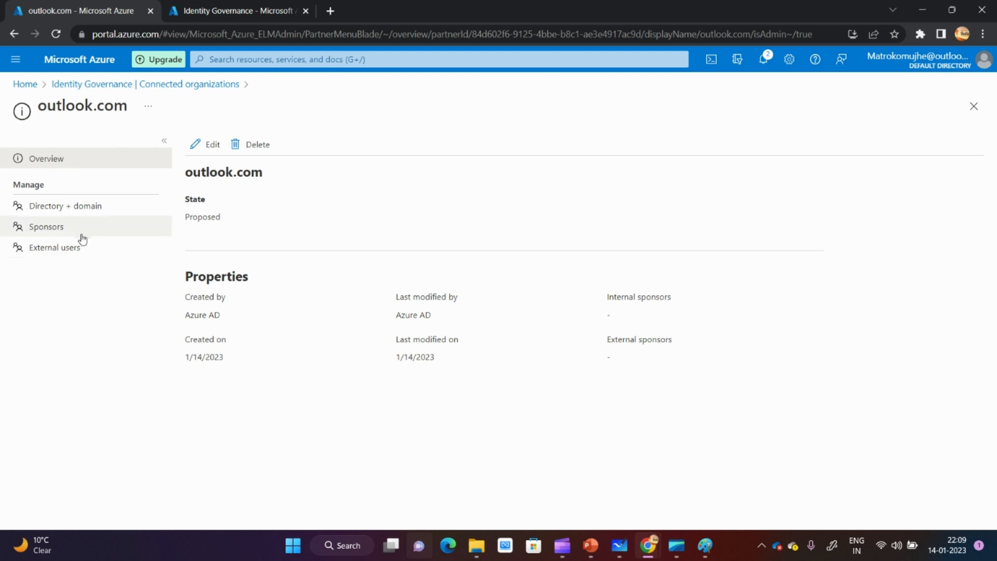
left_click(79, 212)
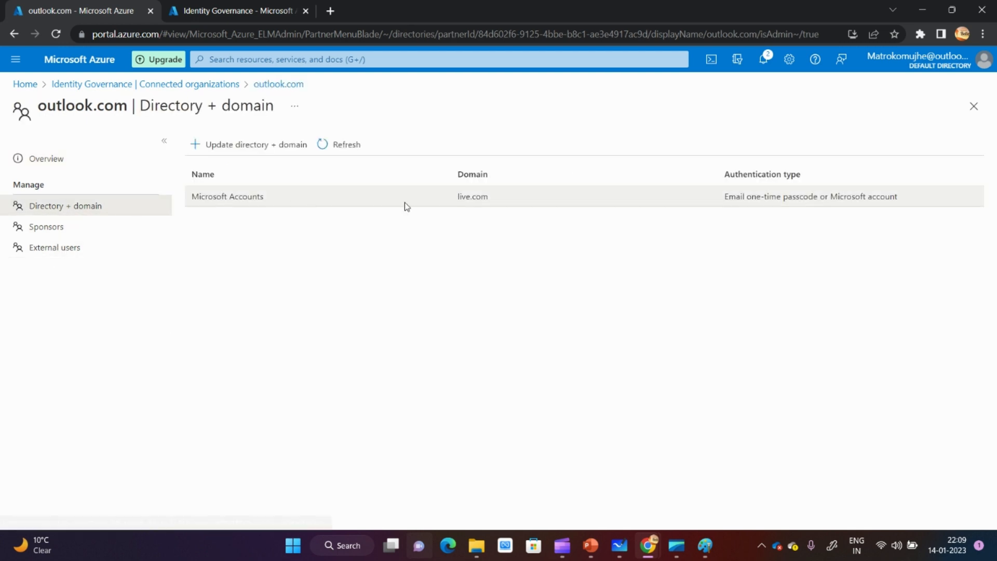
left_click_drag(203, 198, 476, 193)
left_click(625, 266)
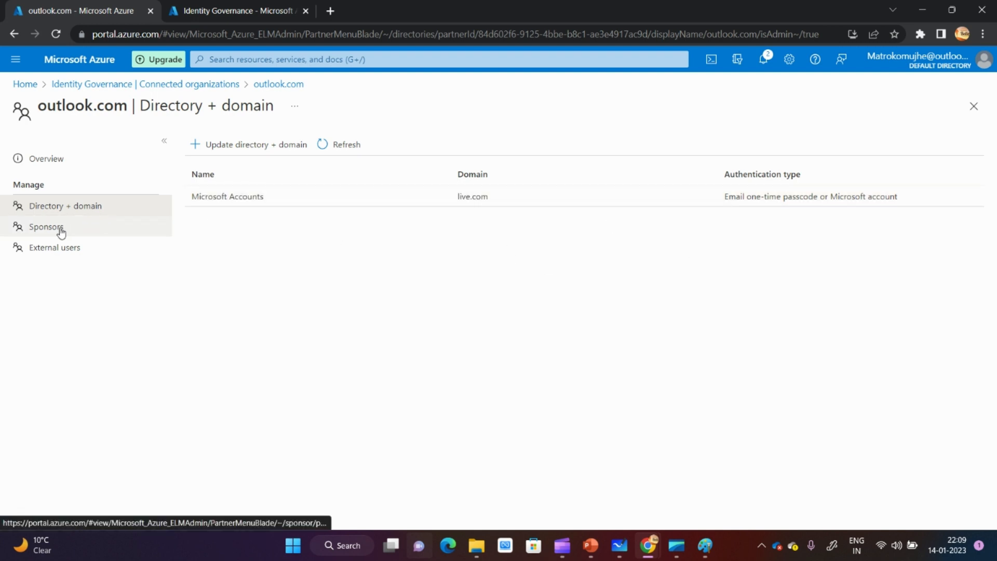
left_click(65, 247)
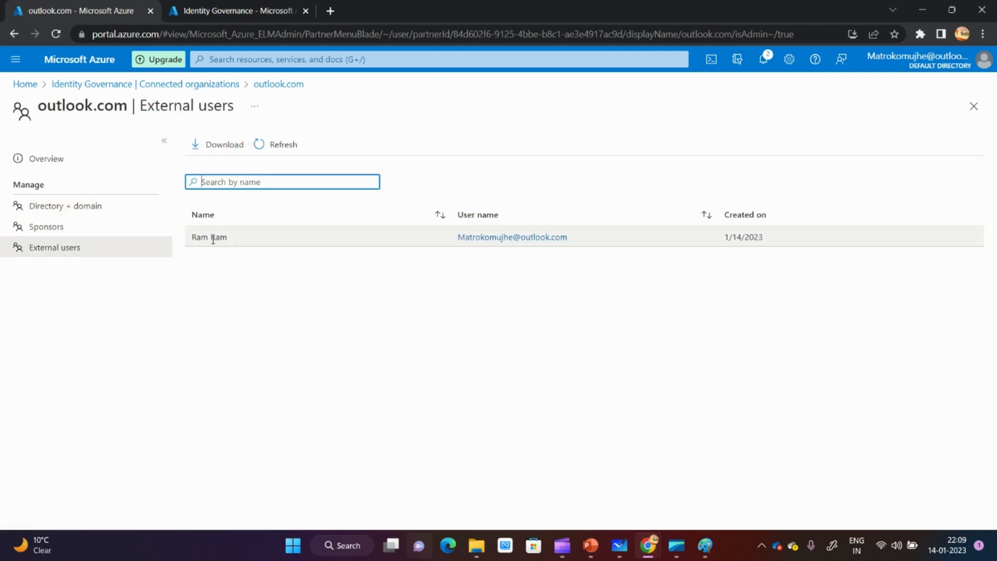
left_click_drag(456, 238, 572, 237)
left_click(595, 319)
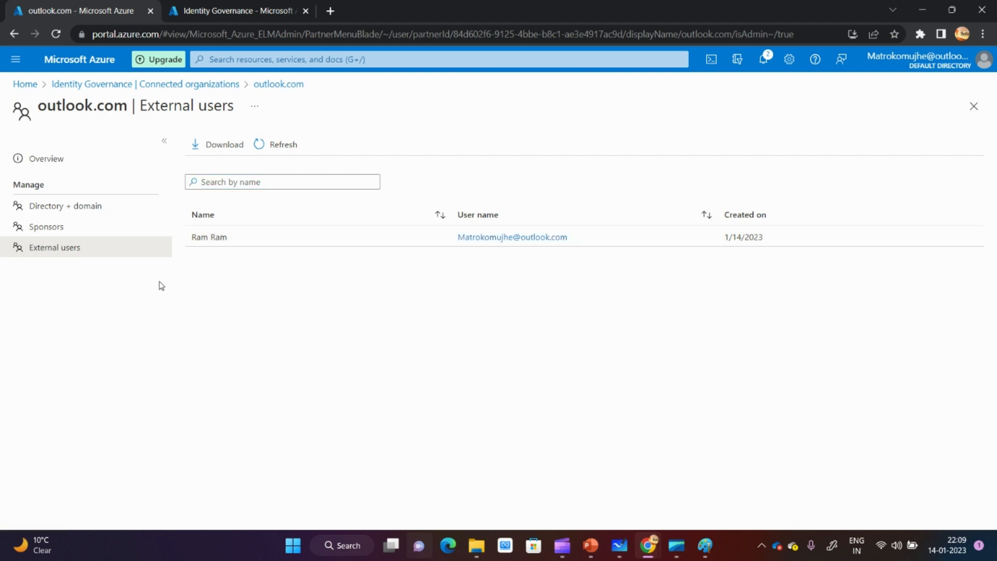
- Run the access packages report for the user who holds Marketing-Access-pkg and view that user's assigned packages
left_click(200, 85)
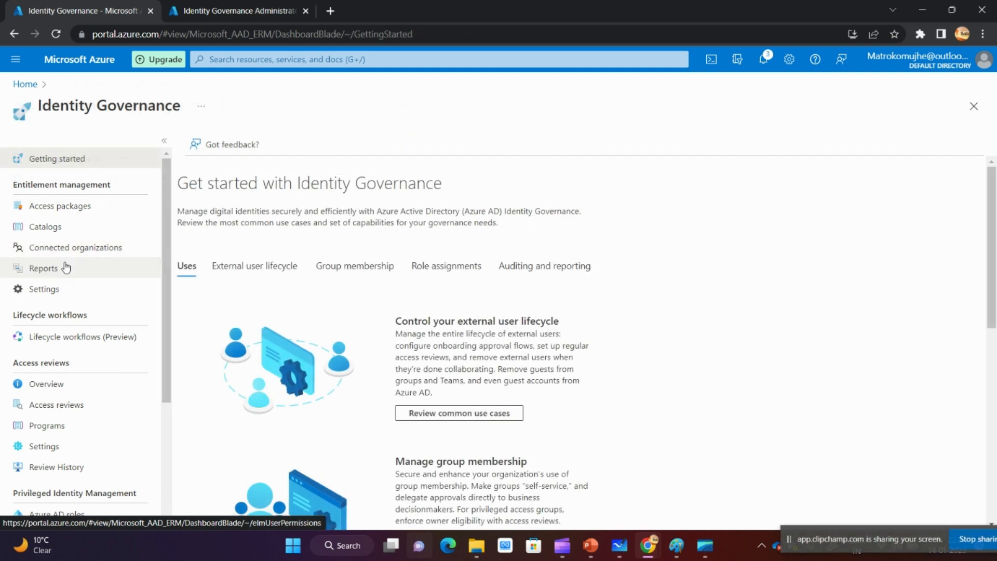
left_click(50, 270)
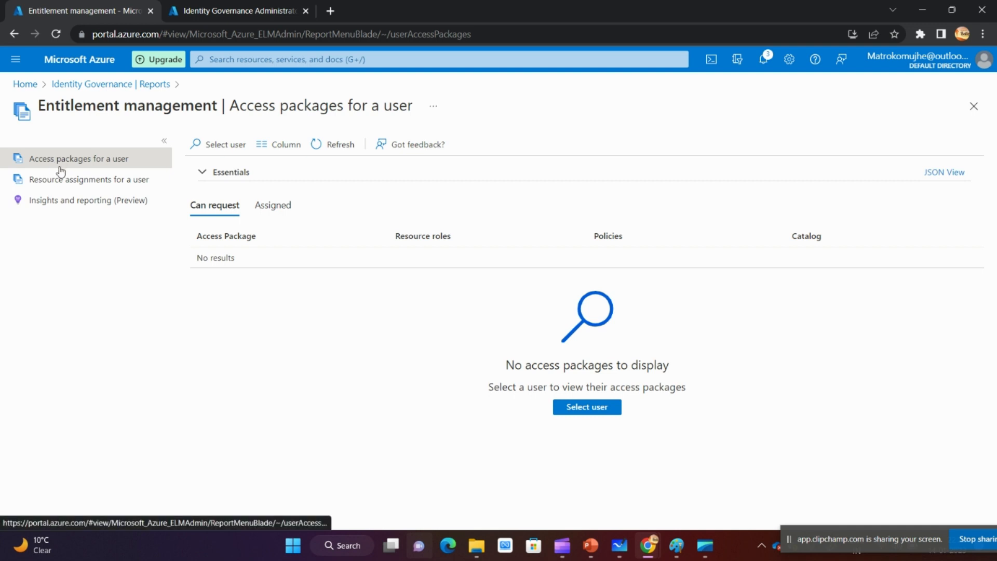
left_click(593, 410)
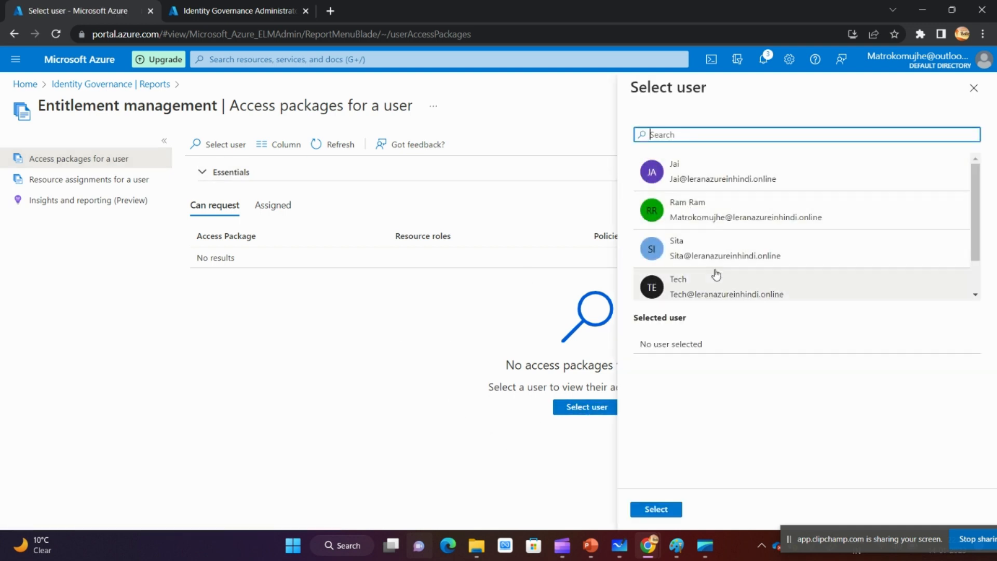
left_click(727, 259)
left_click(656, 510)
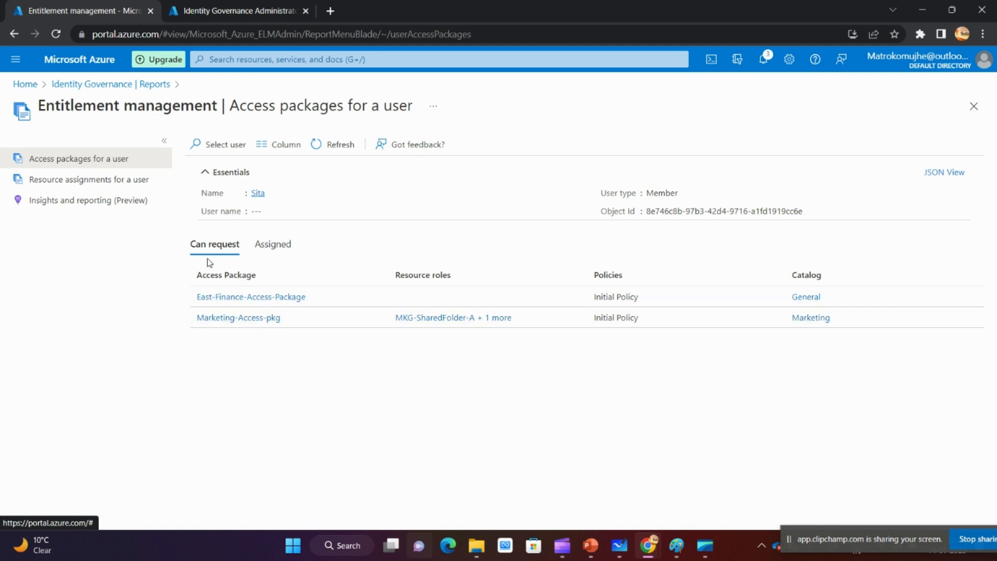
left_click(270, 246)
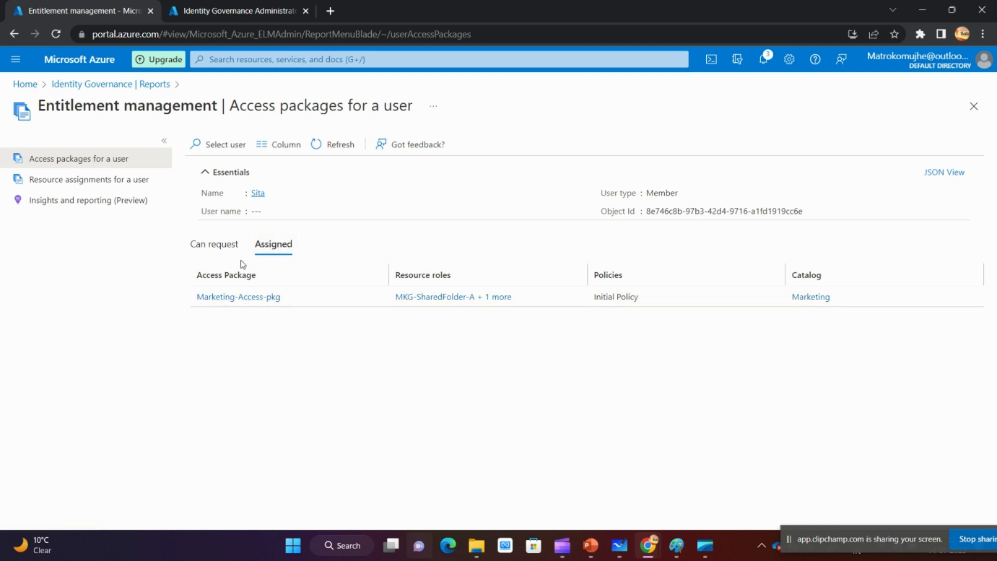
- Run the resource assignments report for the same user
left_click(68, 182)
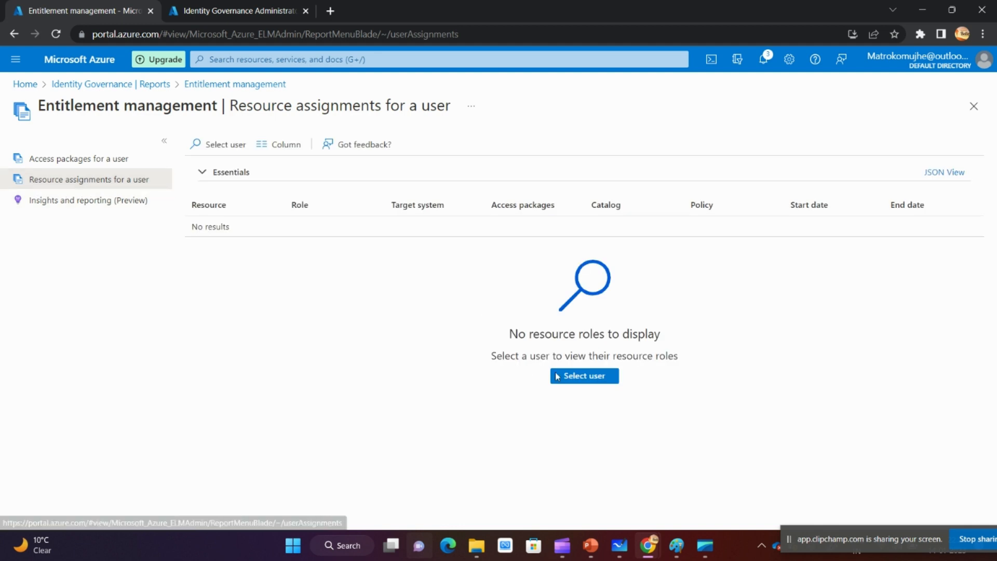
left_click(577, 382)
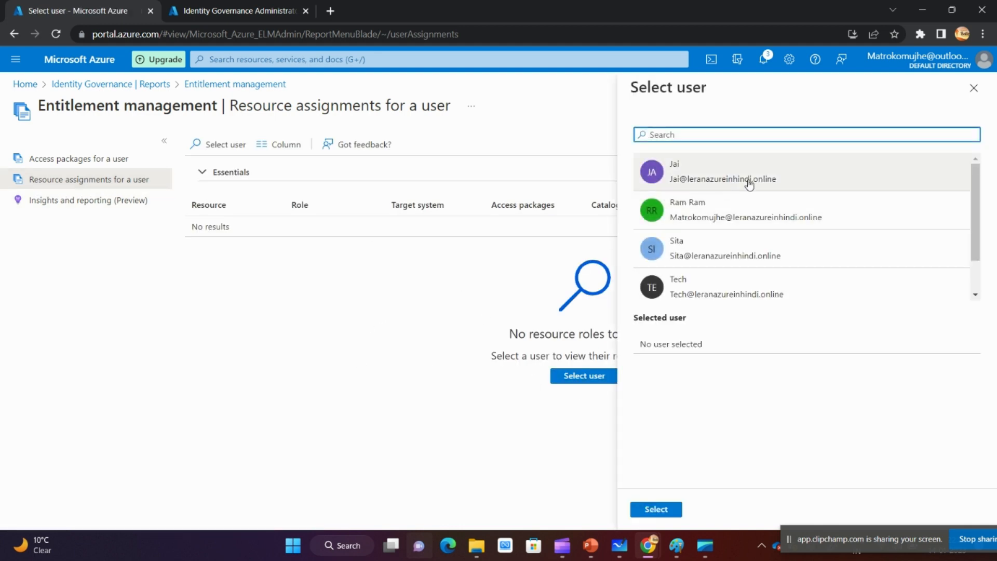
left_click(728, 257)
left_click(664, 511)
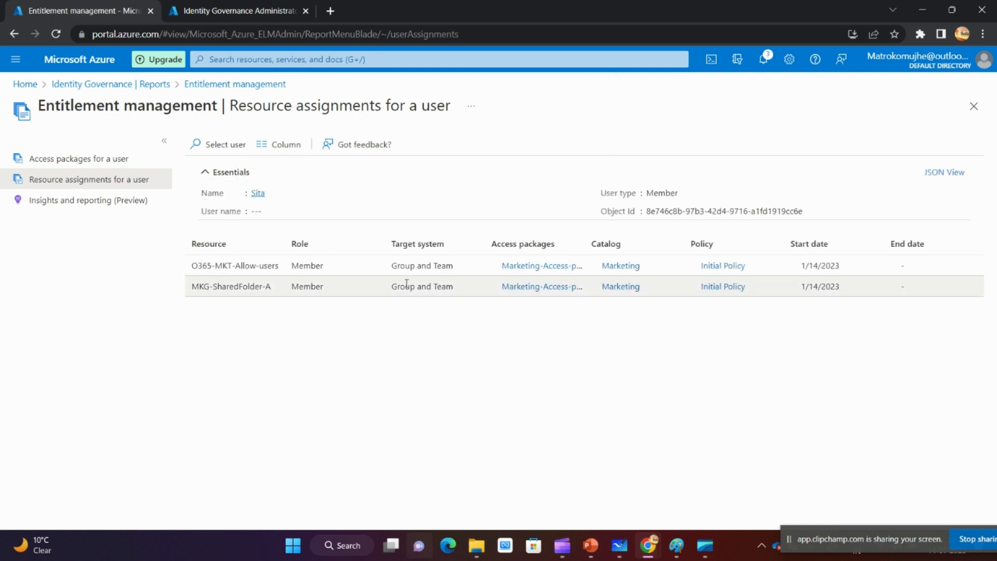
- Open the Entitlement management settings and examine the external user lifecycle options for blocking sign-in, removing users and days before removal
left_click(146, 88)
left_click(44, 292)
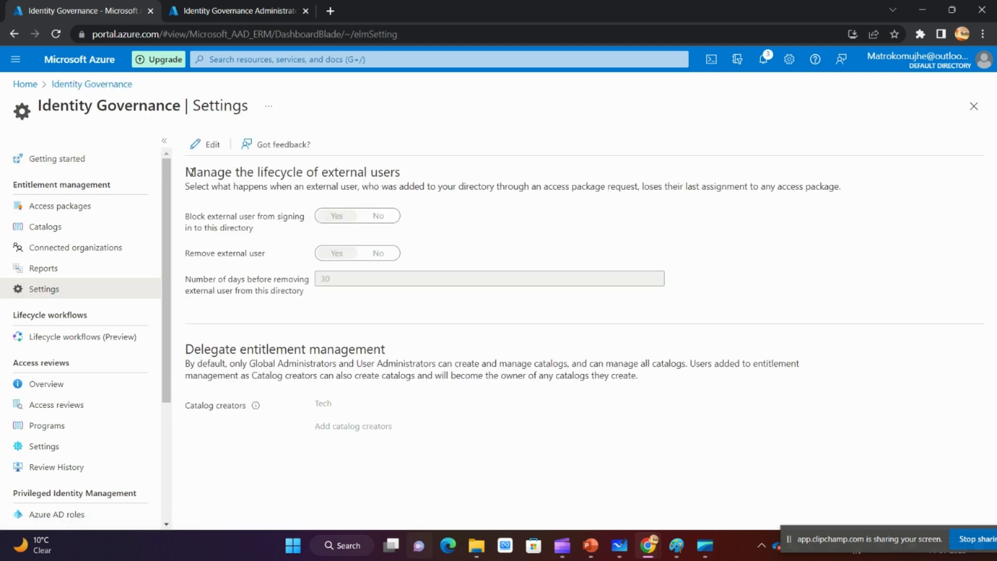
left_click_drag(186, 172, 404, 172)
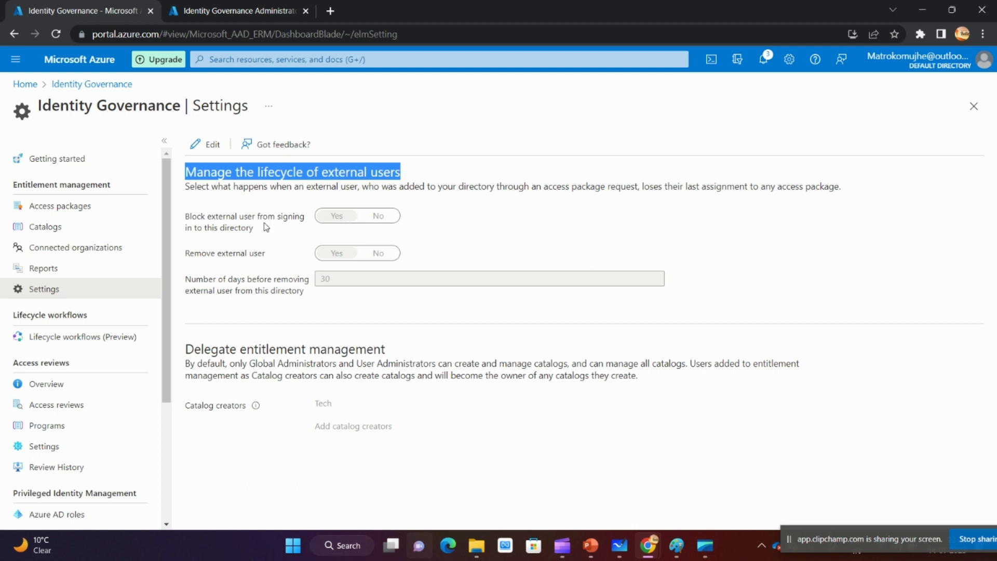
left_click_drag(186, 223, 265, 231)
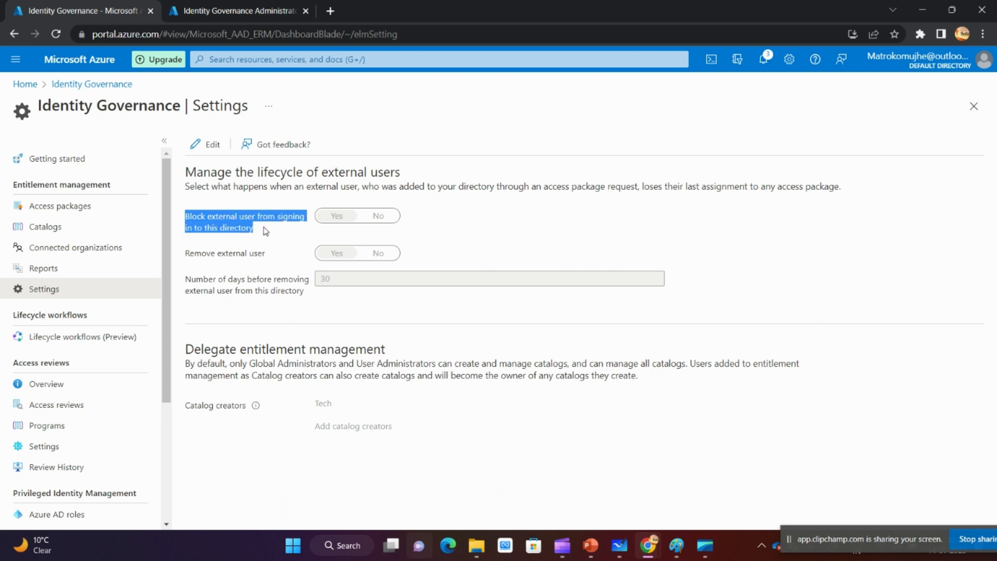
left_click(288, 239)
left_click_drag(190, 219, 263, 232)
left_click(272, 248)
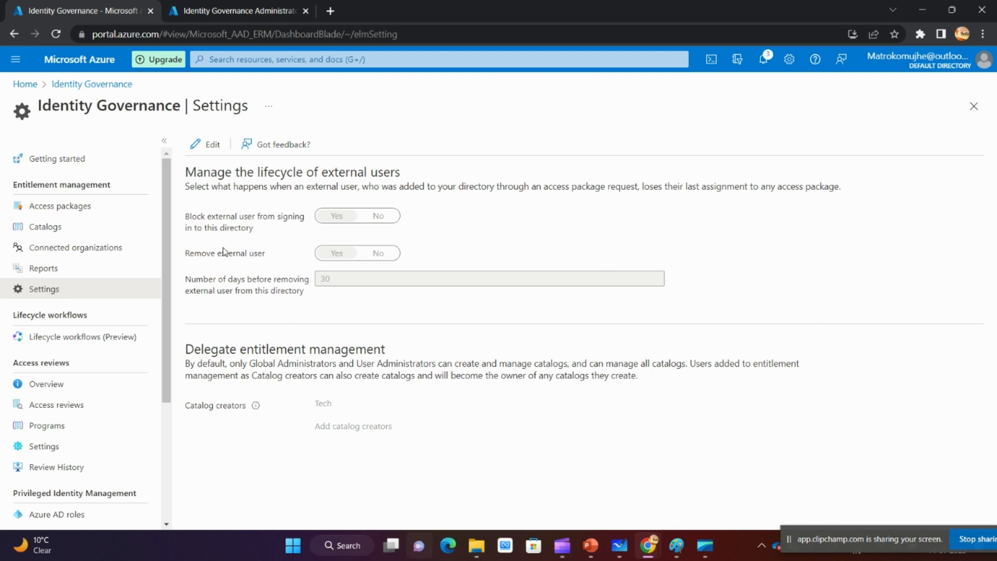
left_click_drag(195, 255, 264, 261)
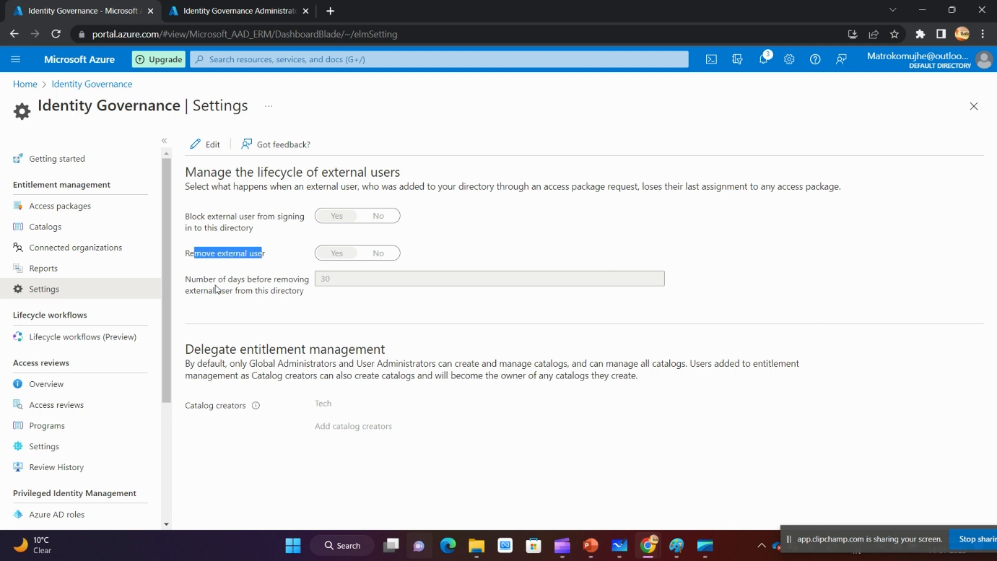
left_click_drag(186, 280, 305, 300)
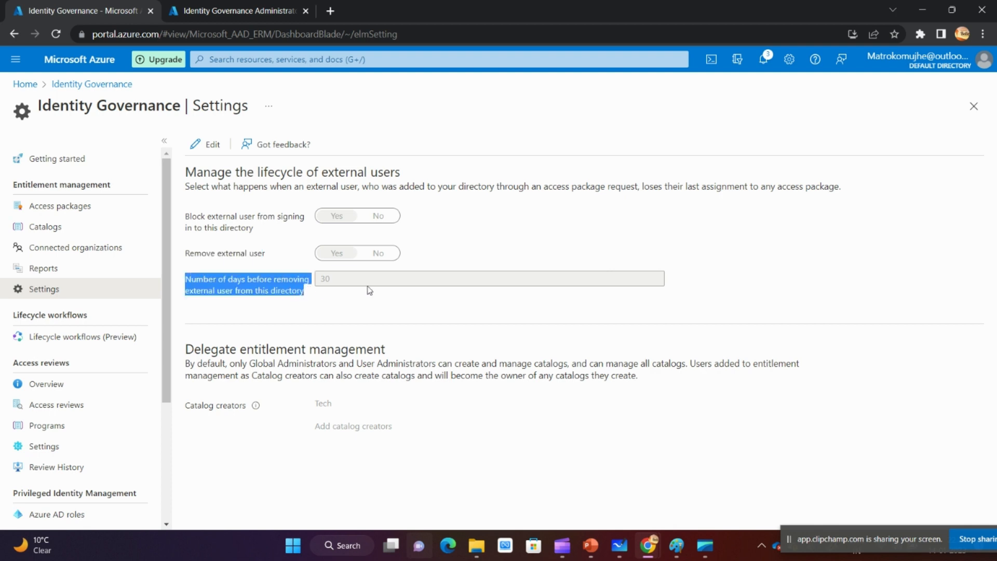
- Switch the Entitlement management settings to editing and examine which roles can create and manage catalogs under Delegate entitlement management
left_click(193, 149)
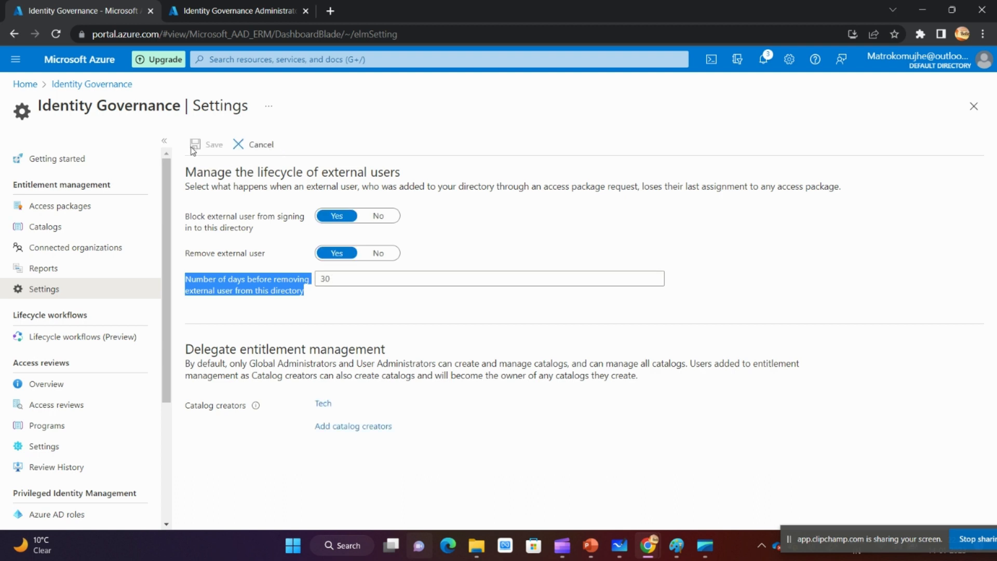
left_click(223, 352)
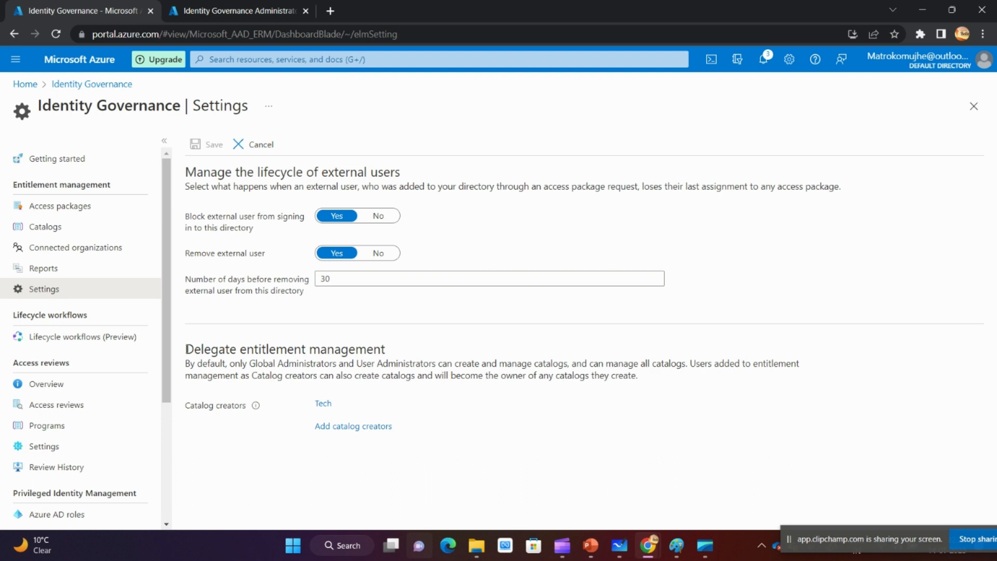
left_click_drag(186, 349, 383, 350)
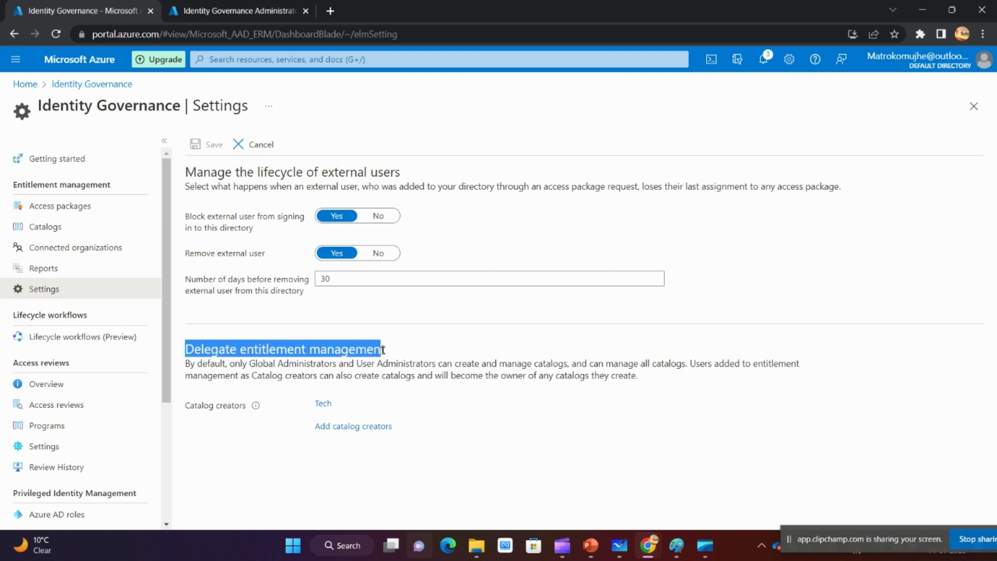
left_click_drag(642, 378, 198, 363)
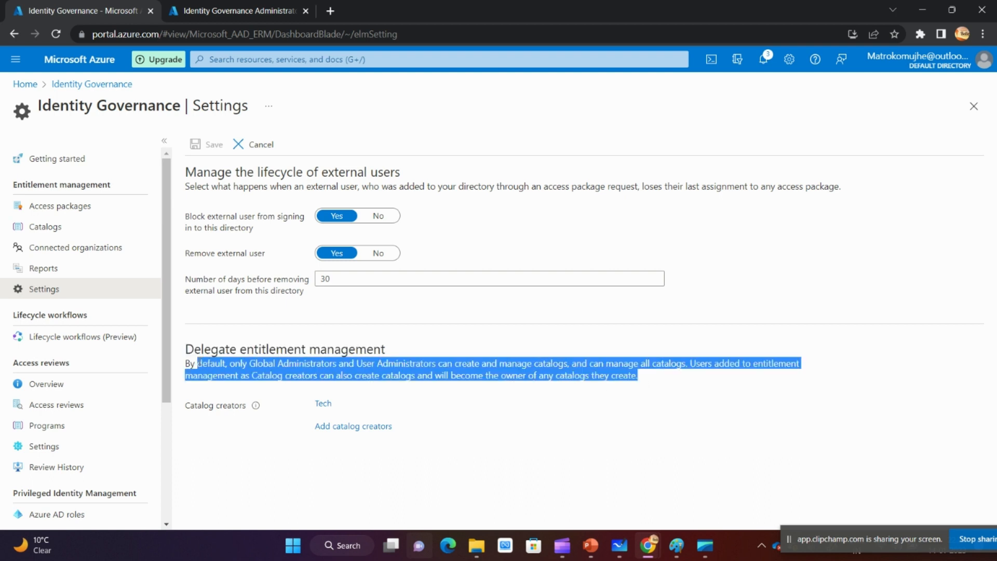
left_click(406, 363)
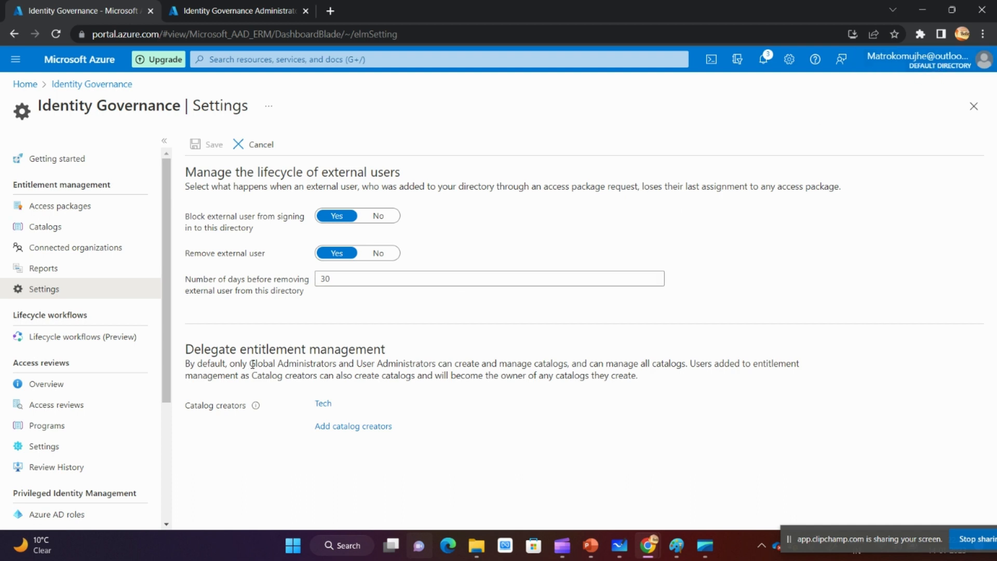
left_click_drag(251, 365, 343, 364)
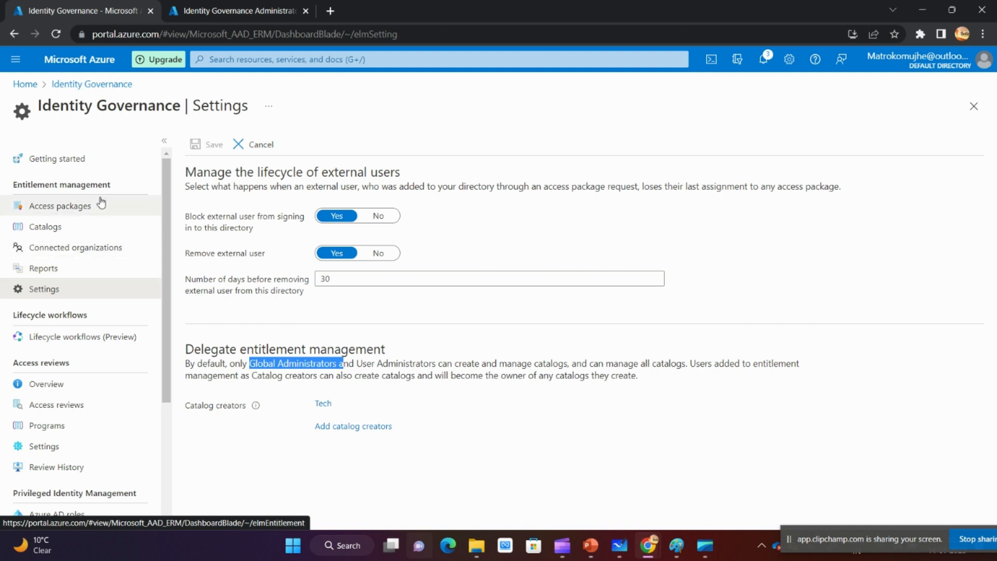
left_click(357, 366)
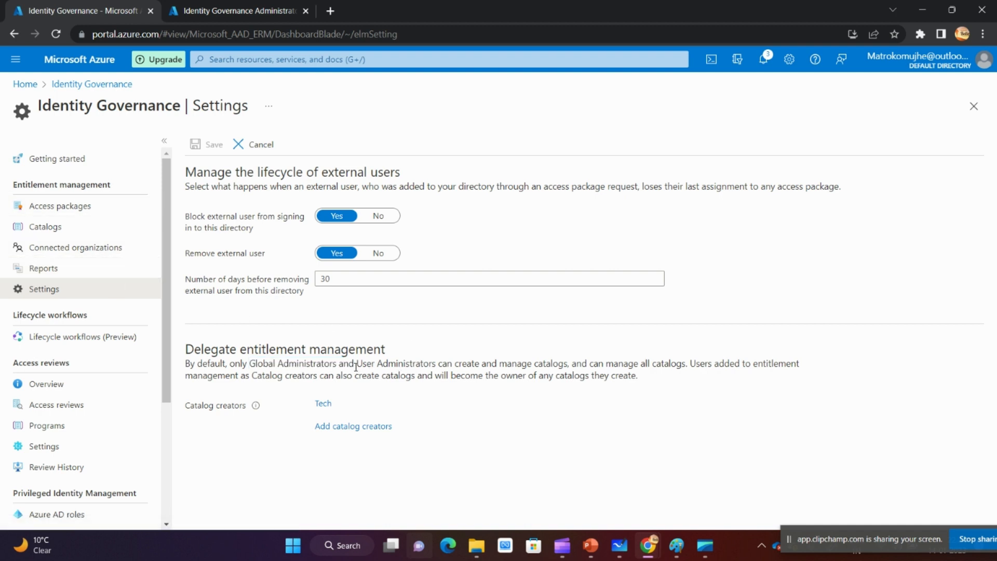
left_click_drag(356, 366, 506, 366)
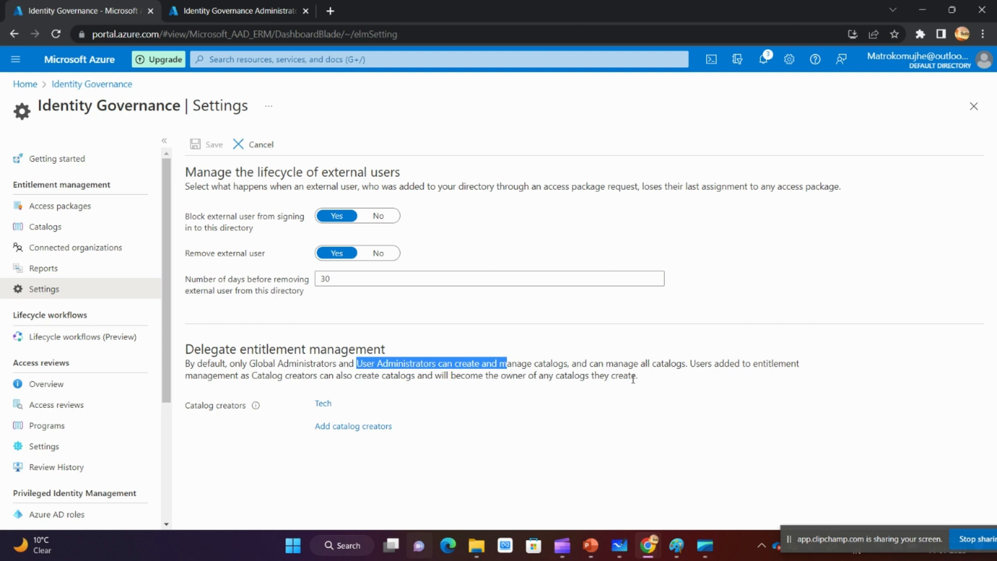
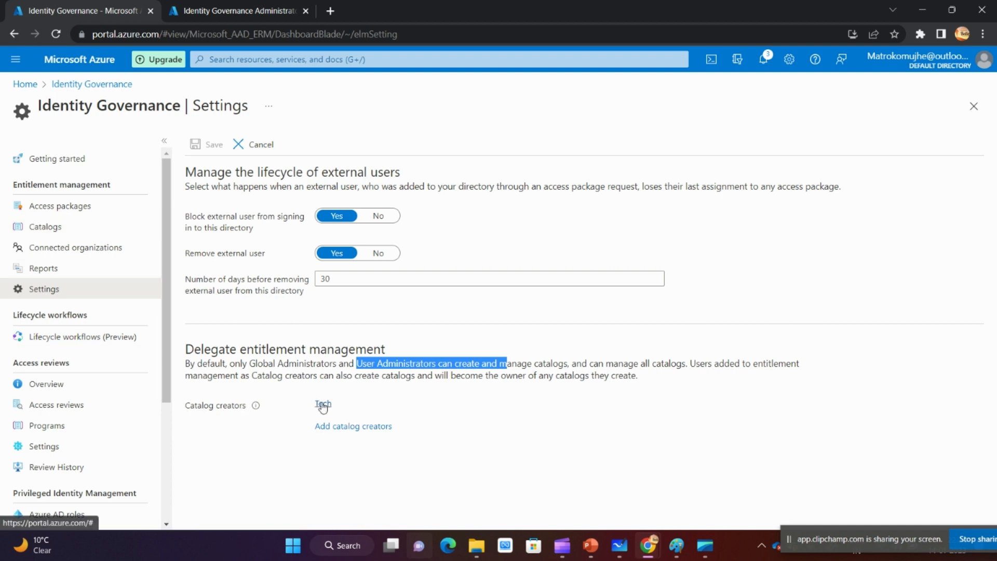
- Replace the existing catalog creator with Entitlement-Creator under Delegate entitlement management and save the settings
left_click(323, 405)
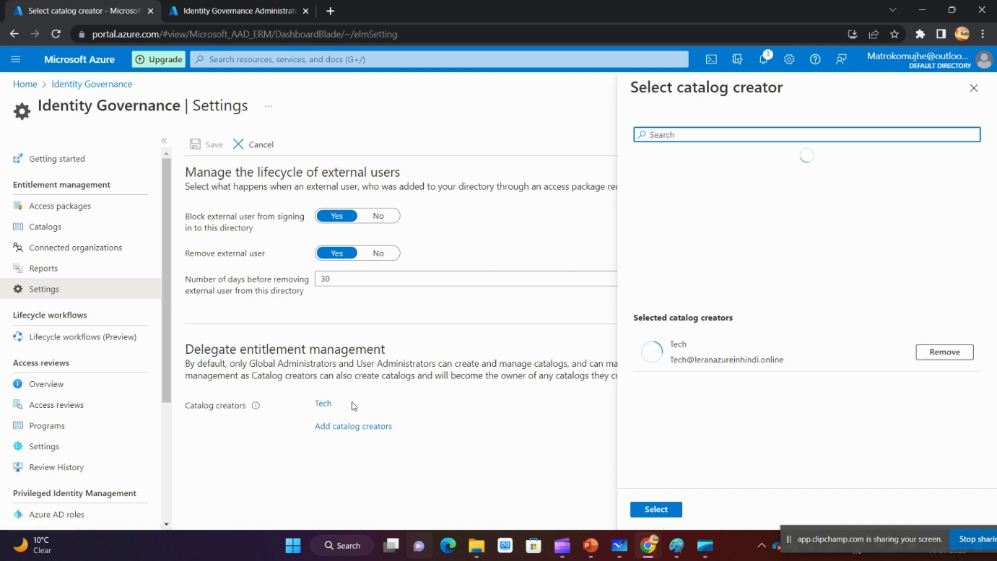
left_click(951, 353)
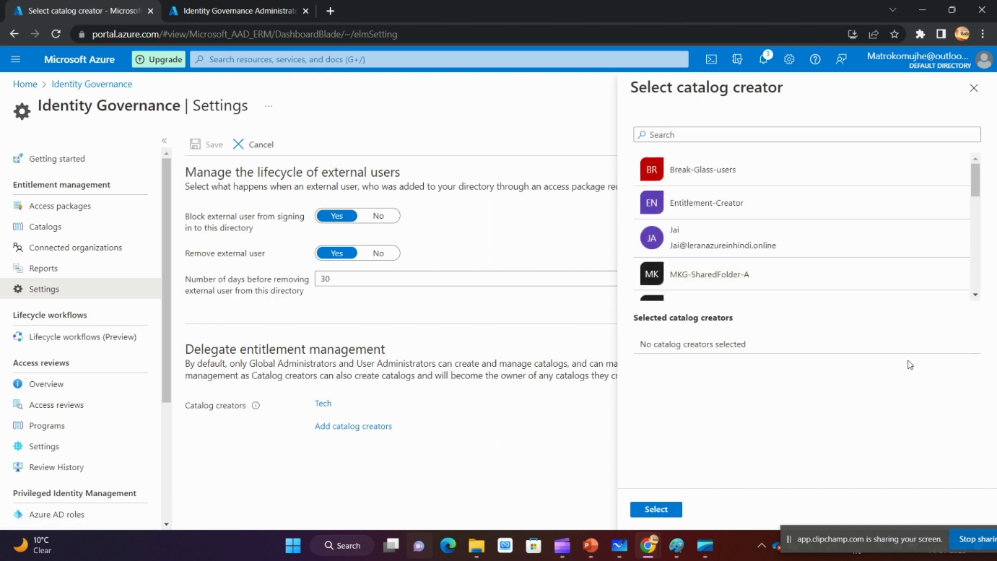
scroll(753, 204, "down", 2)
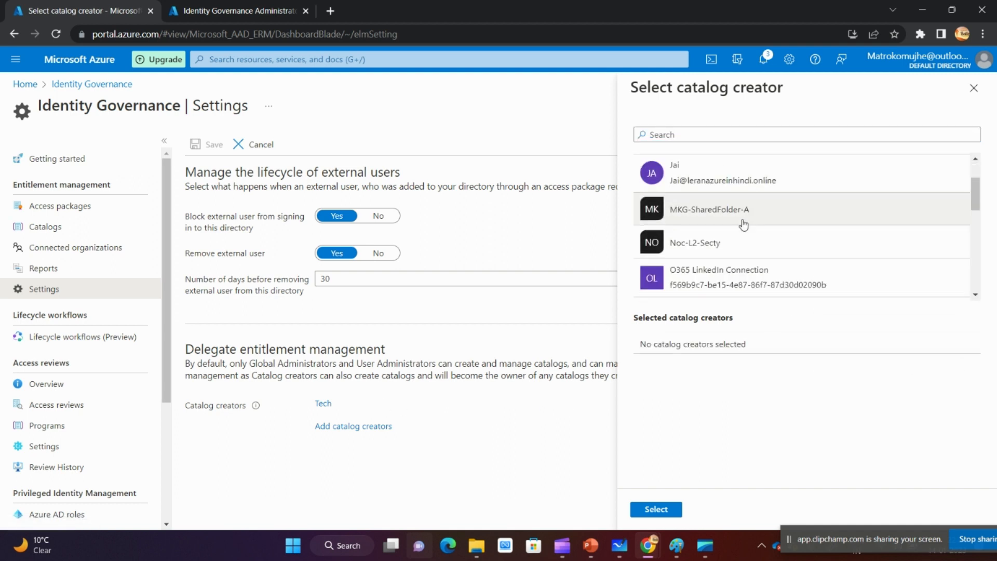
scroll(743, 223, "down", 2)
scroll(717, 225, "down", 2)
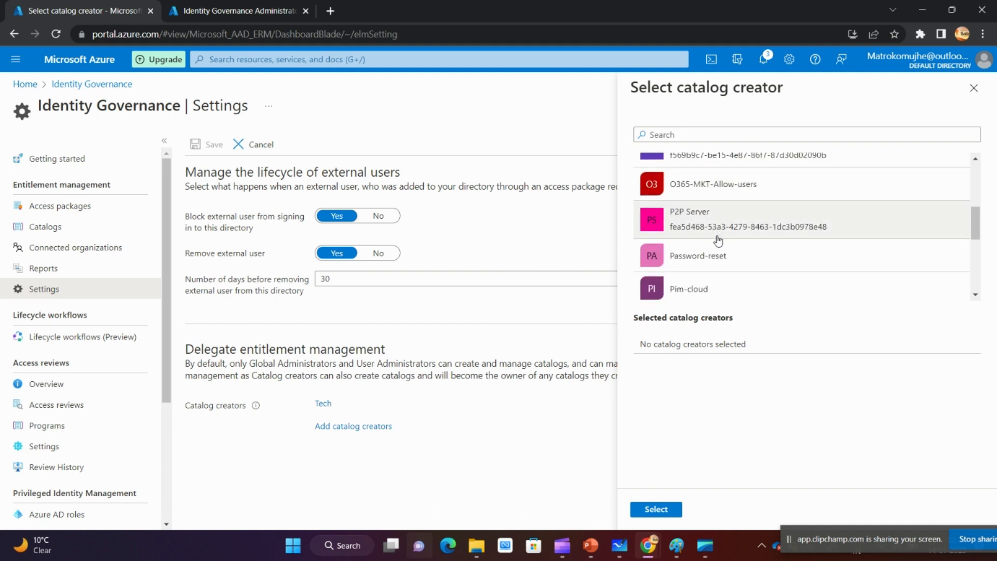
scroll(720, 229, "up", 6)
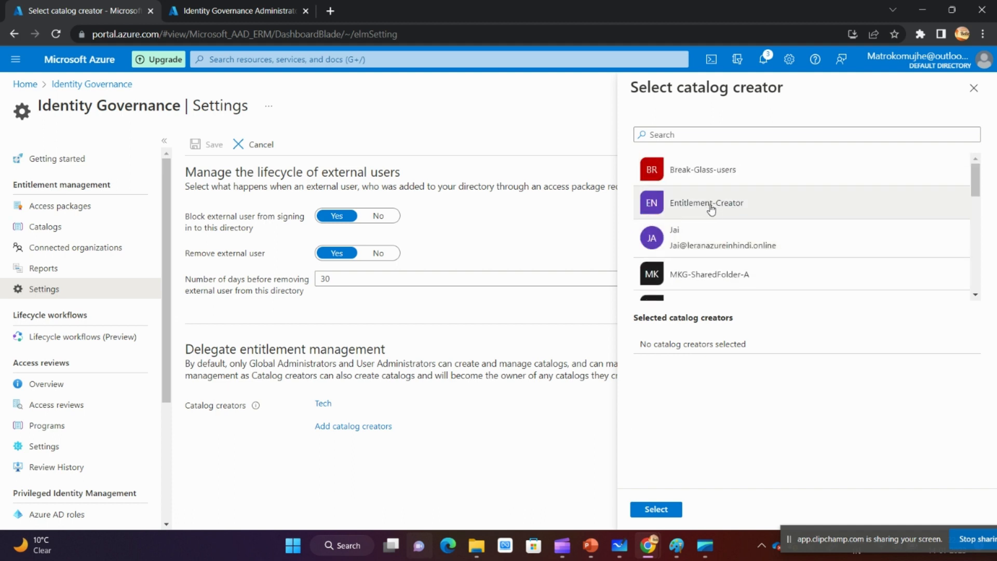
left_click(722, 205)
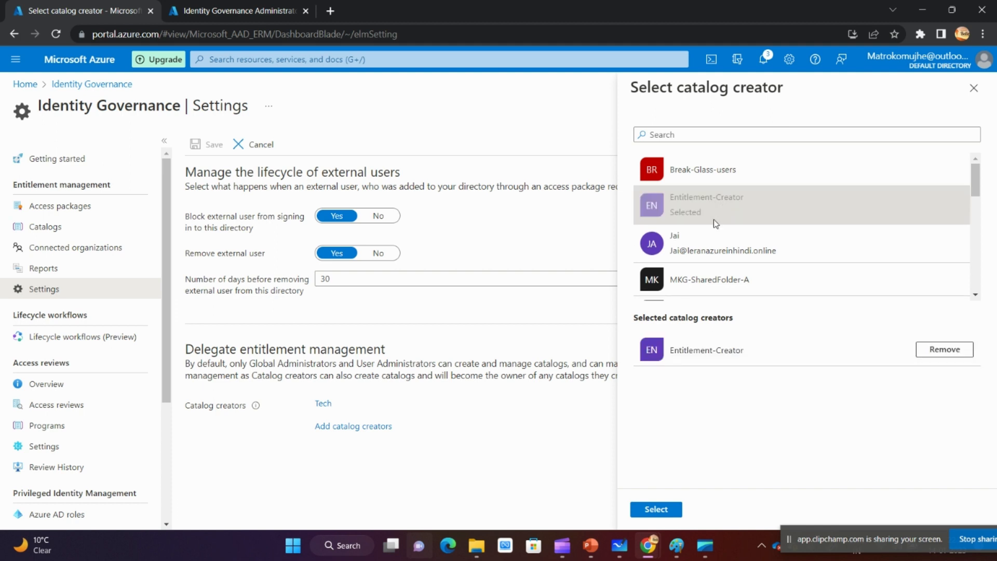
left_click(661, 510)
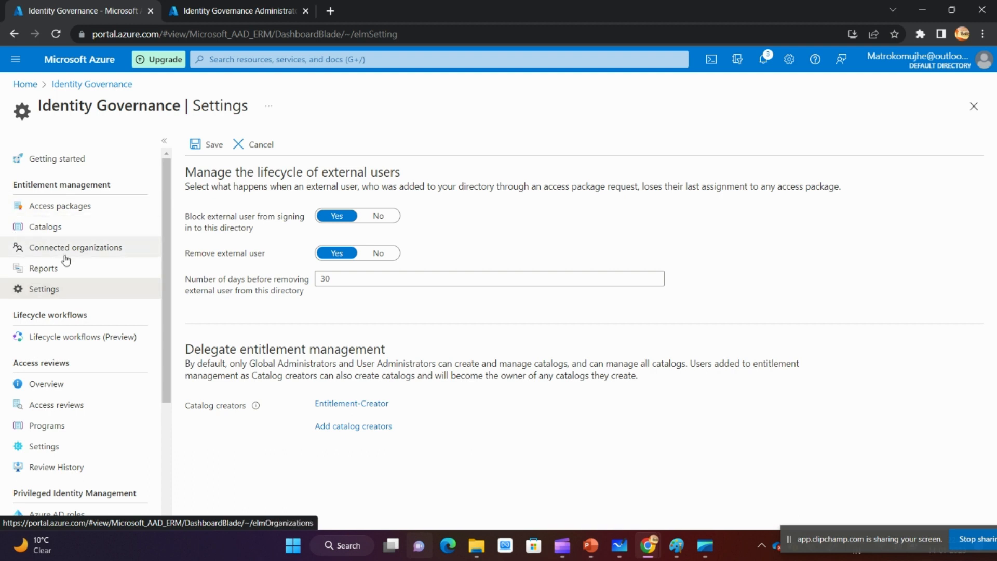
left_click(215, 148)
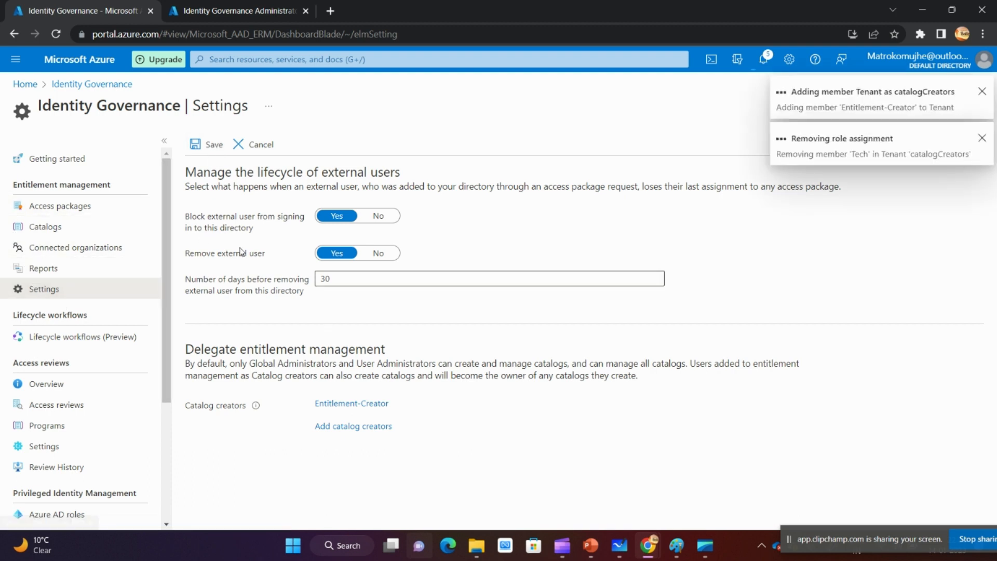
left_click(982, 92)
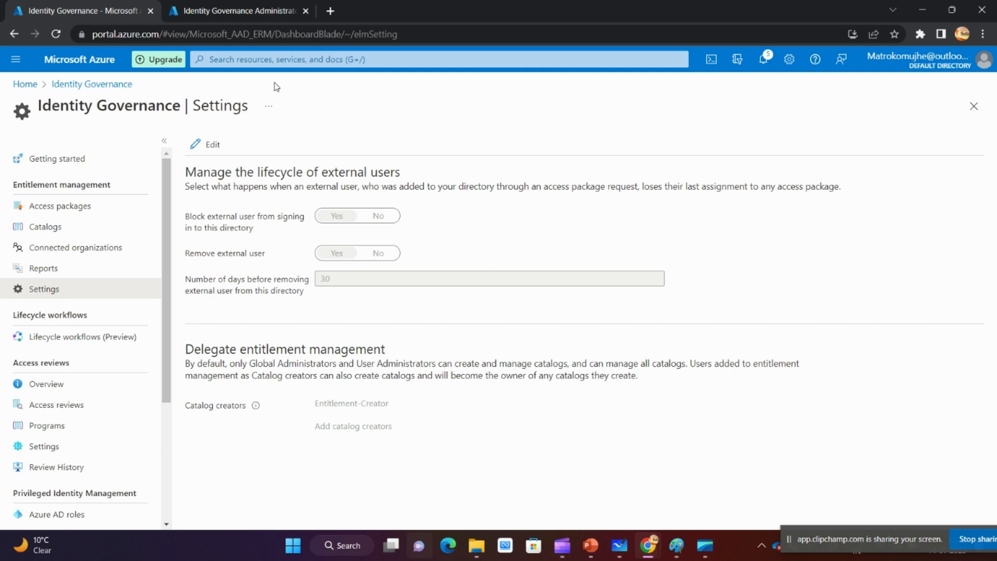
- Examine the summary description of the Identity Governance Administrator role to see what its holders can manage
left_click(238, 12)
scroll(322, 352, "up", 20)
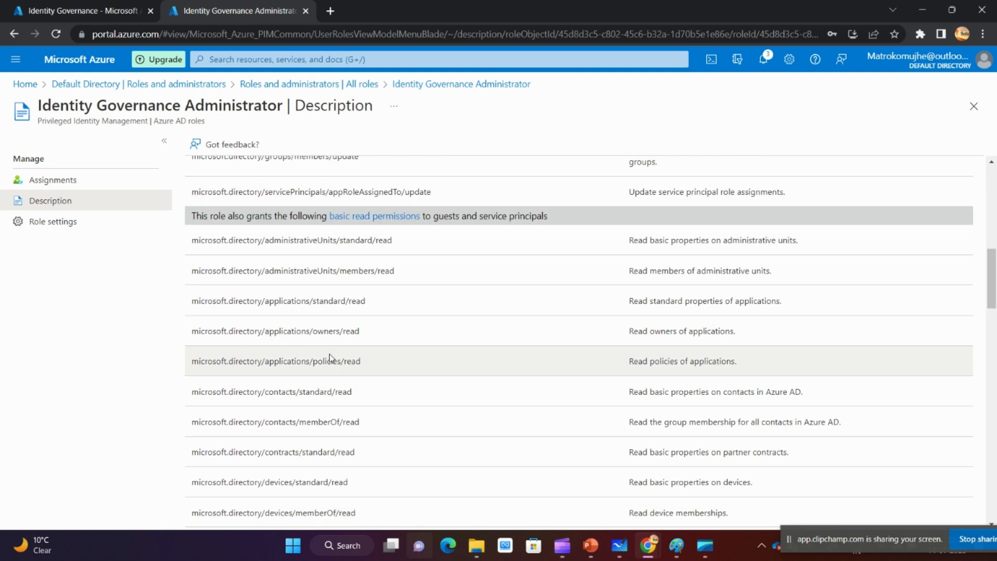
left_click_drag(70, 106, 284, 106)
left_click_drag(263, 242, 610, 265)
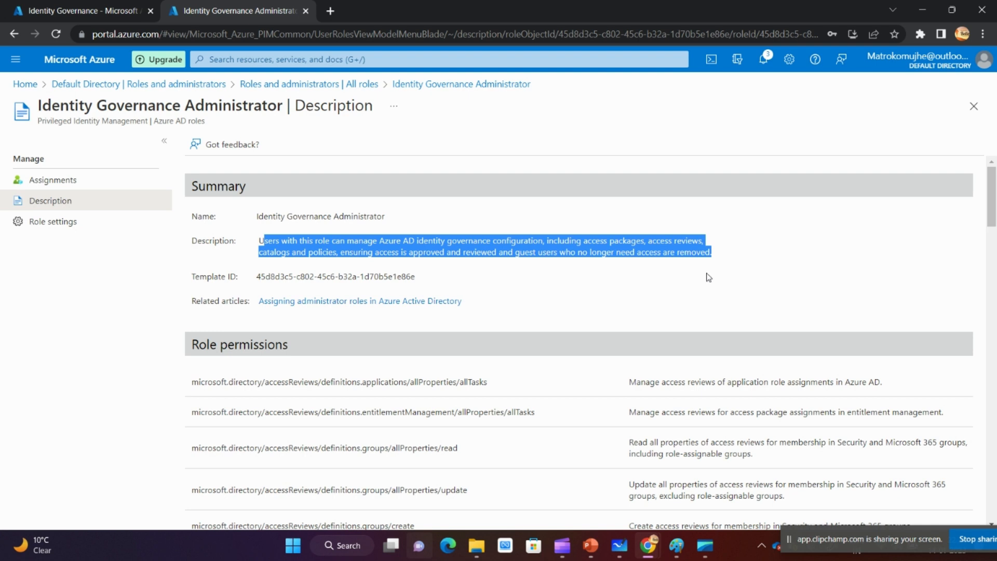
left_click(582, 255)
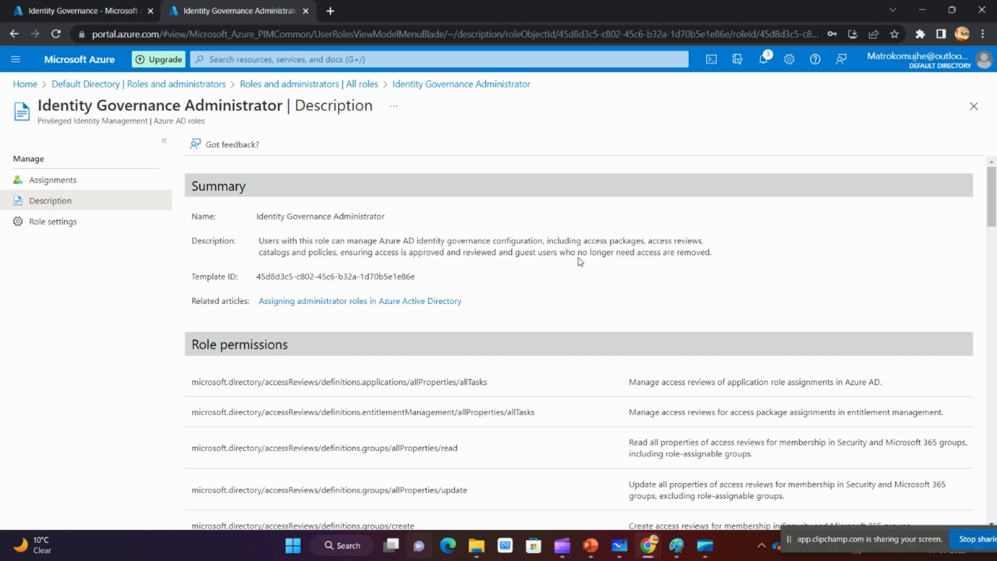
left_click_drag(260, 240, 719, 262)
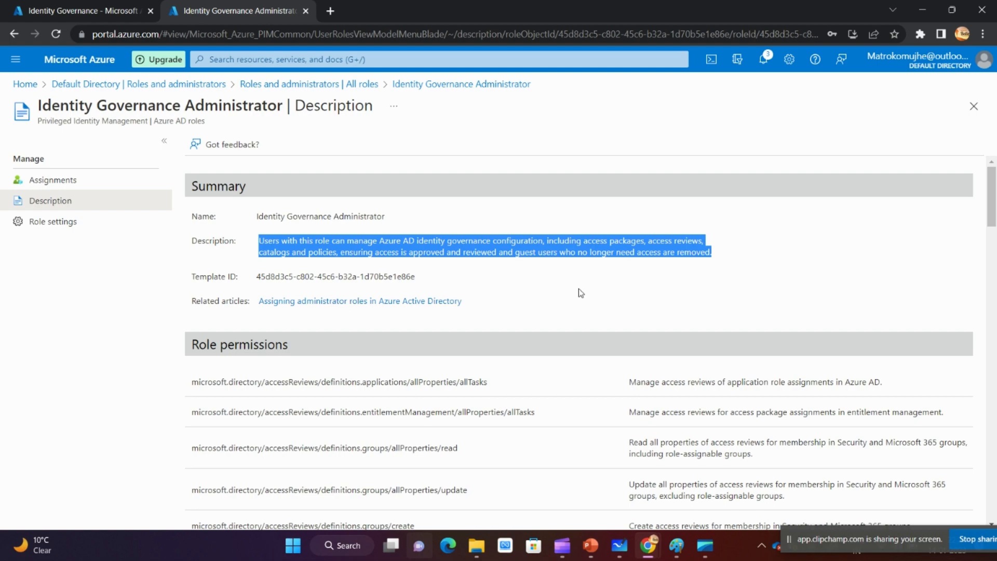
- Look through the list of role permissions granted to the Identity Governance Administrator
scroll(581, 292, "down", 5)
scroll(582, 292, "down", 6)
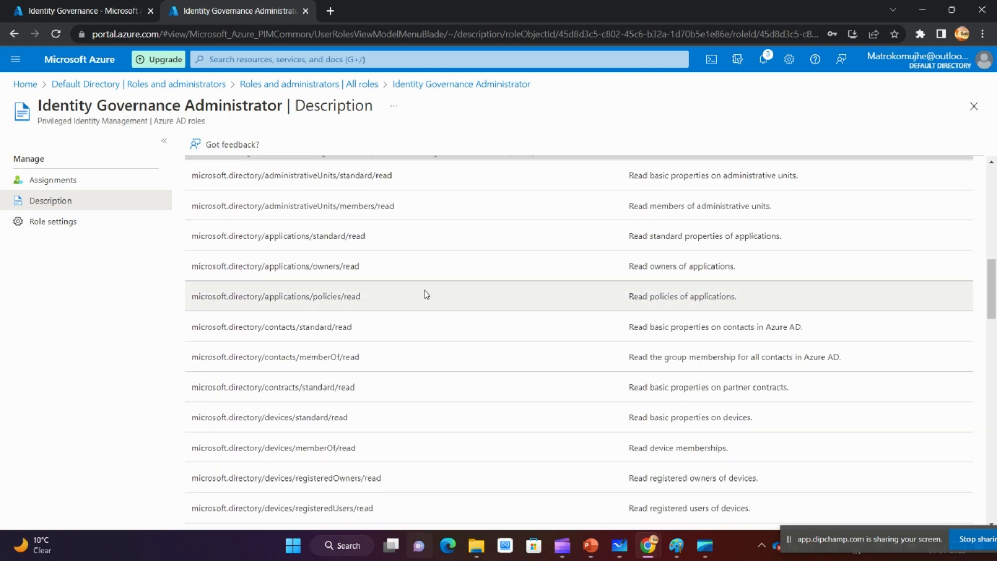
scroll(428, 283, "down", 4)
scroll(428, 368, "down", 15)
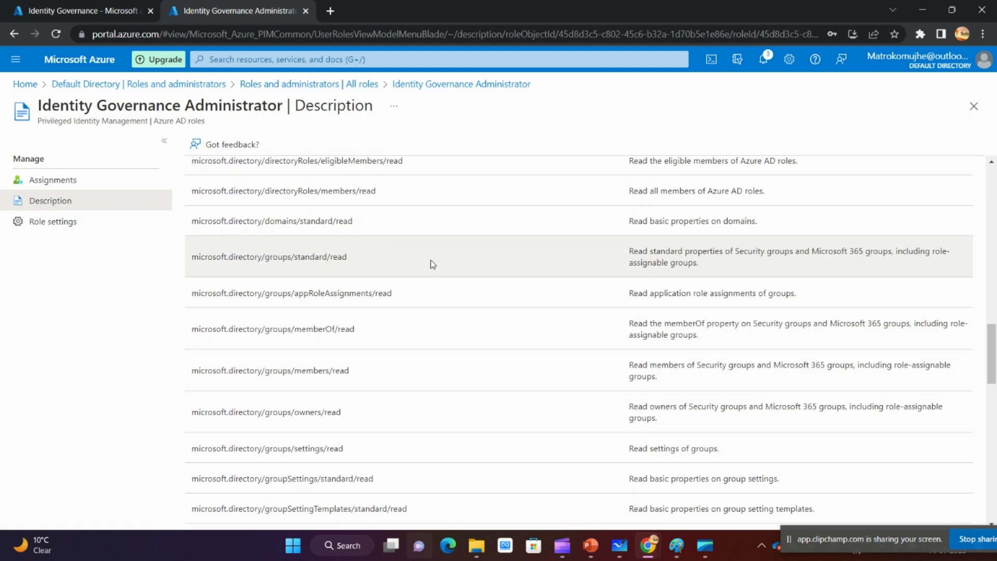
scroll(534, 321, "down", 6)
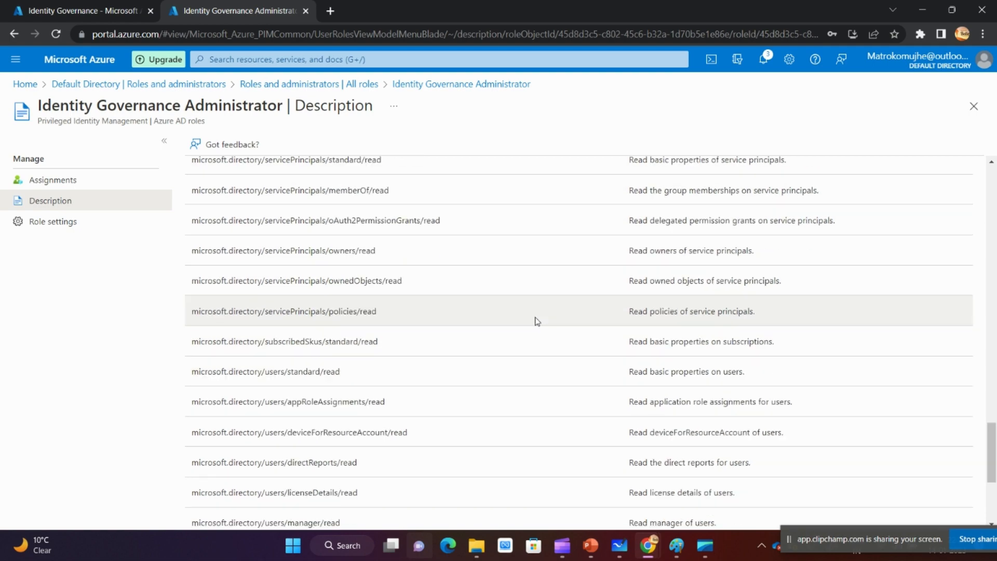
scroll(521, 344, "up", 20)
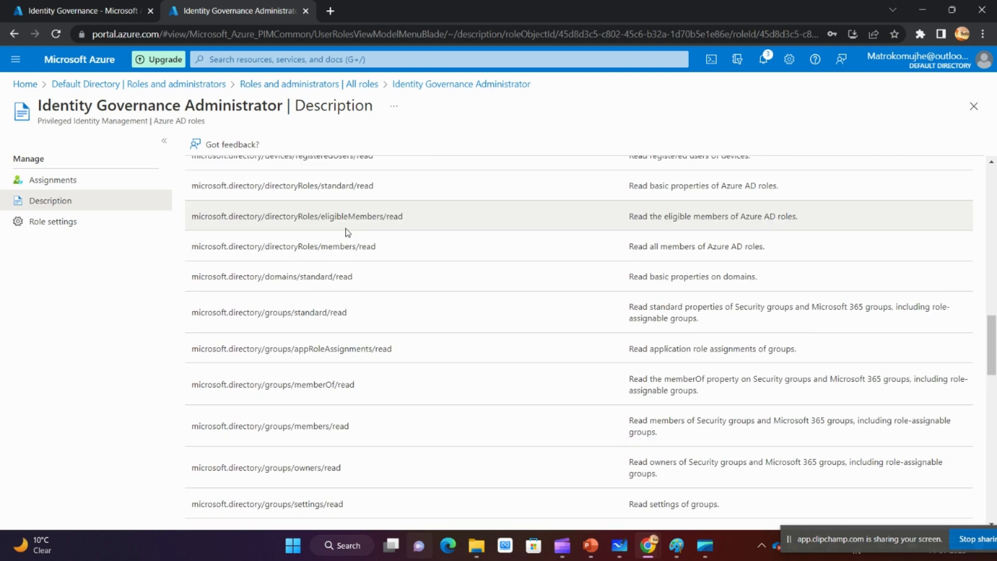
- Return to the Entitlement management settings and review the catalog creators delegation
left_click(102, 6)
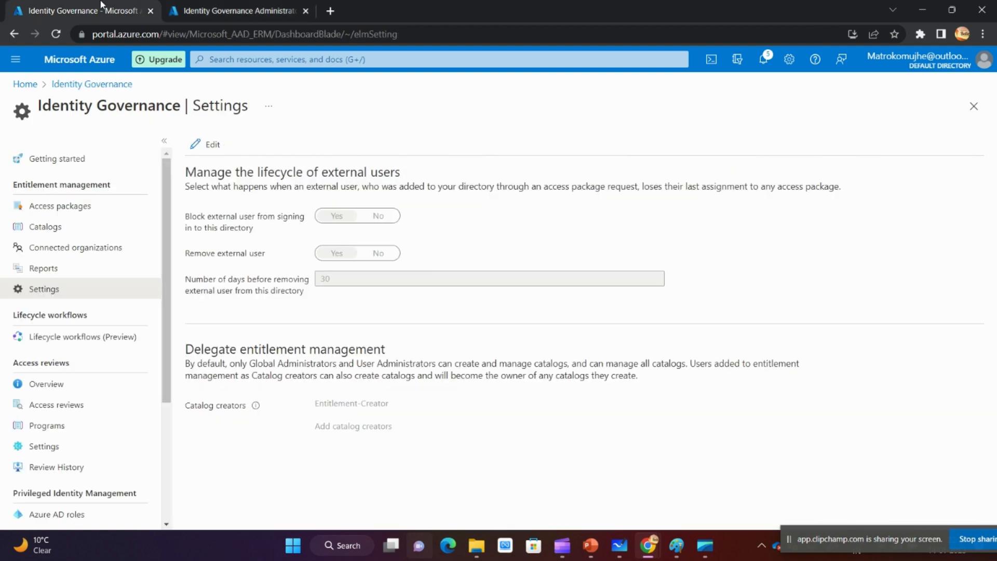
left_click_drag(314, 436, 372, 439)
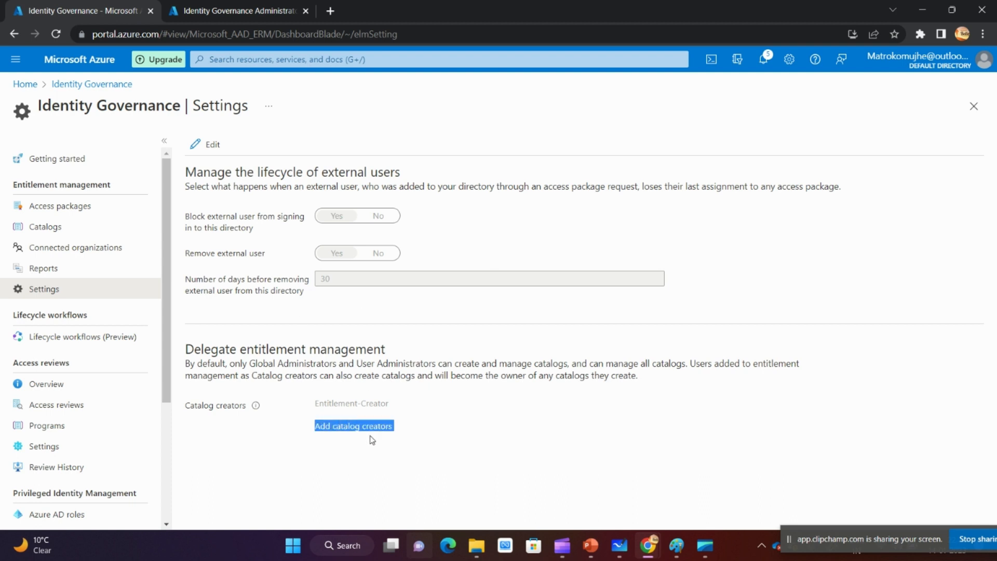
left_click_drag(315, 404, 403, 410)
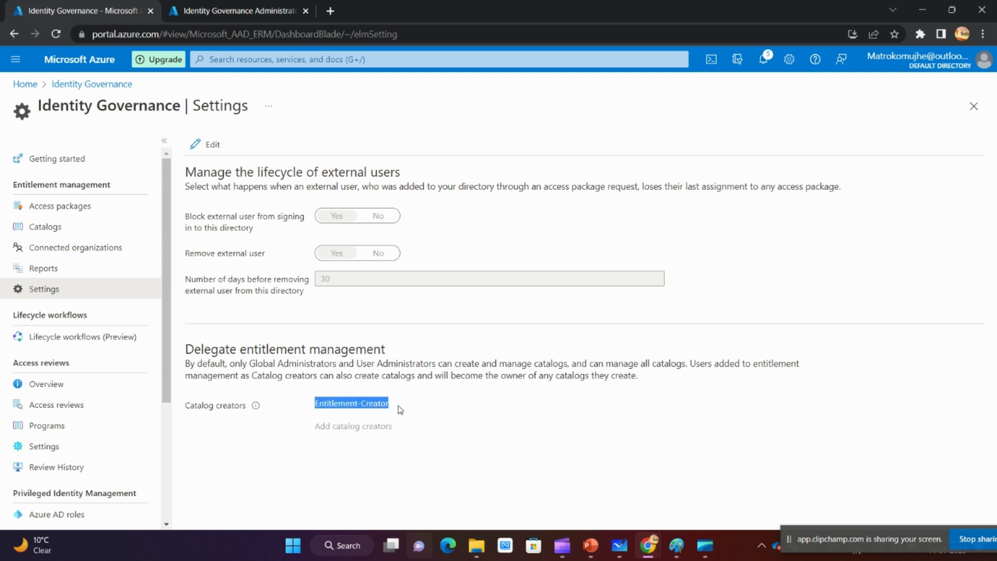
left_click(399, 410)
- Reread the Identity Governance Administrator role's name and description, checking its coverage of access packages, access reviews, catalogs and policies
left_click(250, 5)
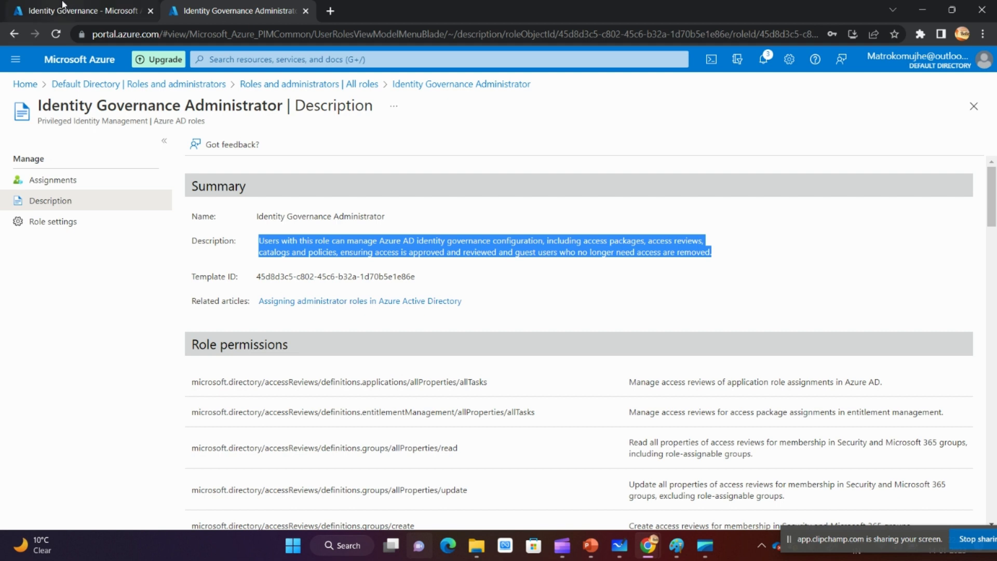
left_click_drag(258, 216, 416, 219)
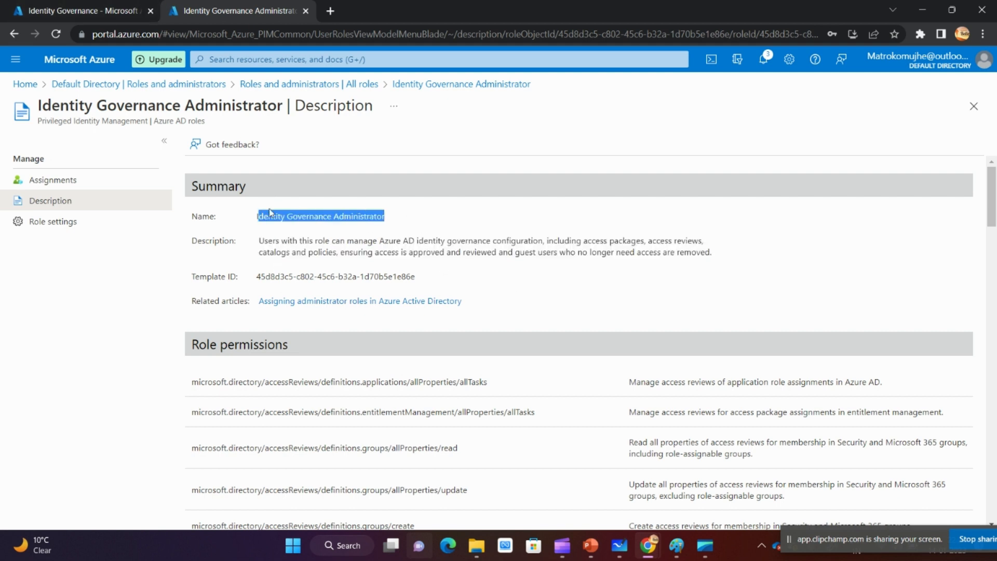
left_click(269, 212)
left_click_drag(258, 216, 691, 244)
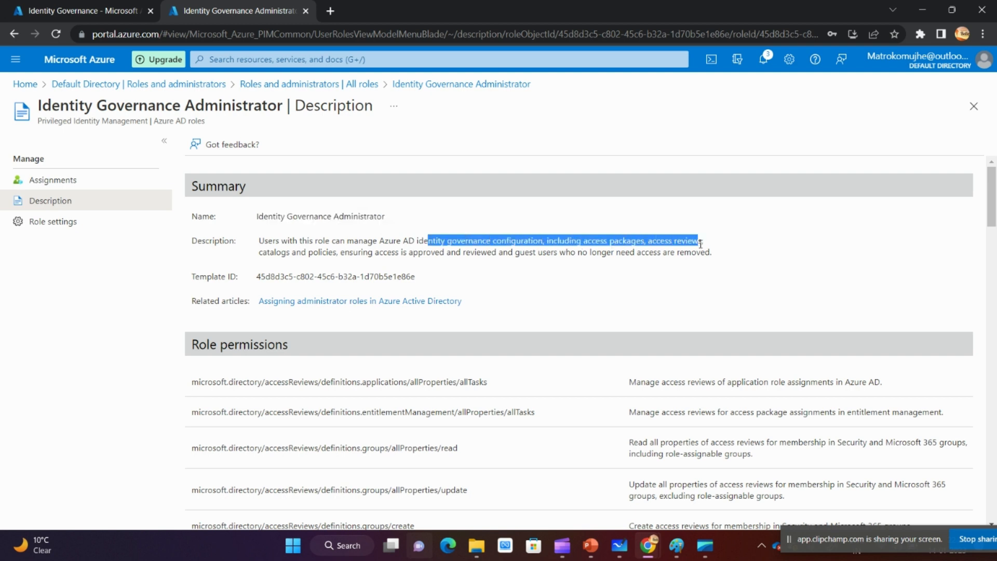
left_click(551, 246)
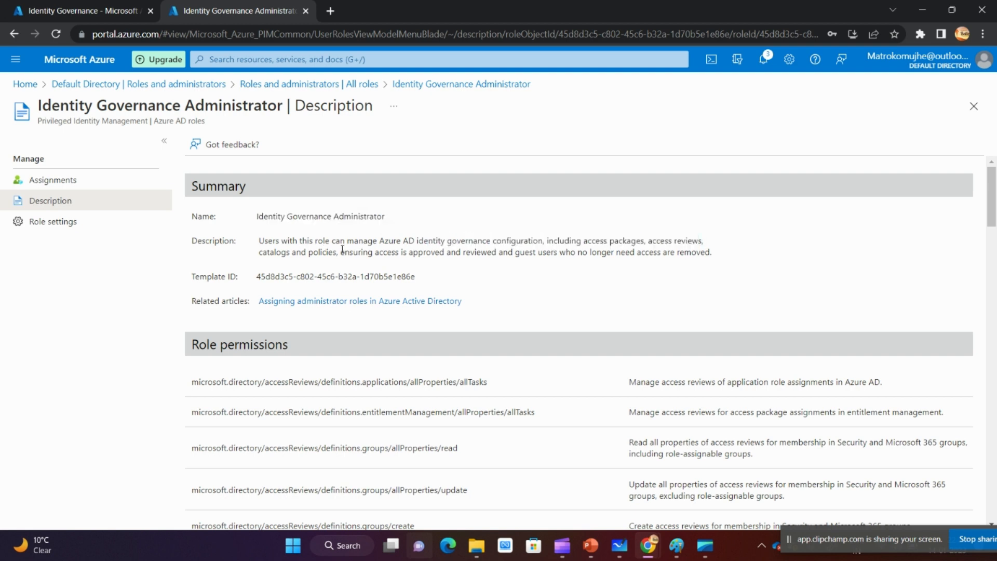
left_click_drag(255, 216, 387, 219)
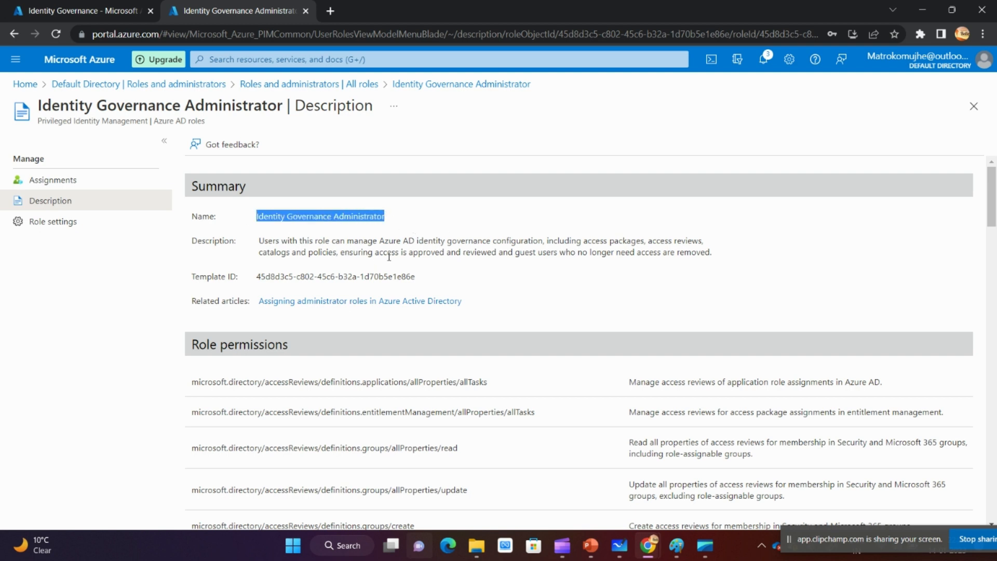
left_click_drag(342, 253, 395, 253)
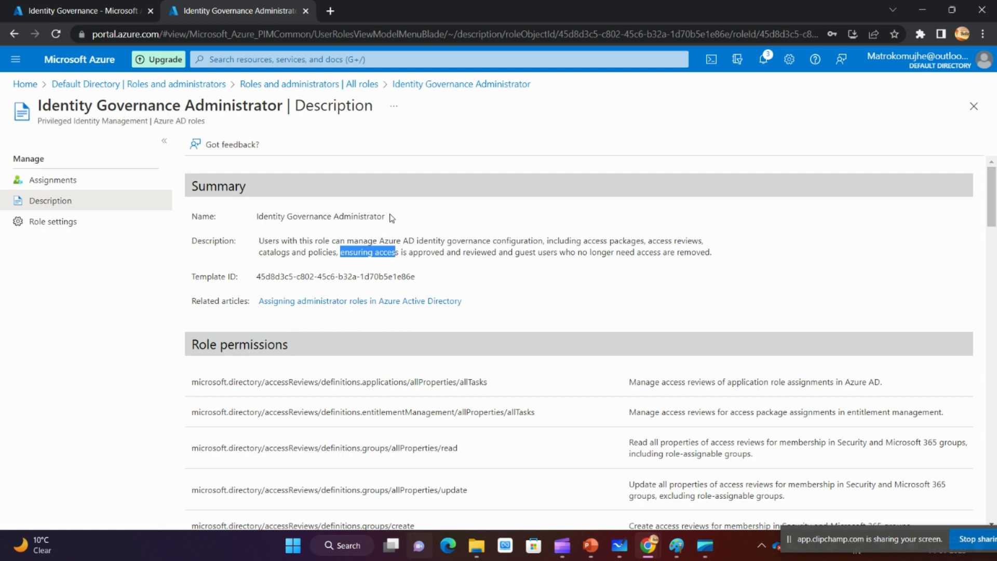
left_click_drag(388, 217, 267, 216)
- Check which group is assigned as catalog creator in the Entitlement management settings to contrast it with the administrator role
key("ctrl+shift+Tab")
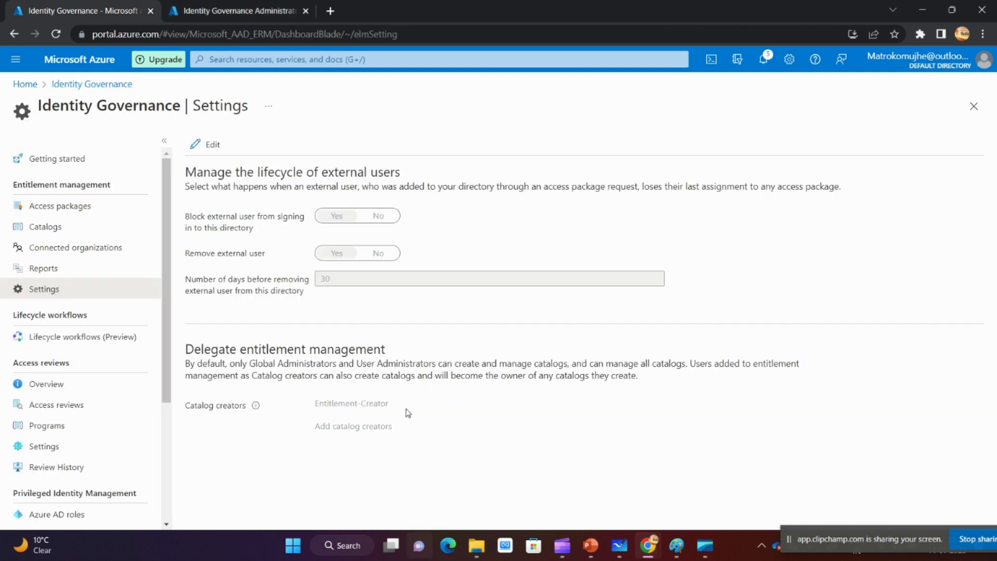
left_click_drag(316, 408, 393, 409)
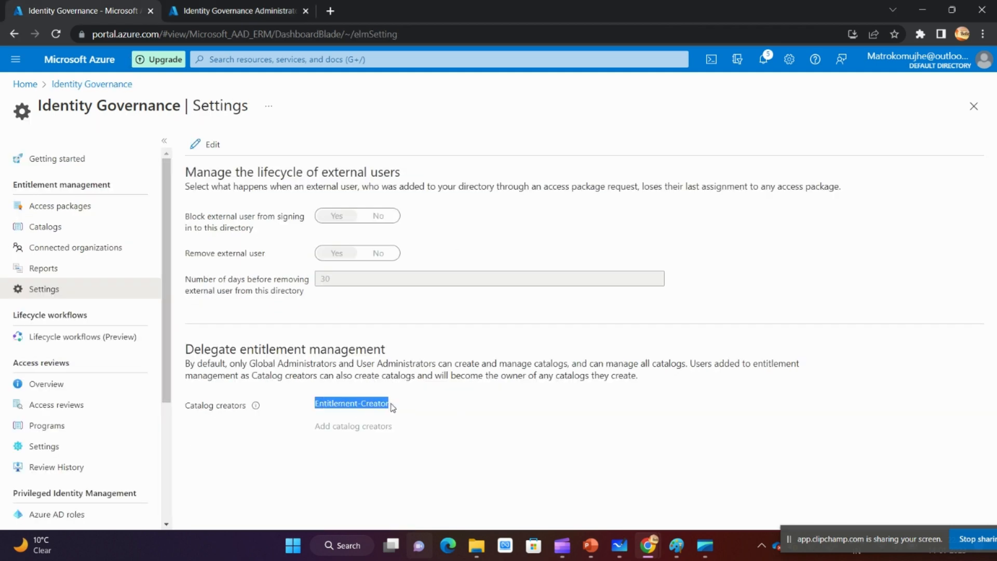
left_click_drag(246, 408, 191, 411)
left_click_drag(313, 408, 402, 410)
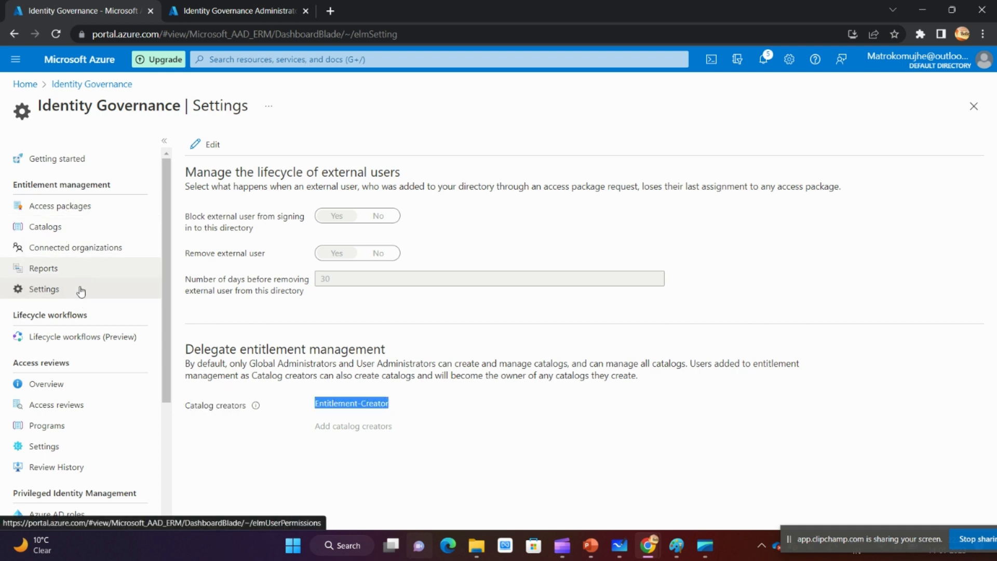
- Compare the access reviews scope in the Identity Governance Administrator description with the sections of Identity Governance, ending on its settings
left_click(212, 10)
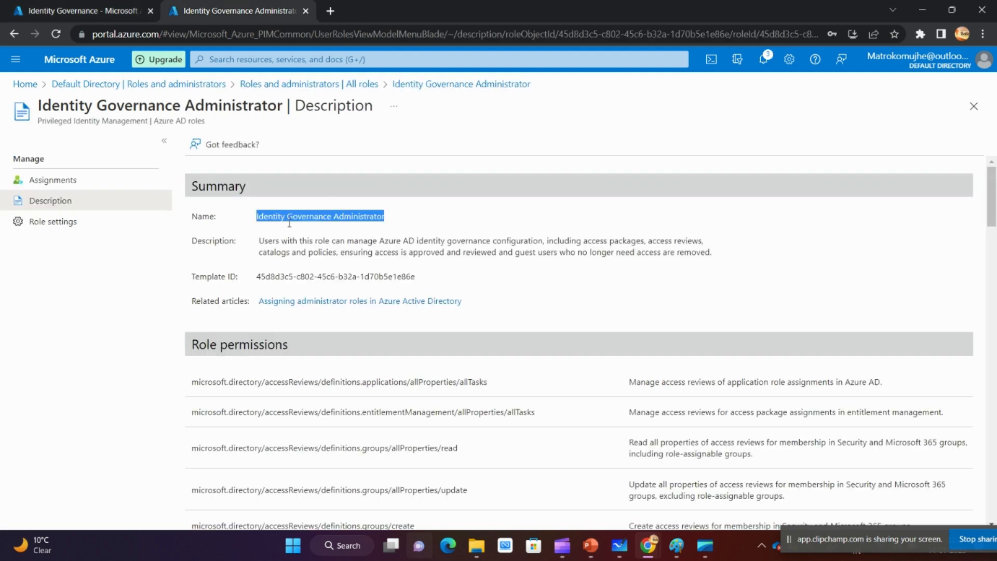
left_click(86, 10)
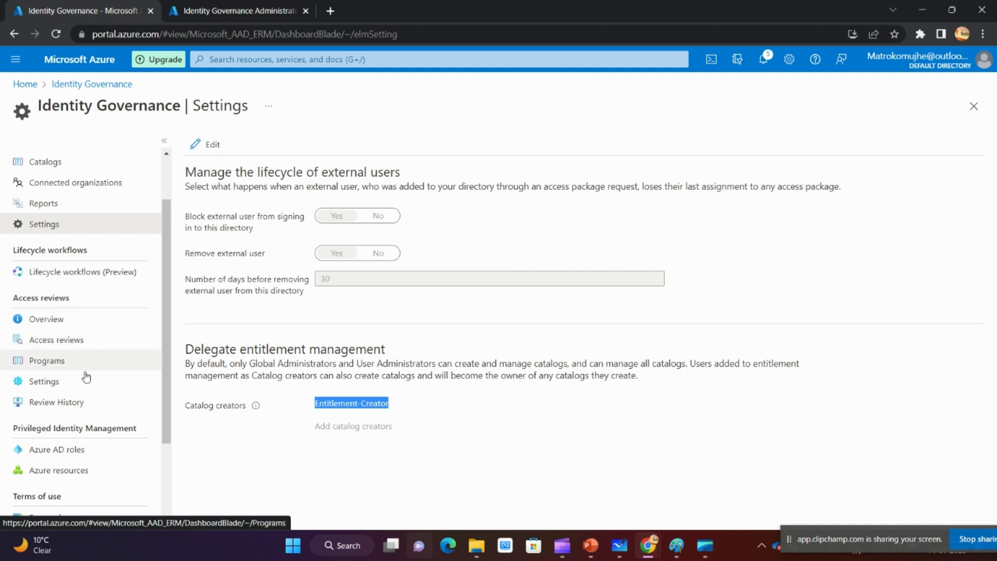
left_click(219, 9)
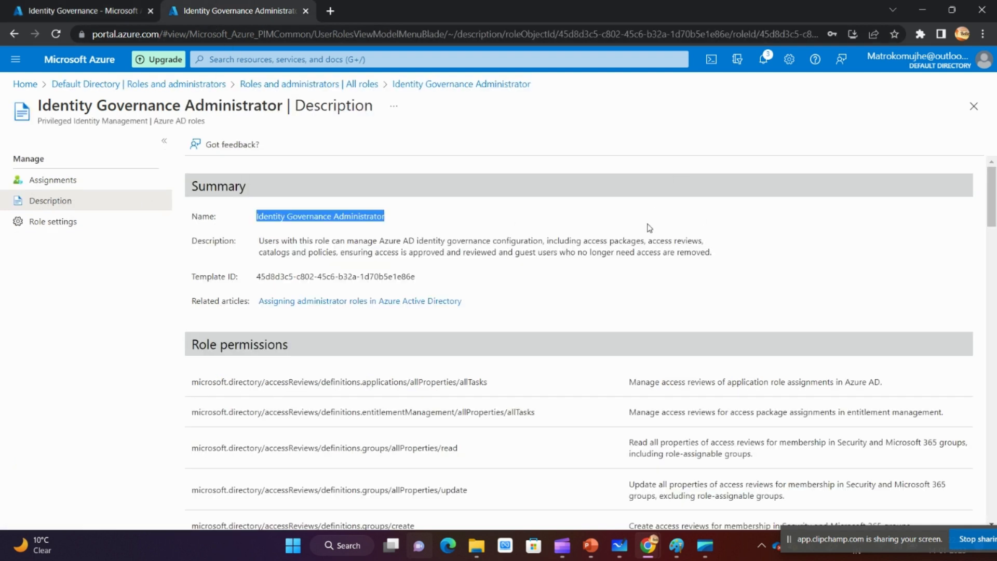
left_click_drag(654, 241, 716, 246)
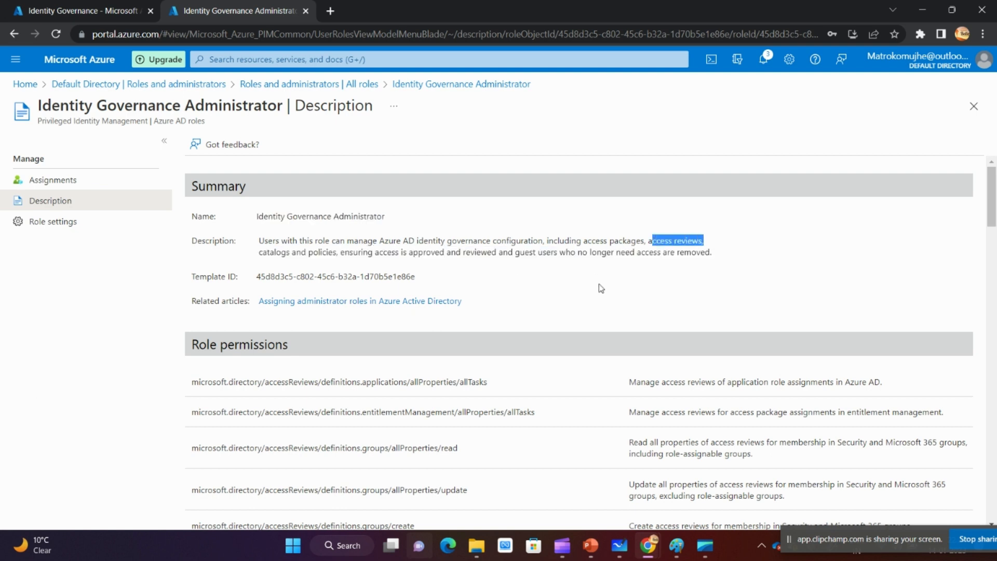
left_click(466, 283)
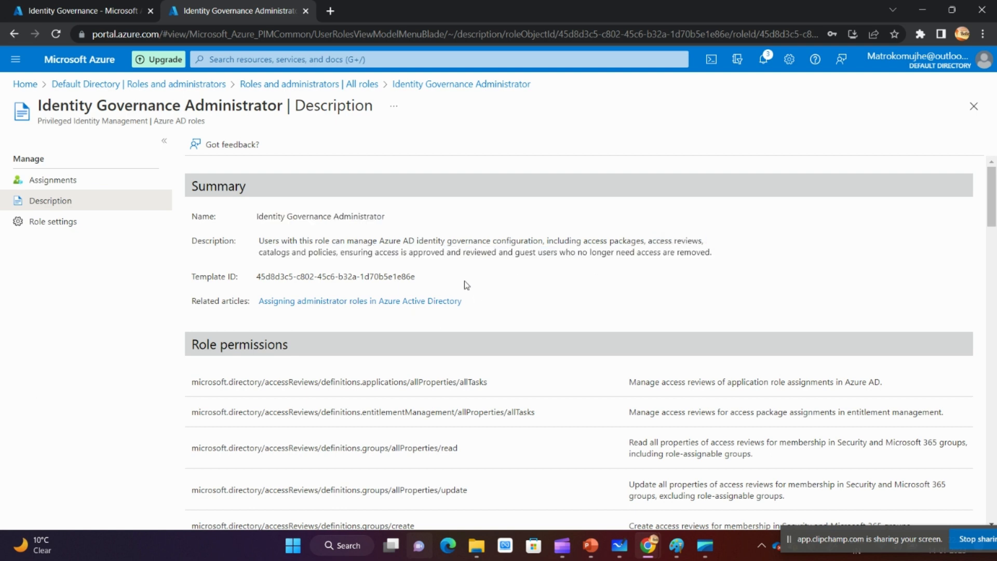
left_click(54, 6)
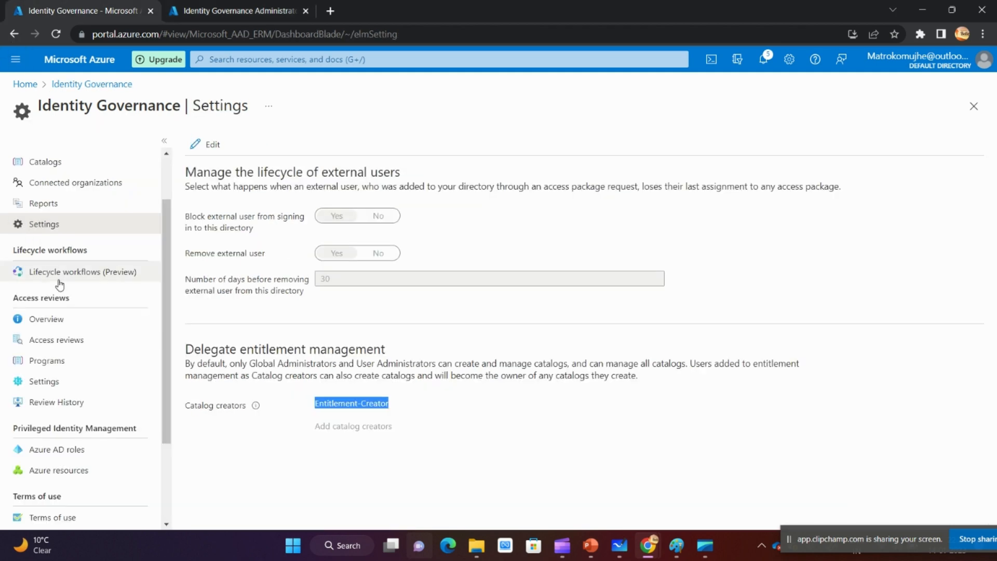